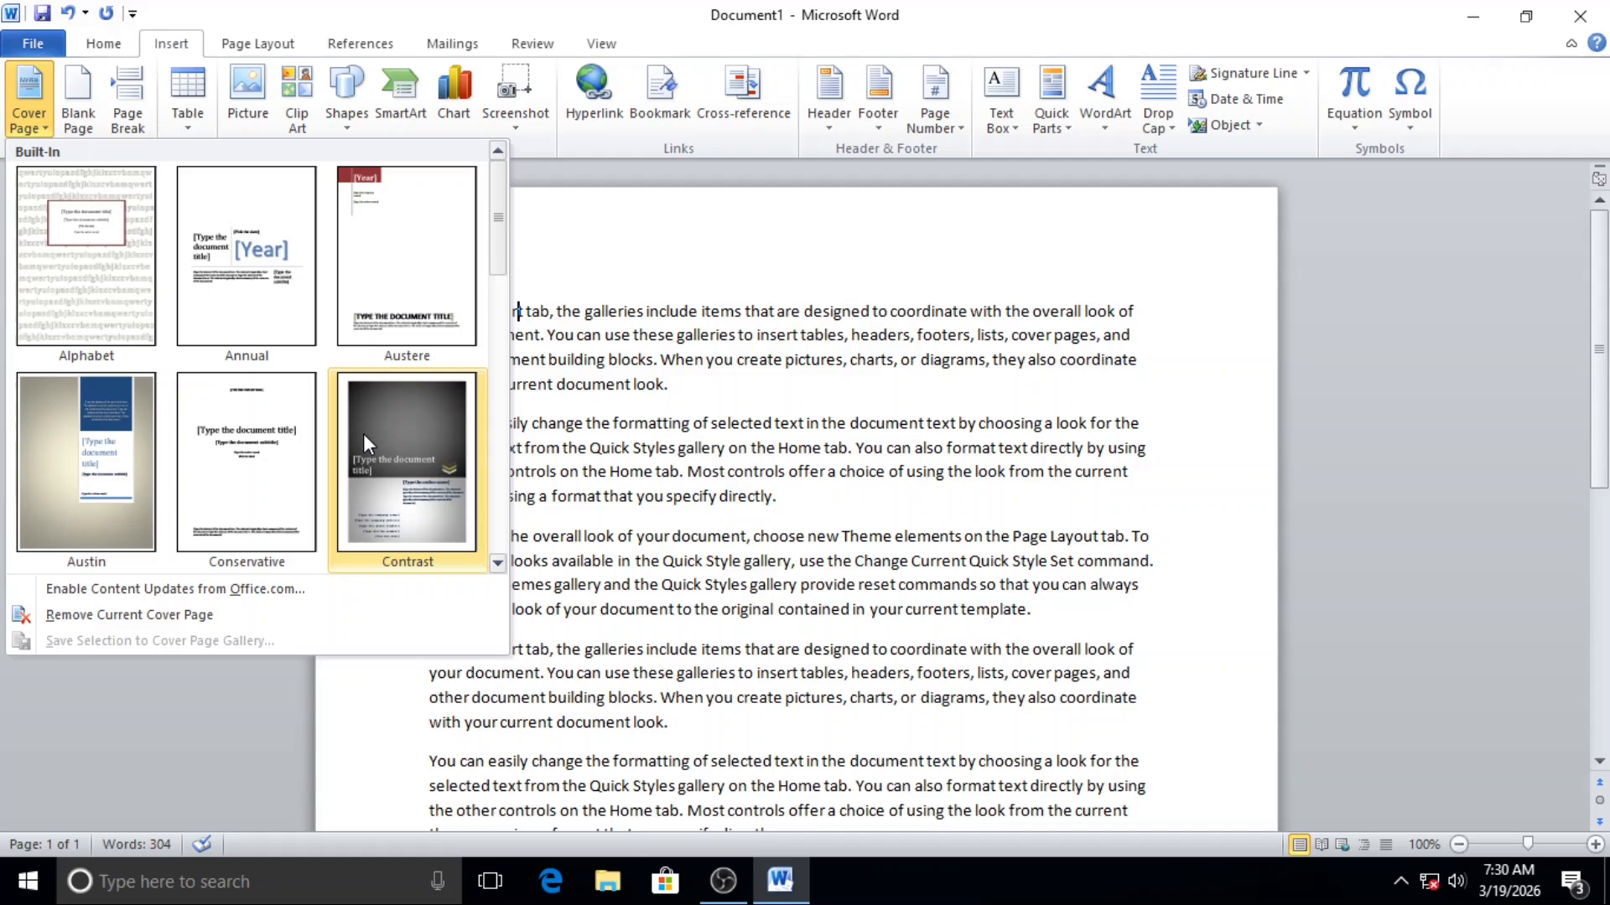
# Step: Insert the built-in Contrast cover page at the start of the document
pyautogui.click(364, 435)
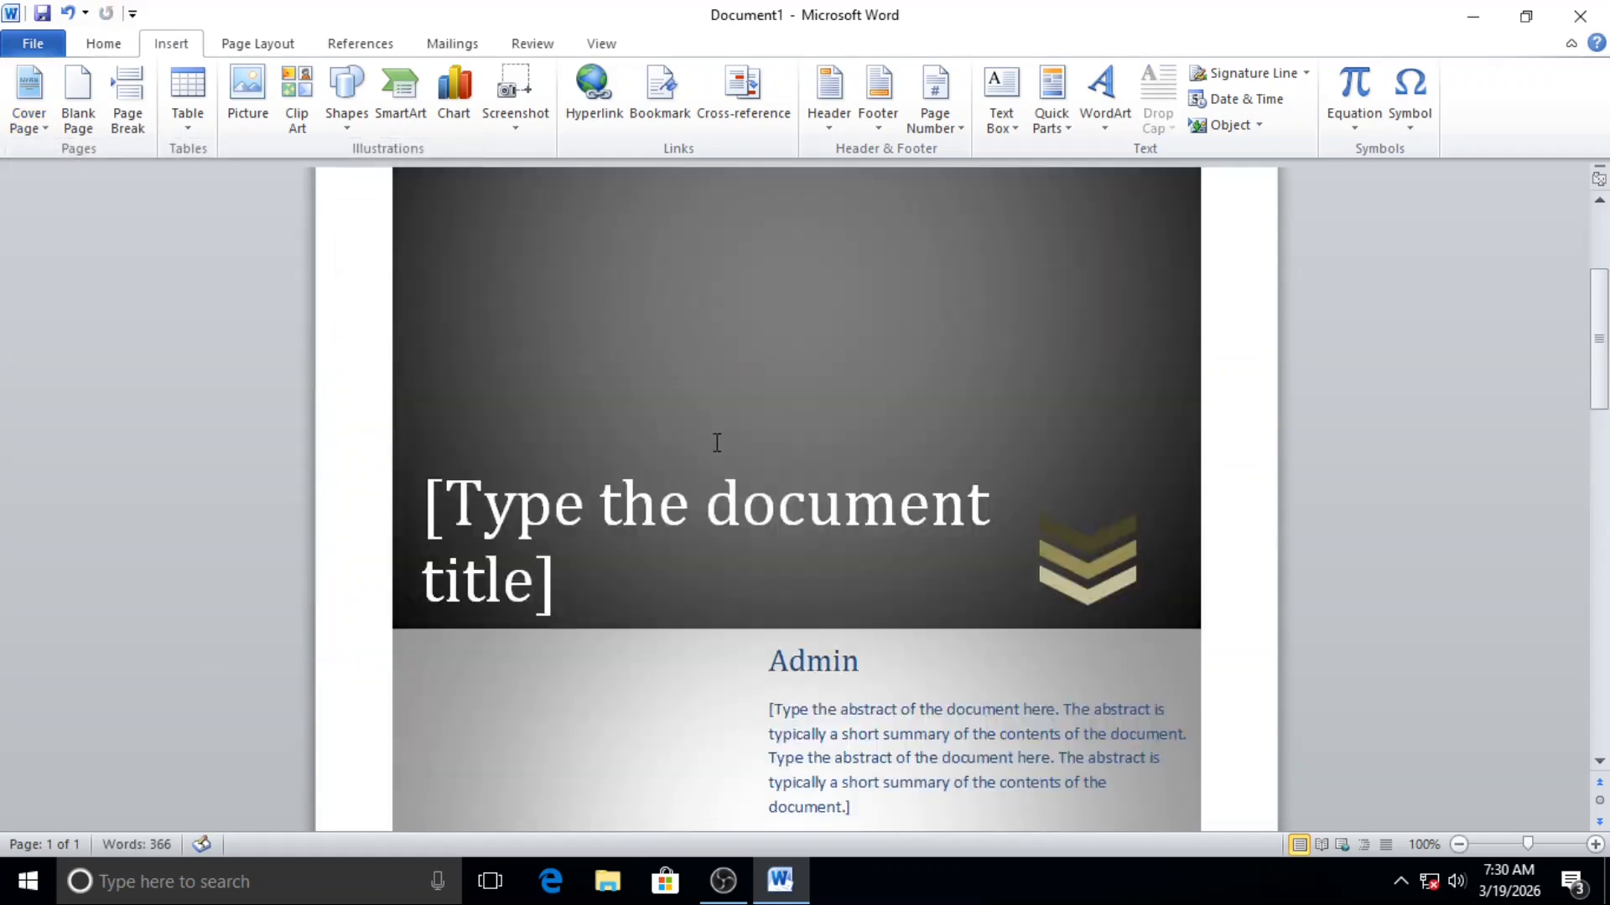
pyautogui.scroll(-1, 717, 443)
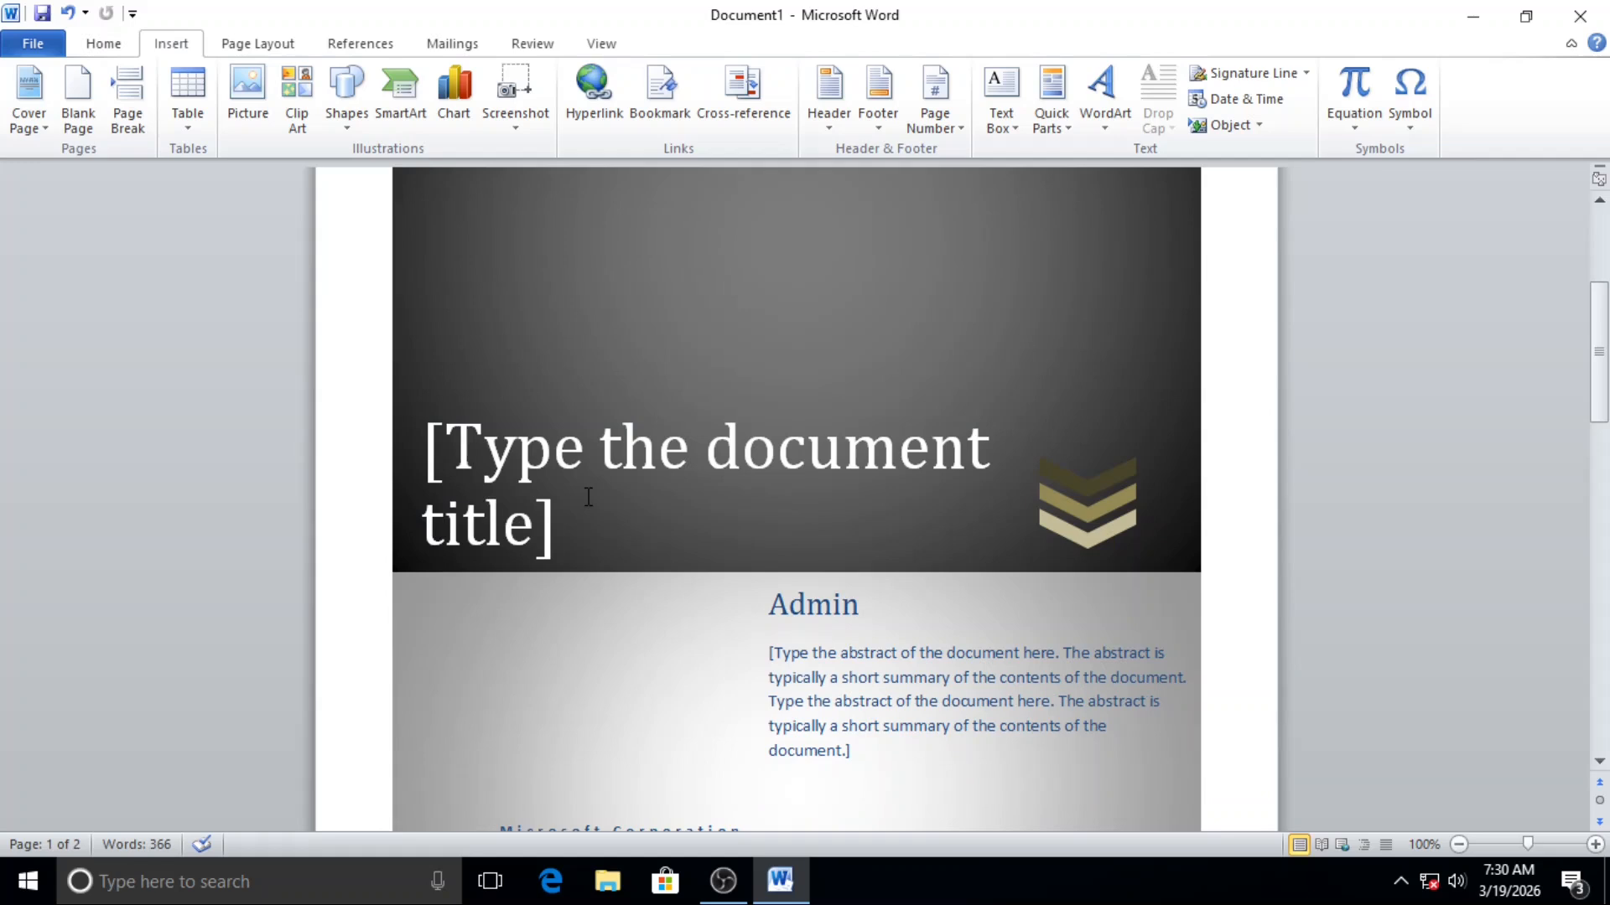
# Step: Examine the cover page's author, abstract, company, address, phone, fax and title placeholders
pyautogui.click(833, 604)
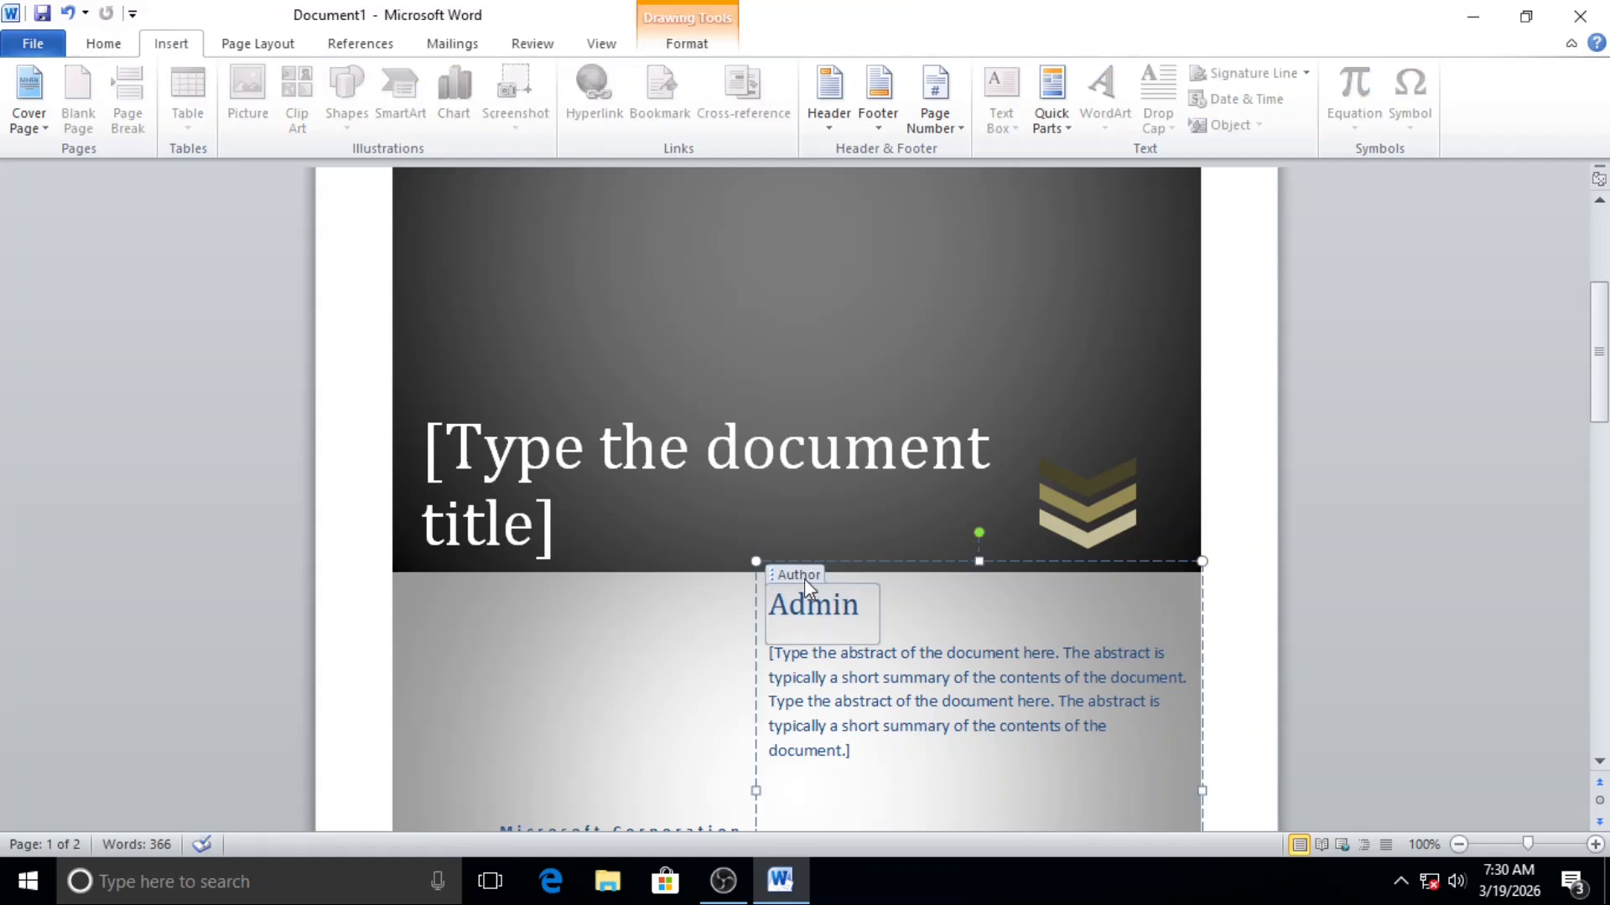
pyautogui.click(860, 687)
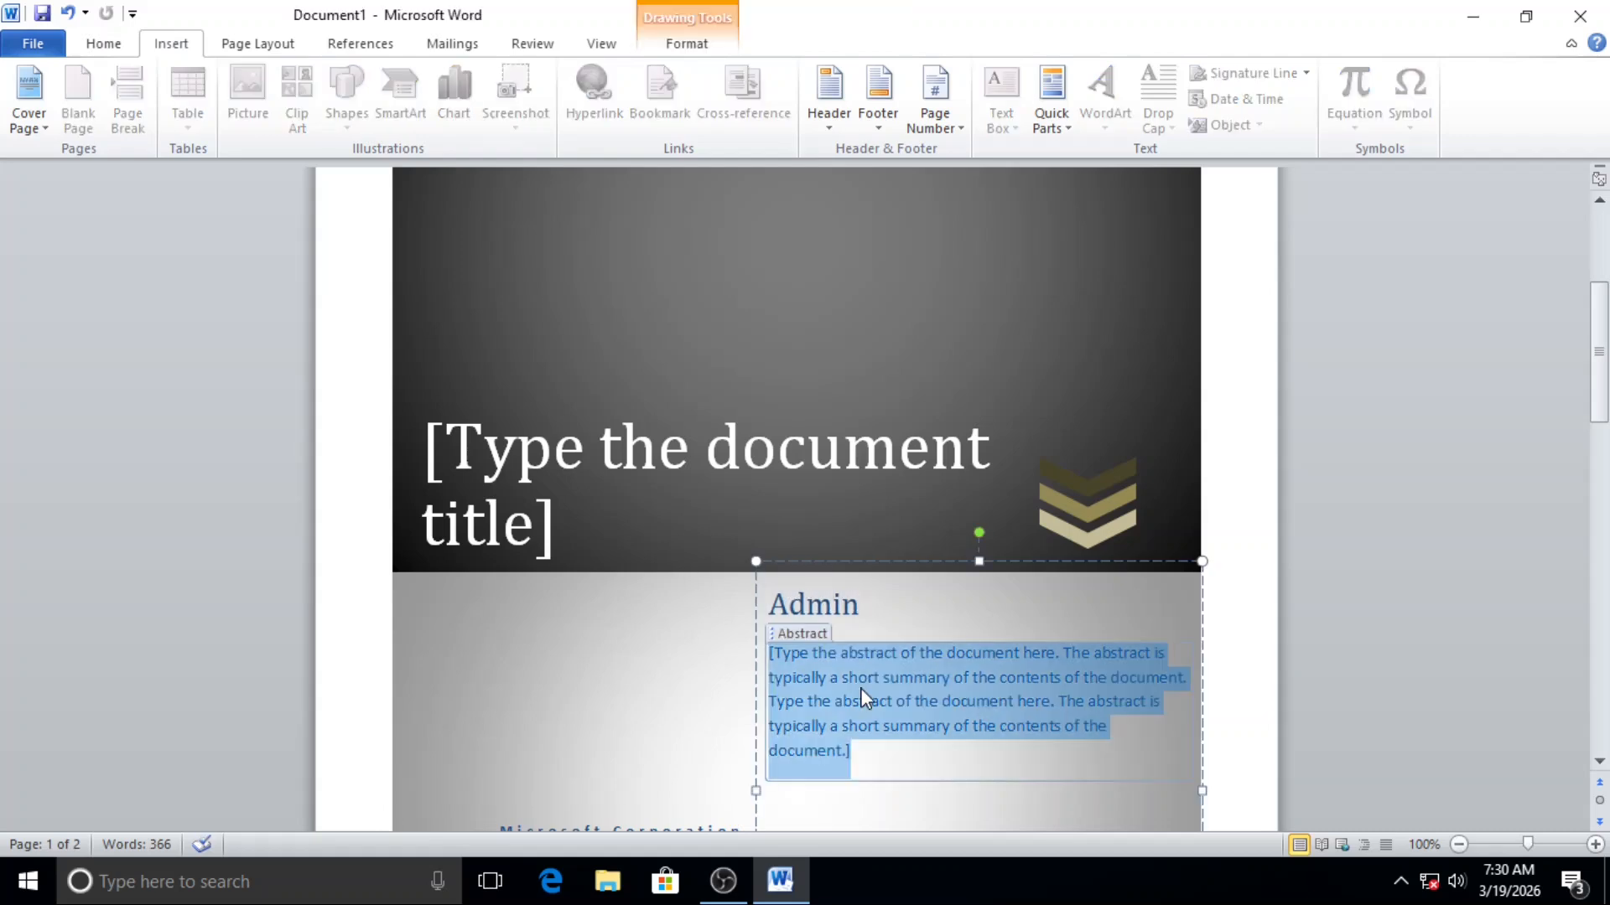
pyautogui.scroll(-3, 822, 662)
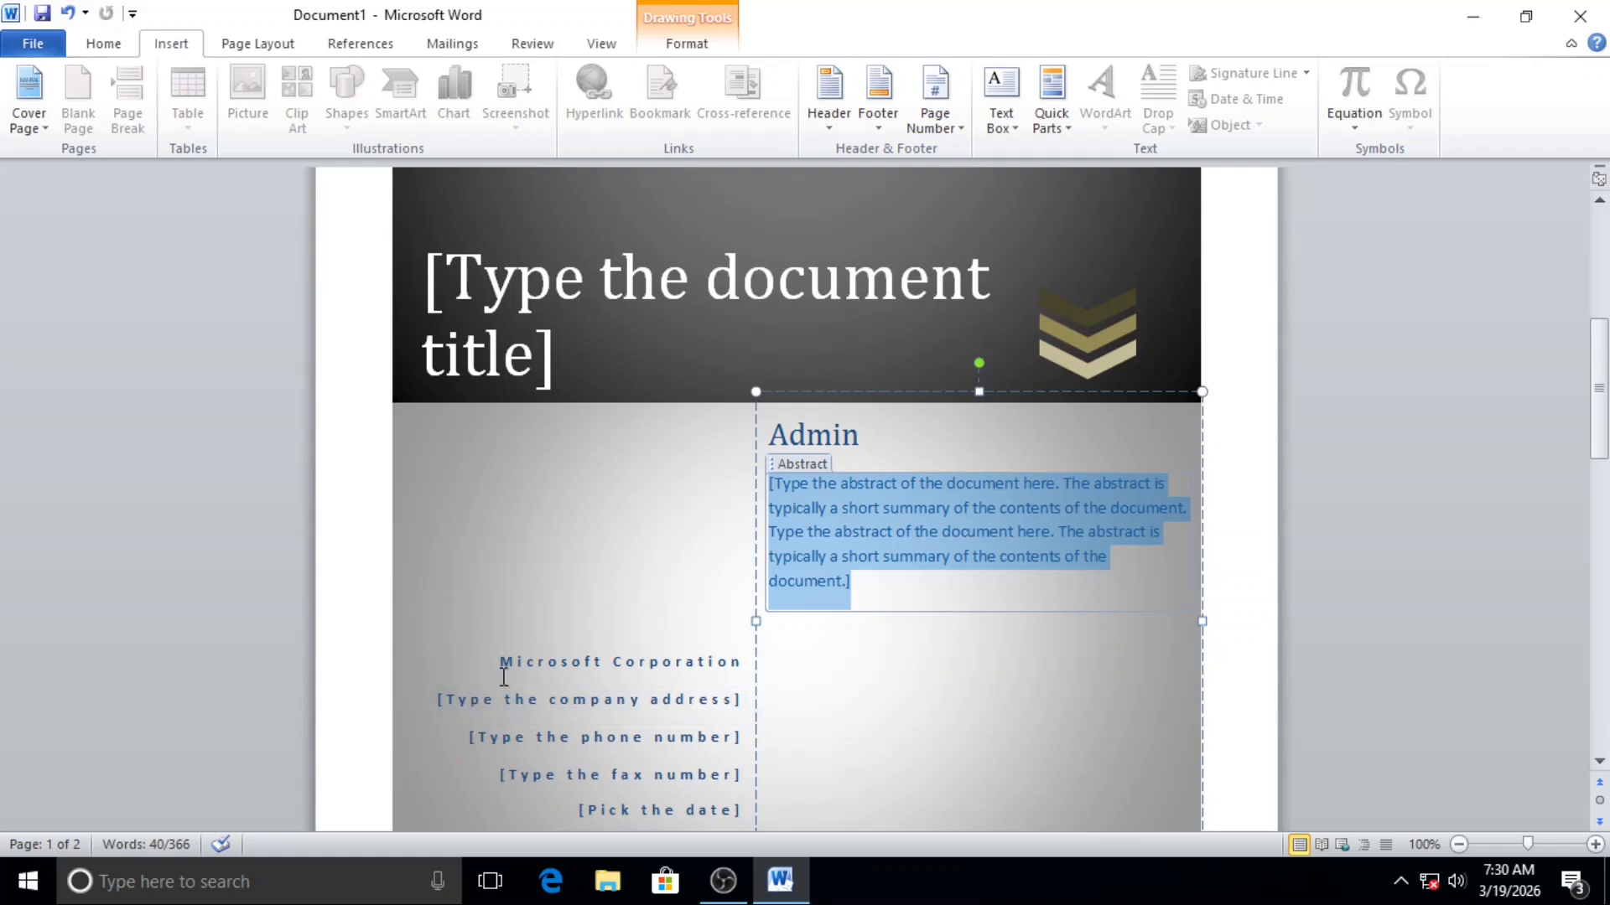
pyautogui.click(583, 661)
pyautogui.click(545, 699)
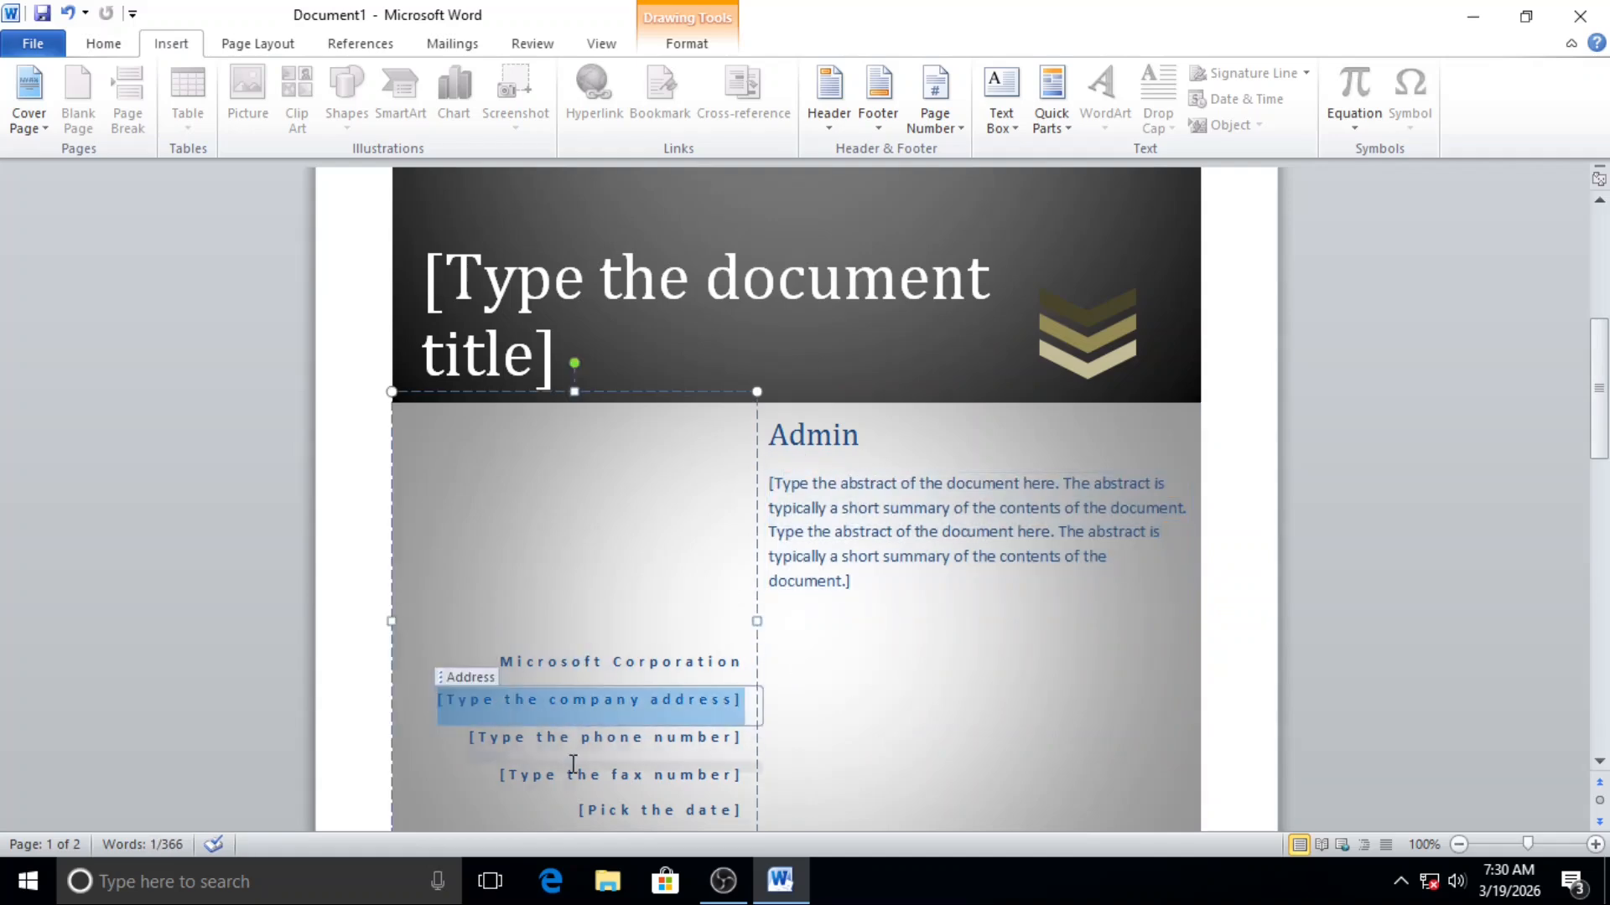
pyautogui.click(578, 737)
pyautogui.click(575, 773)
pyautogui.scroll(-2, 629, 773)
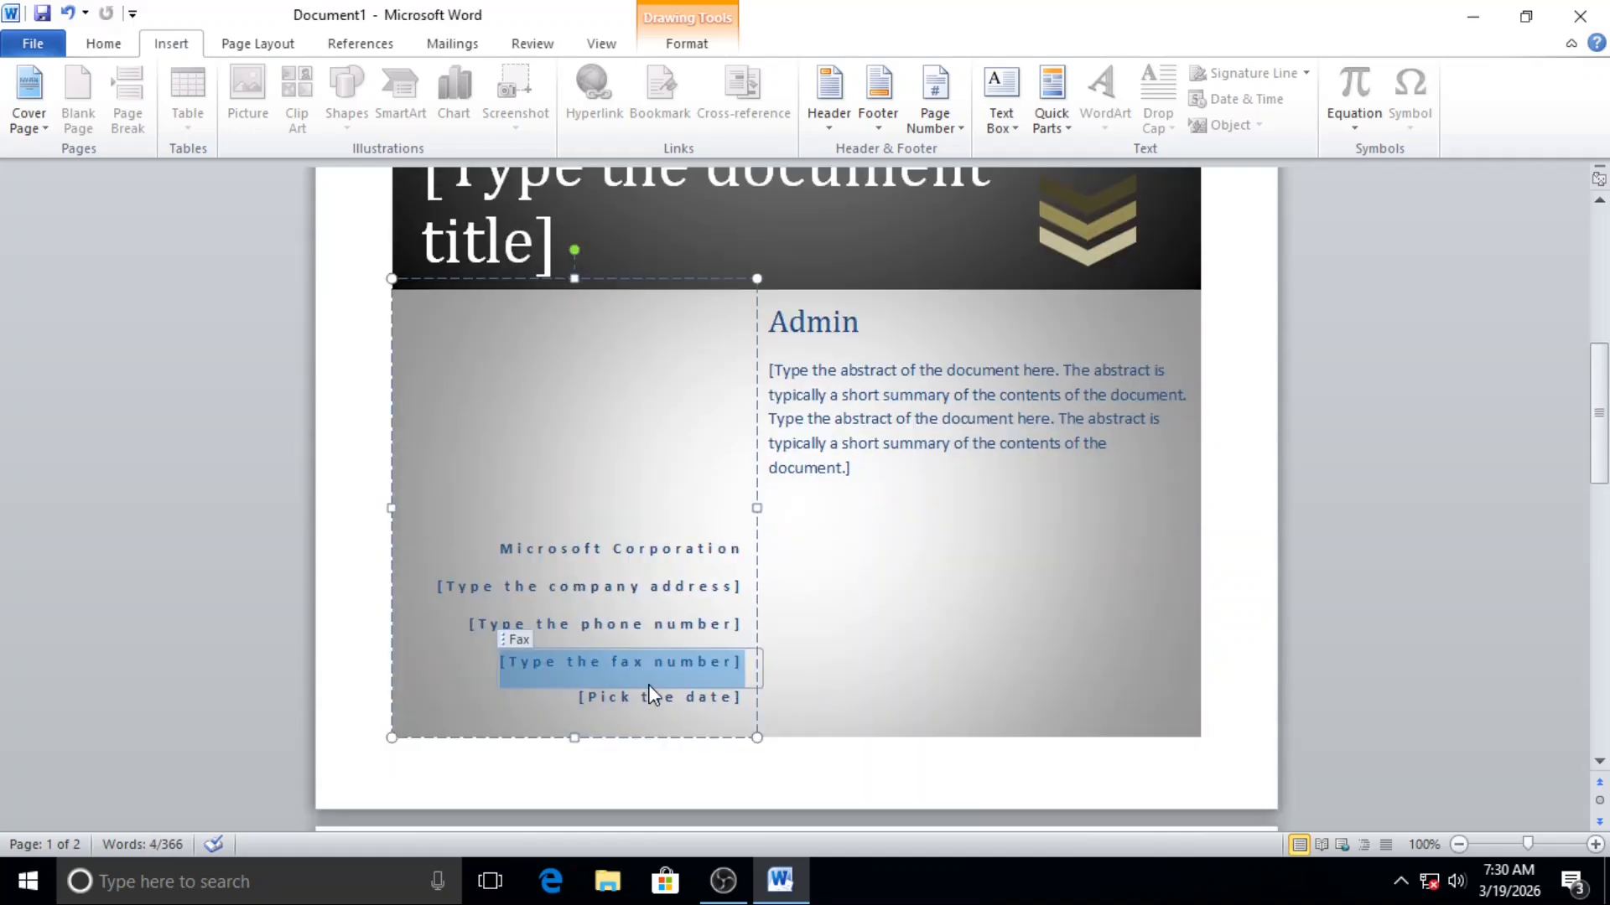
pyautogui.scroll(4, 647, 684)
pyautogui.scroll(6, 650, 684)
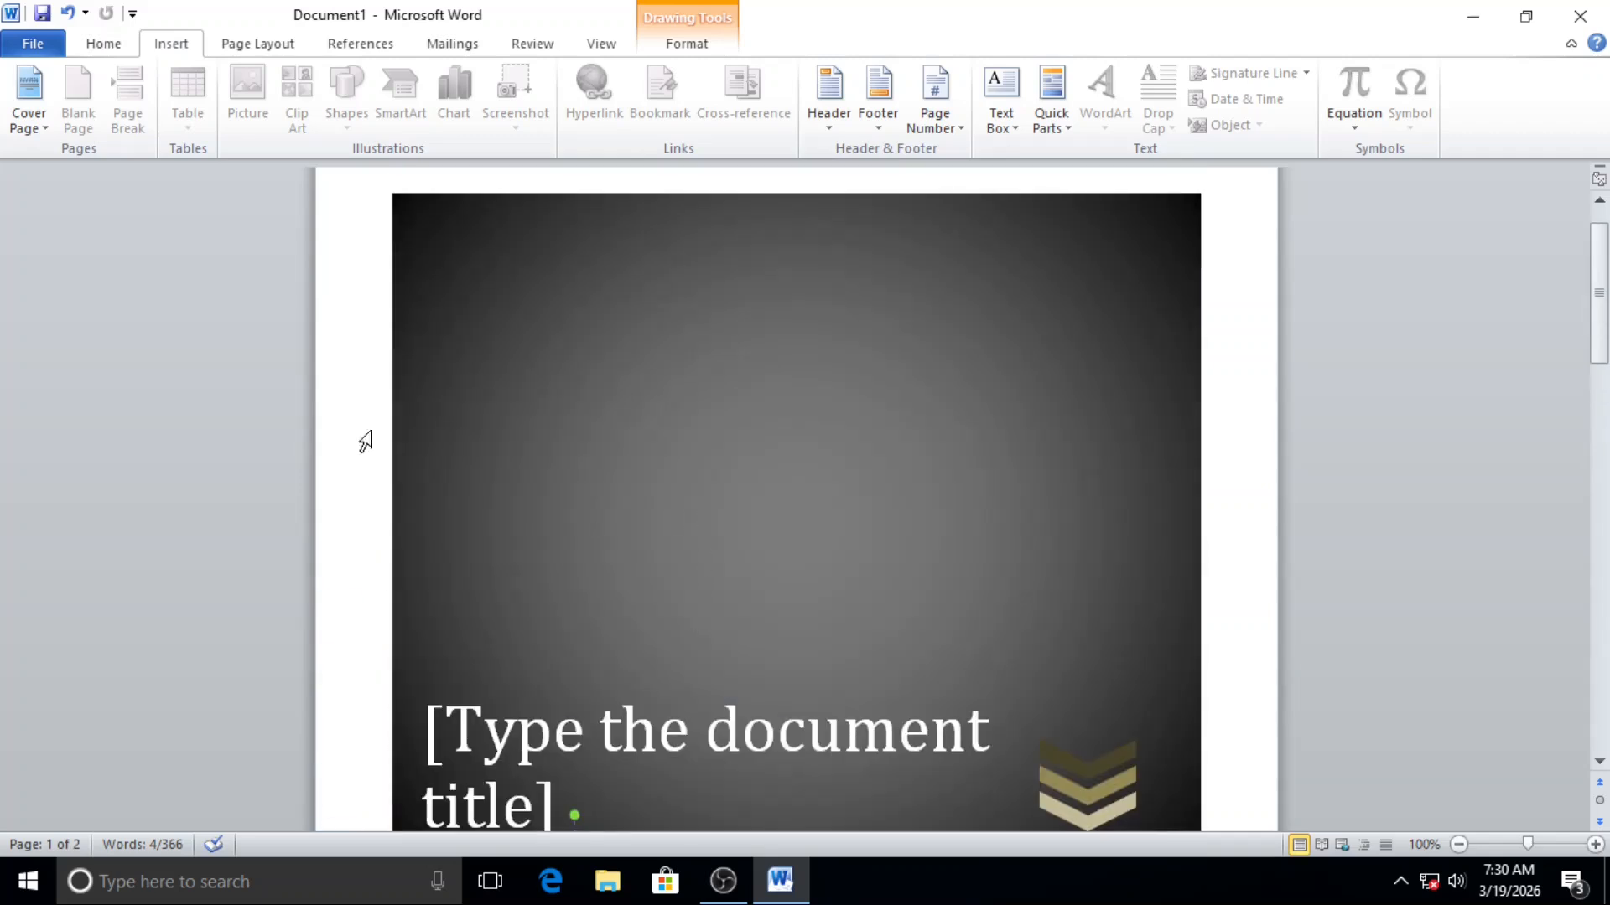
# Step: Browse the other built-in cover page designs and remove the current cover page from the document
pyautogui.click(28, 120)
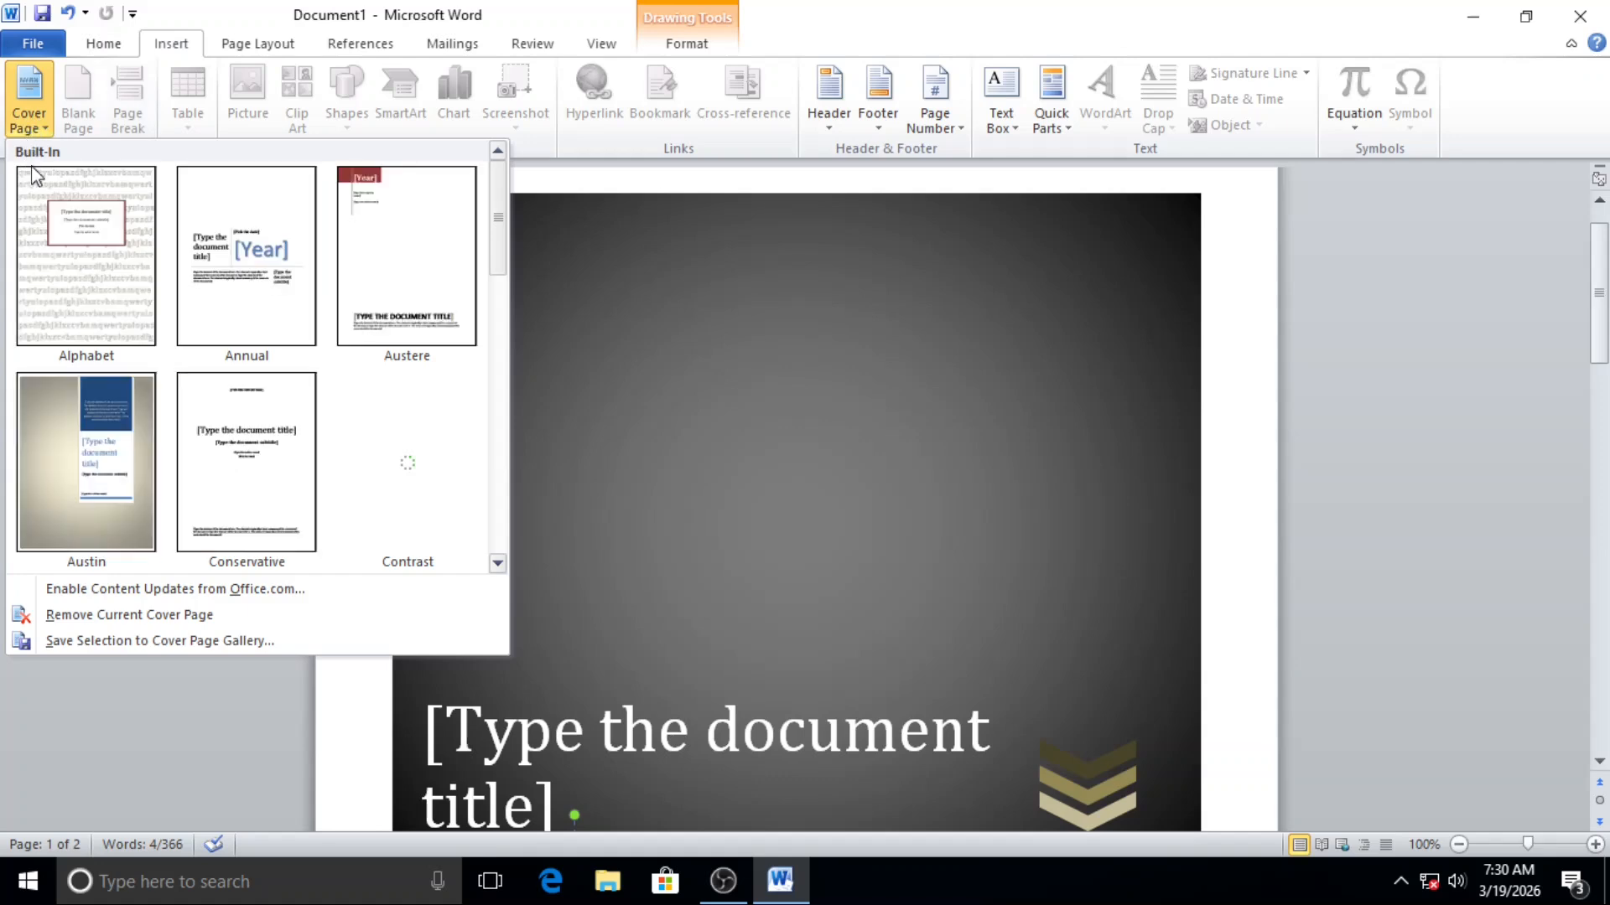
pyautogui.scroll(-5, 395, 334)
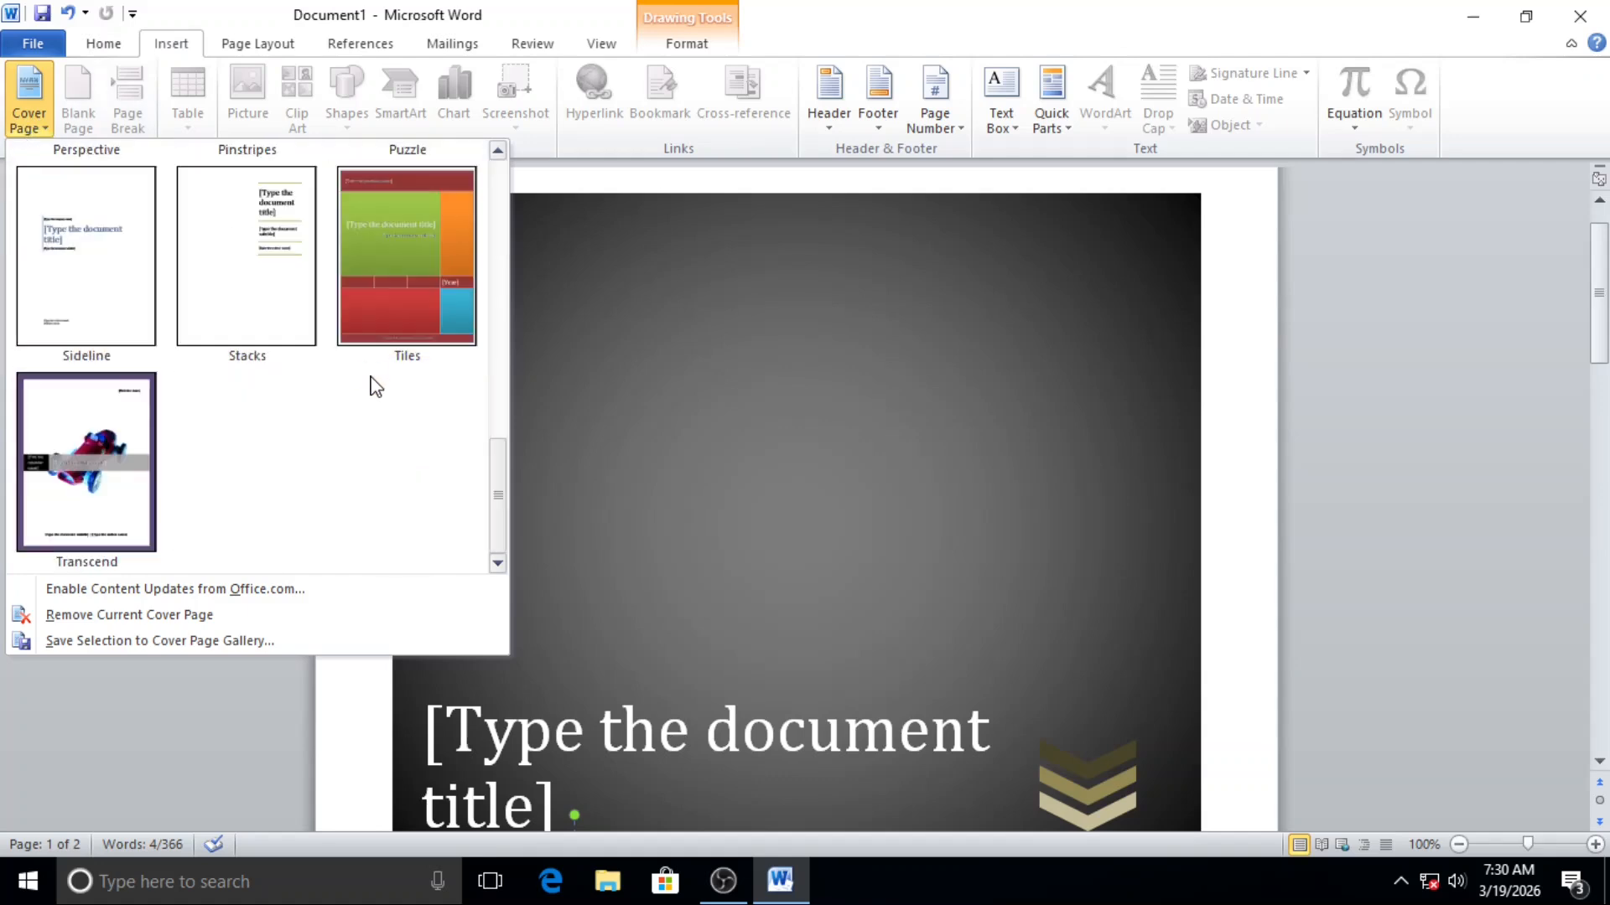
pyautogui.scroll(5, 373, 382)
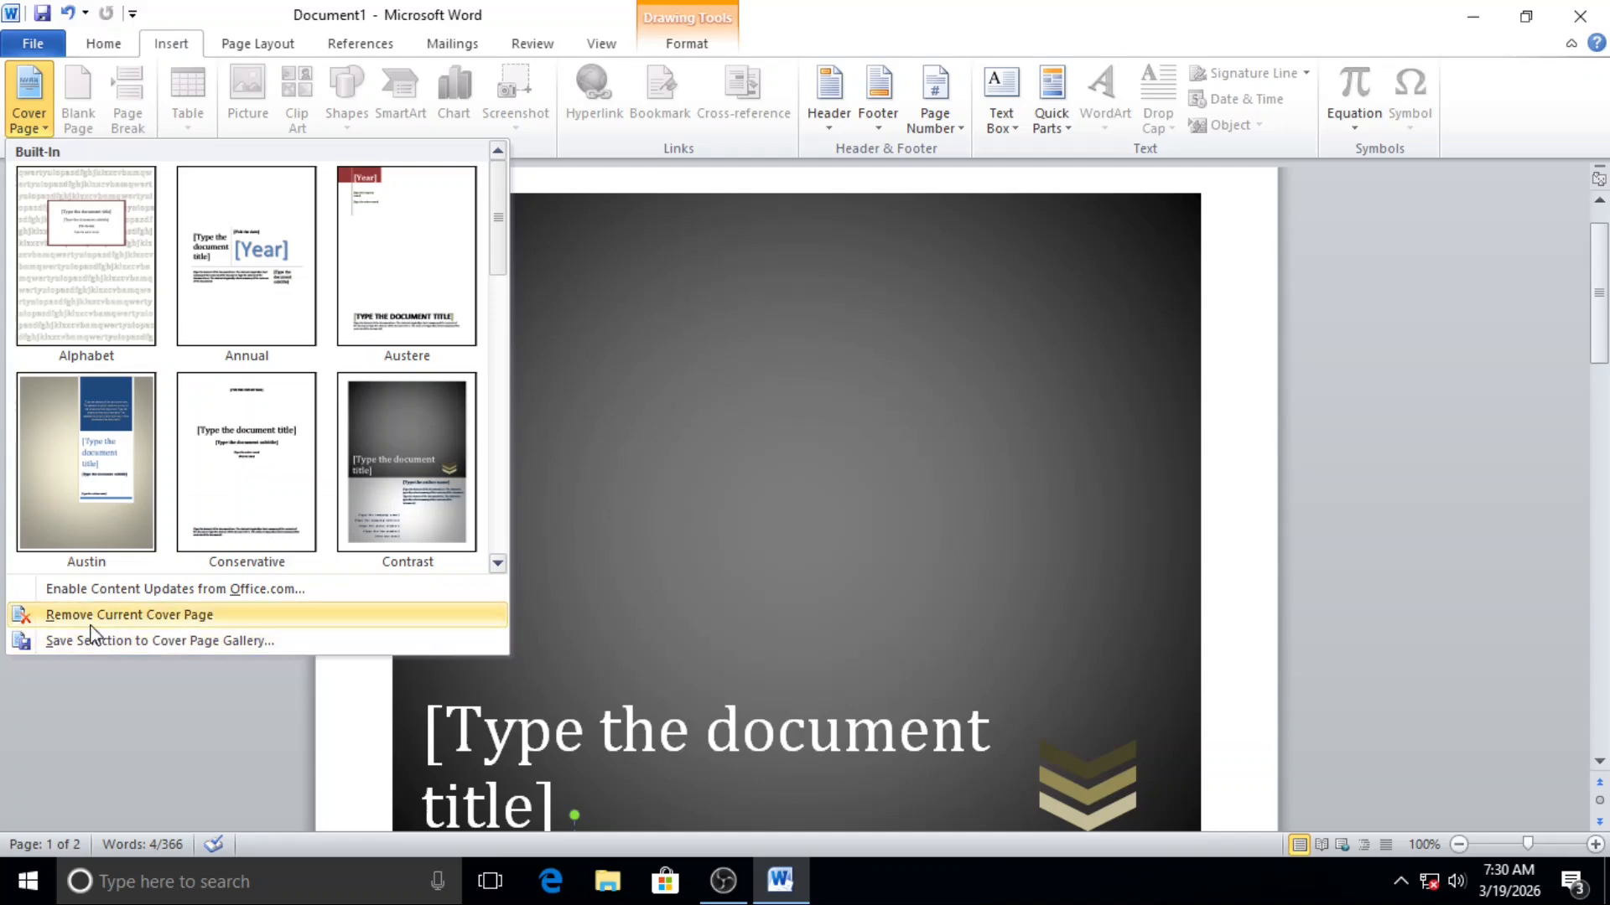
pyautogui.click(155, 616)
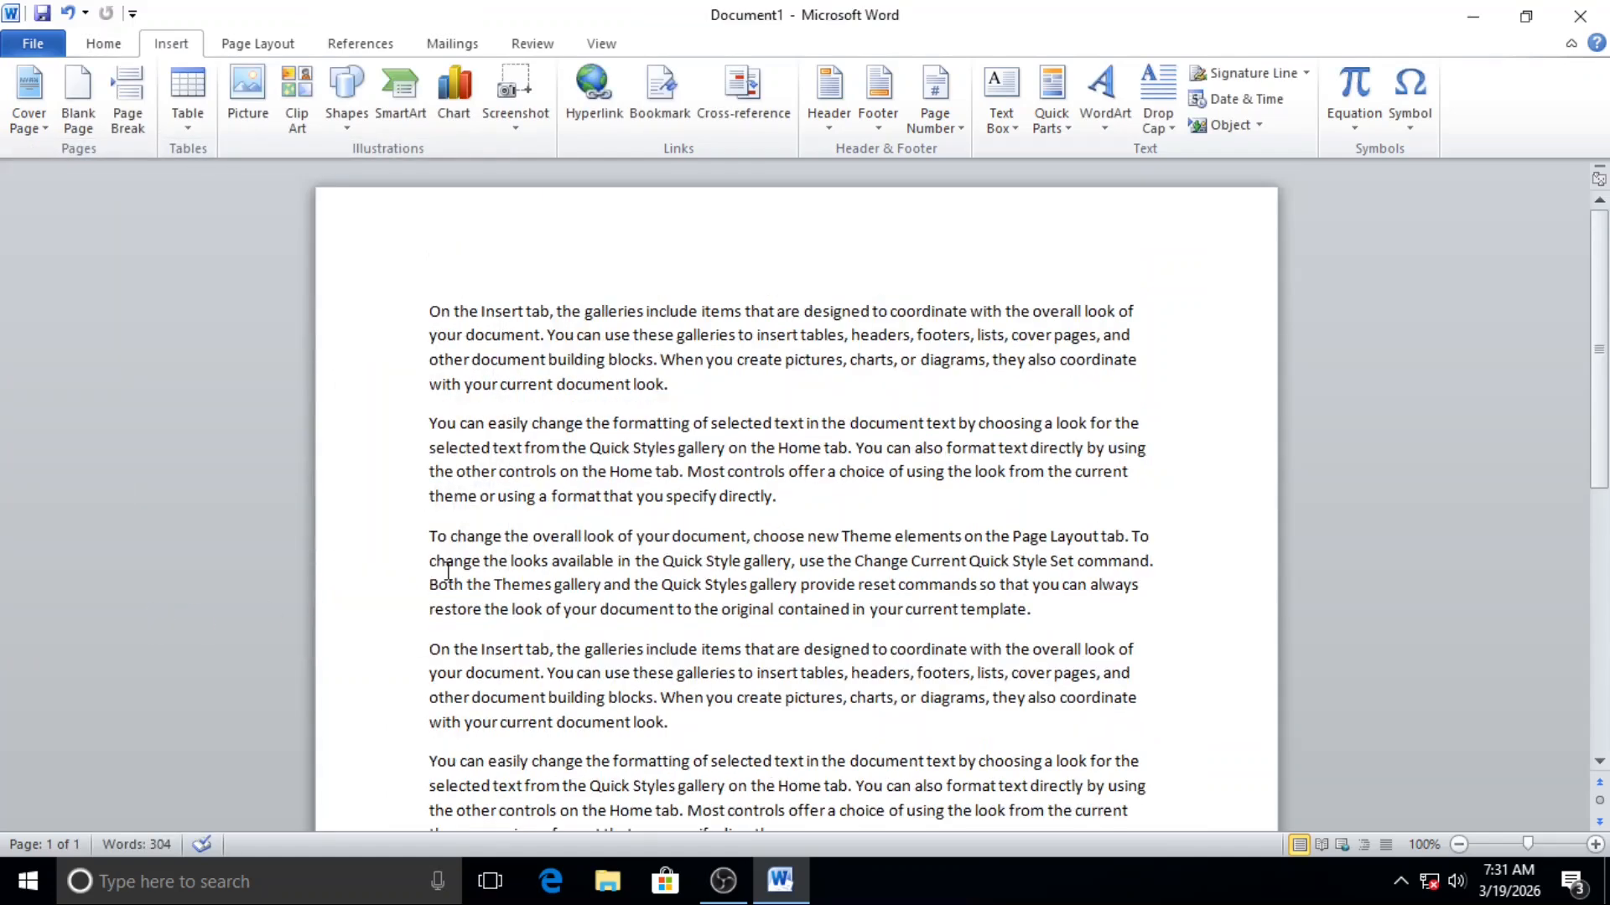
# Step: Insert a blank page after the end of the body text and check the added page
pyautogui.scroll(-4, 448, 570)
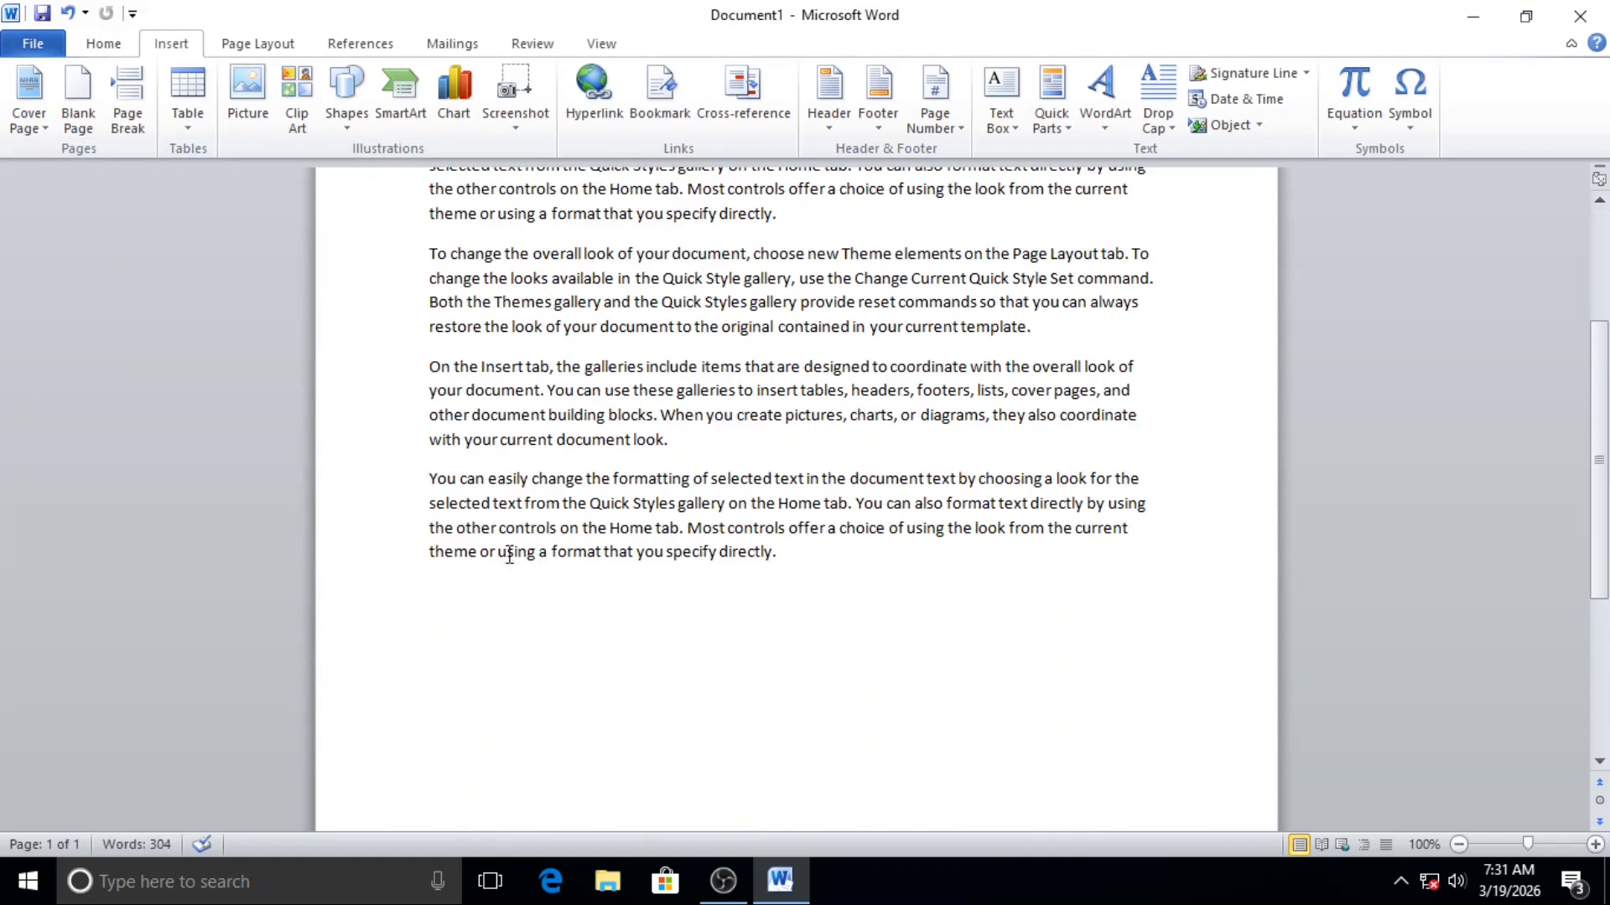
pyautogui.click(78, 92)
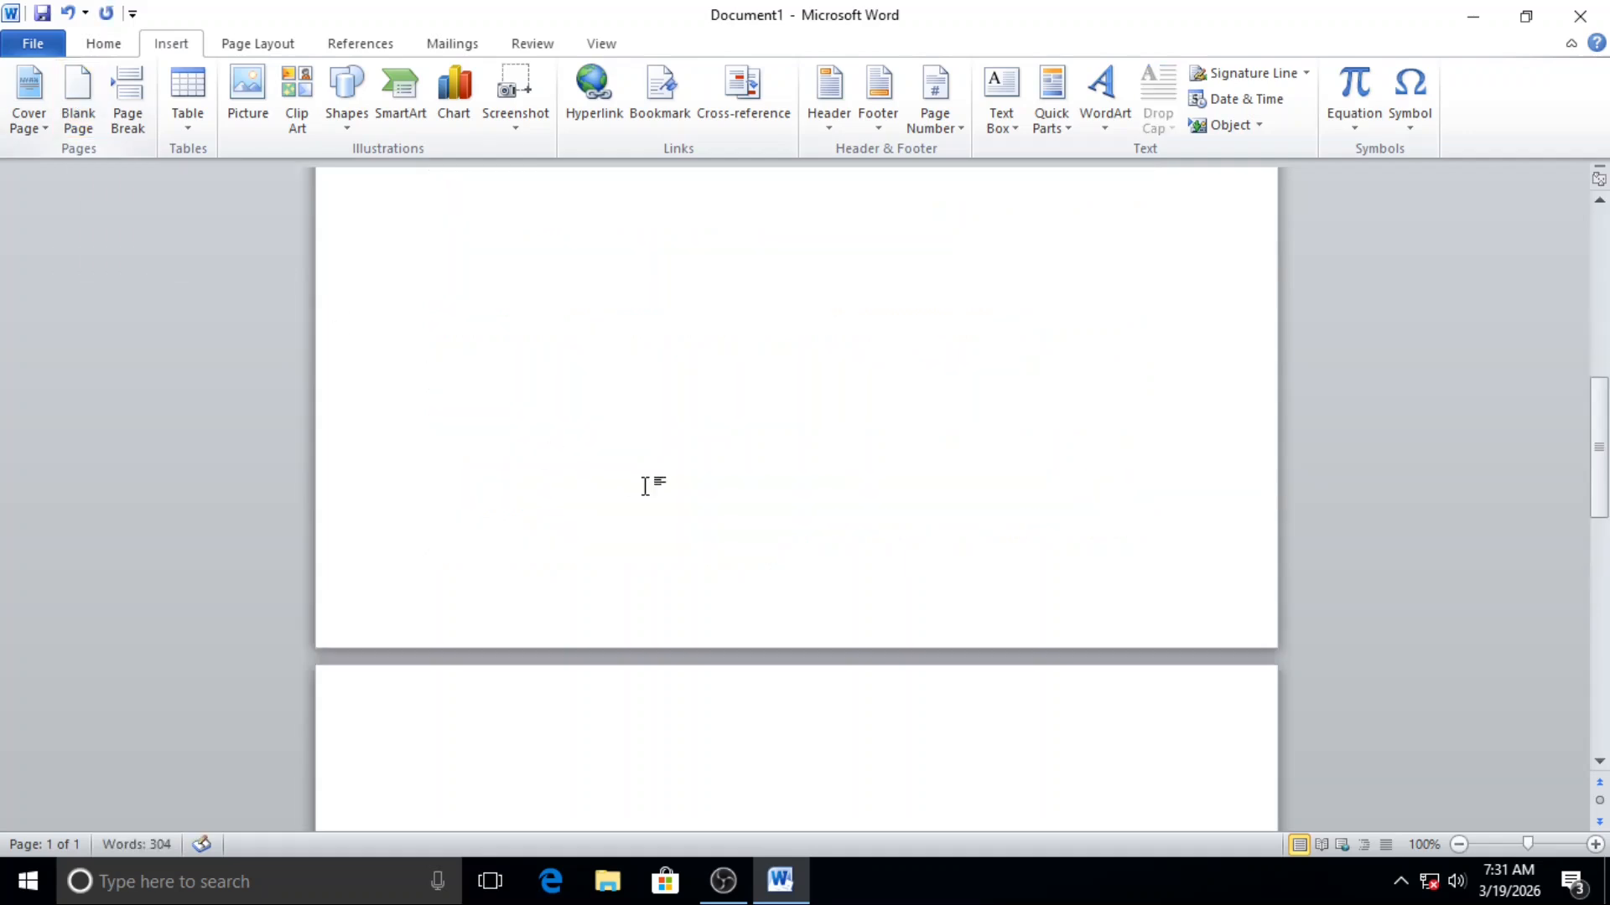
pyautogui.scroll(-5, 648, 486)
pyautogui.scroll(-5, 650, 487)
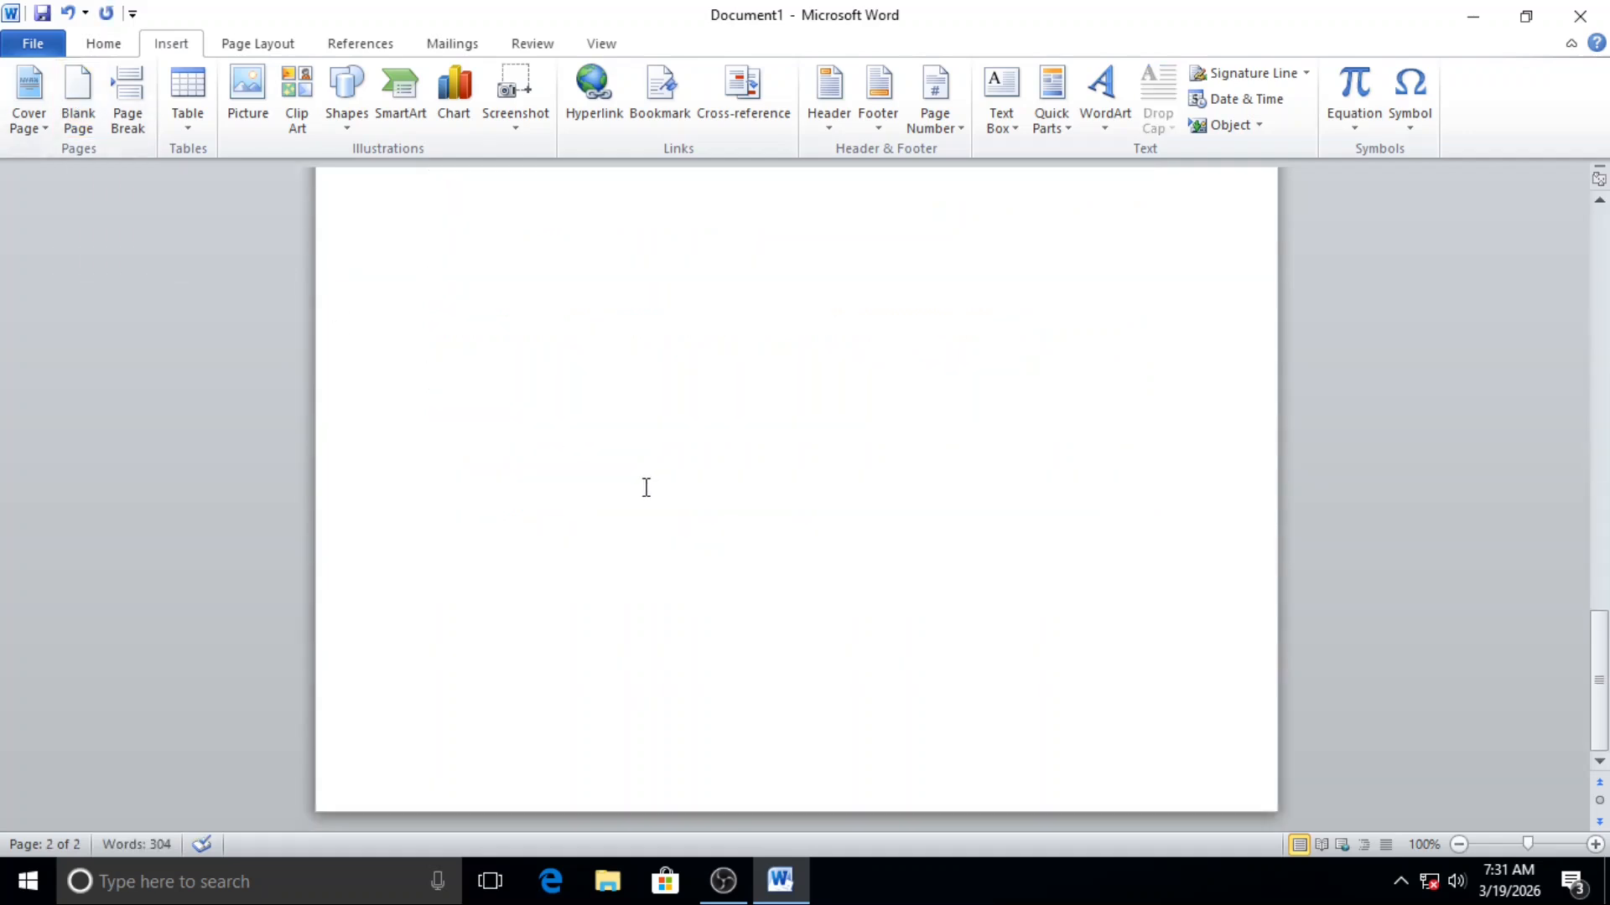
pyautogui.scroll(15, 646, 487)
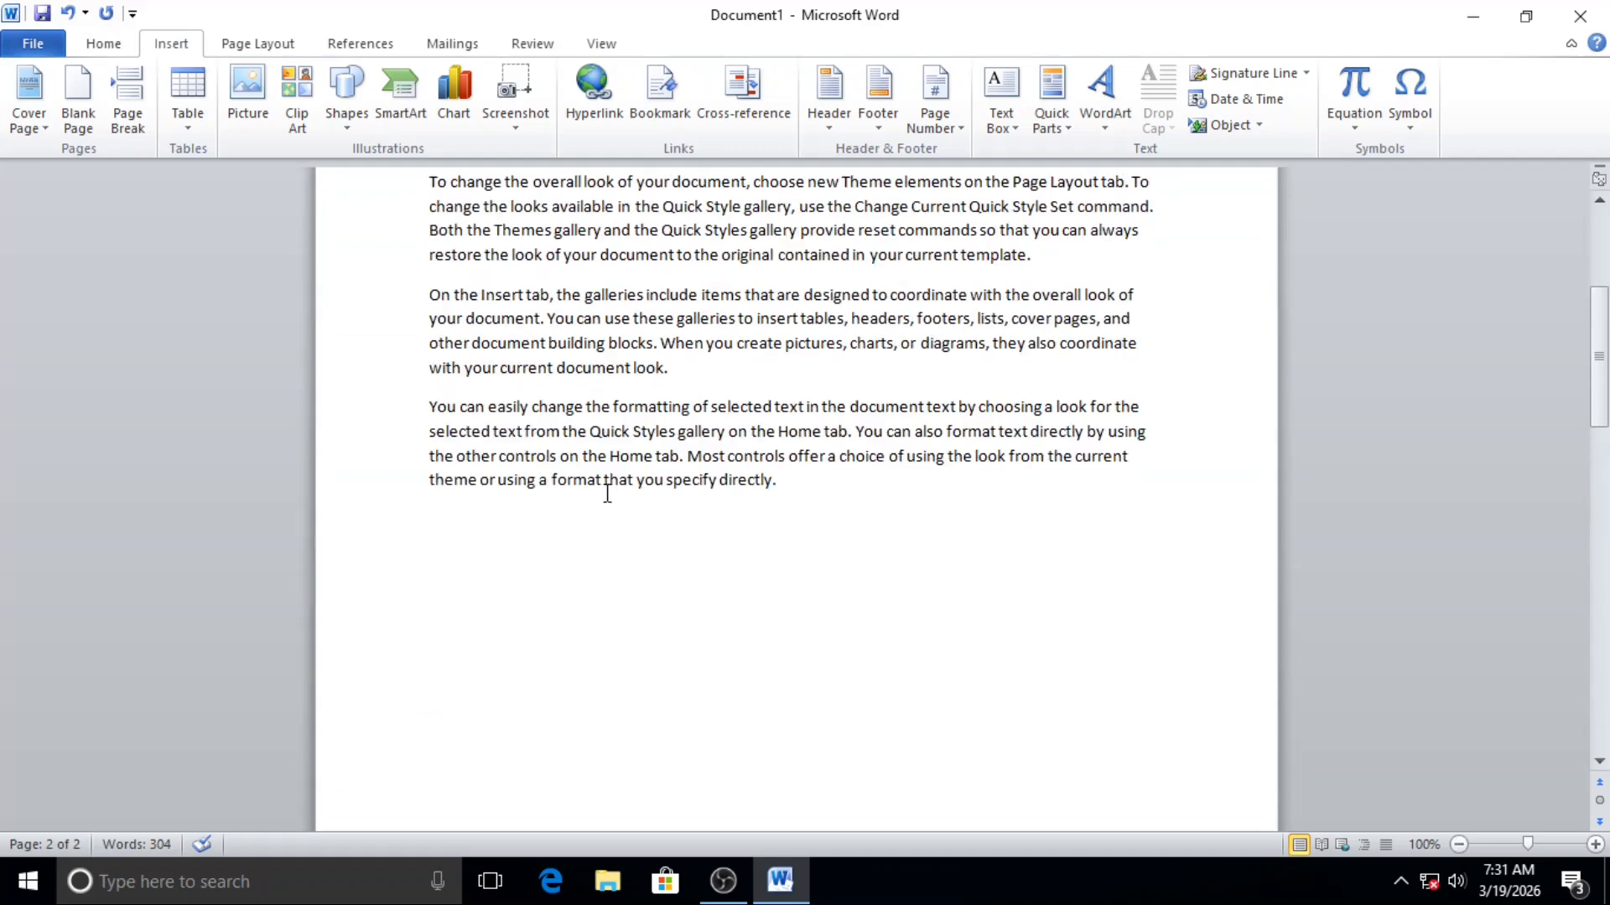
# Step: Select all the body text and enlarge its font size to 18 points
pyautogui.moveTo(834, 521); pyautogui.dragTo(469, 446)
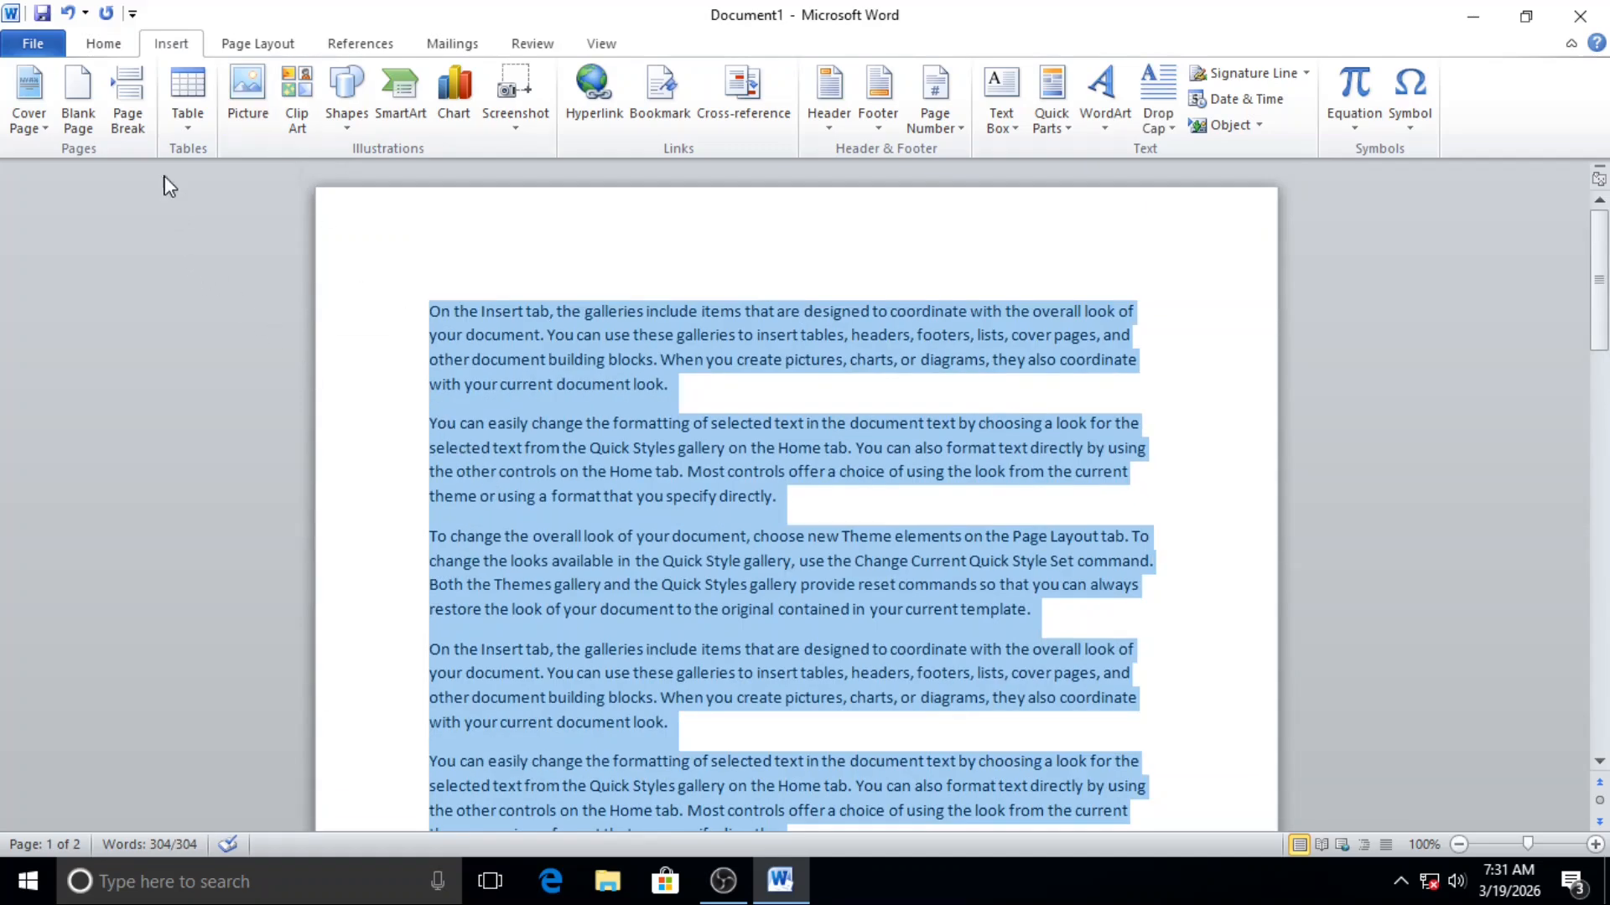
pyautogui.click(104, 44)
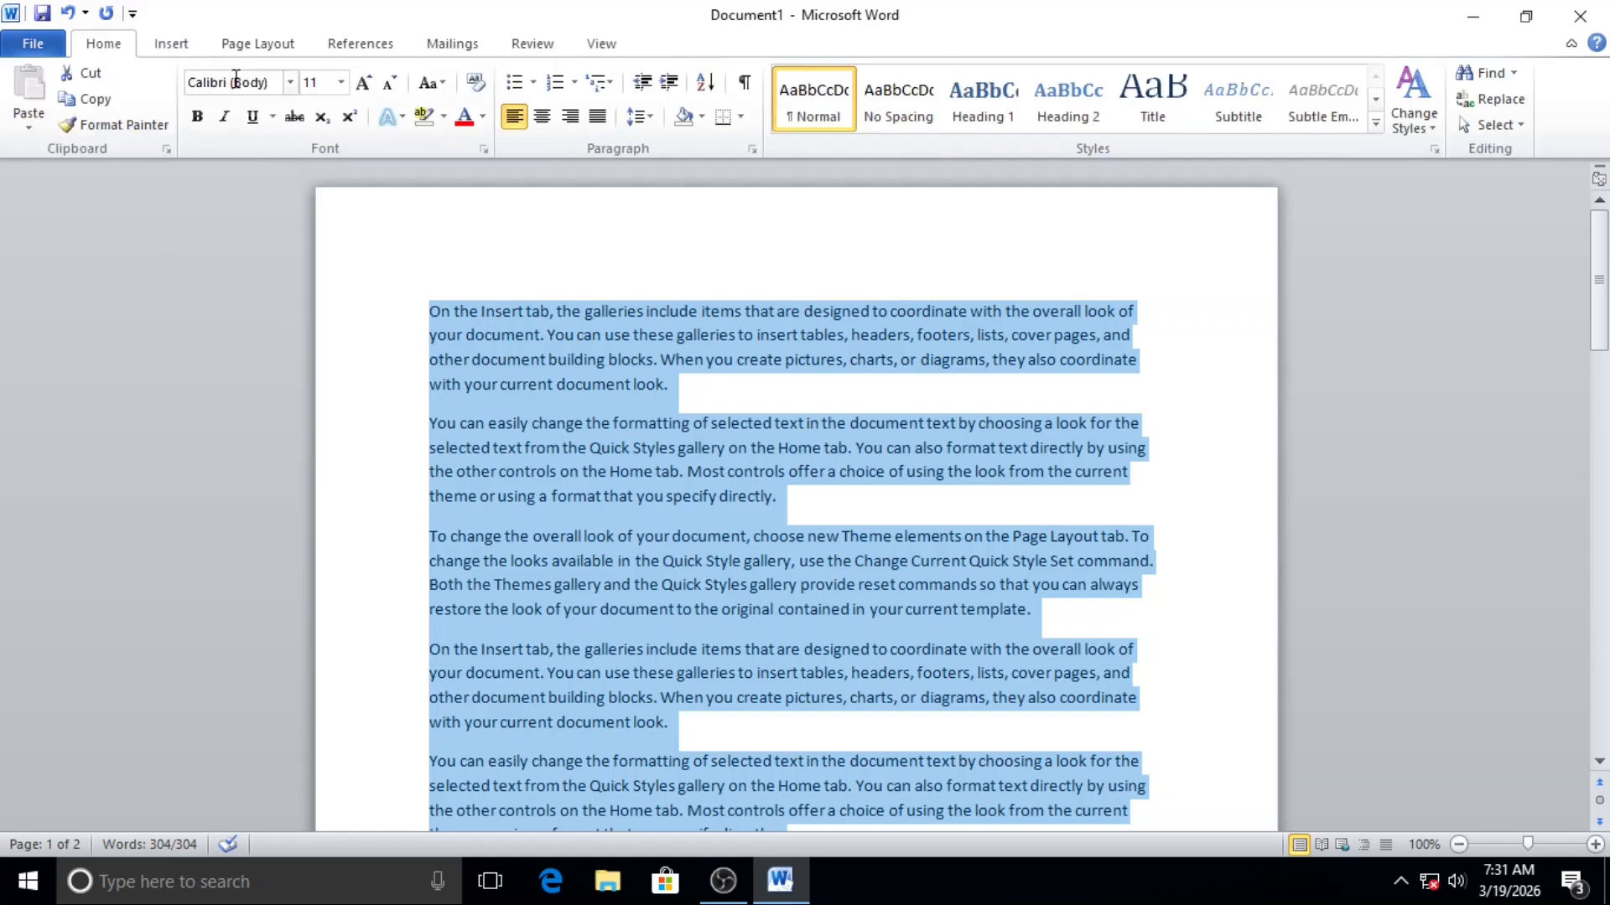
pyautogui.click(362, 83)
pyautogui.click(362, 83)
pyautogui.scroll(-5, 1090, 713)
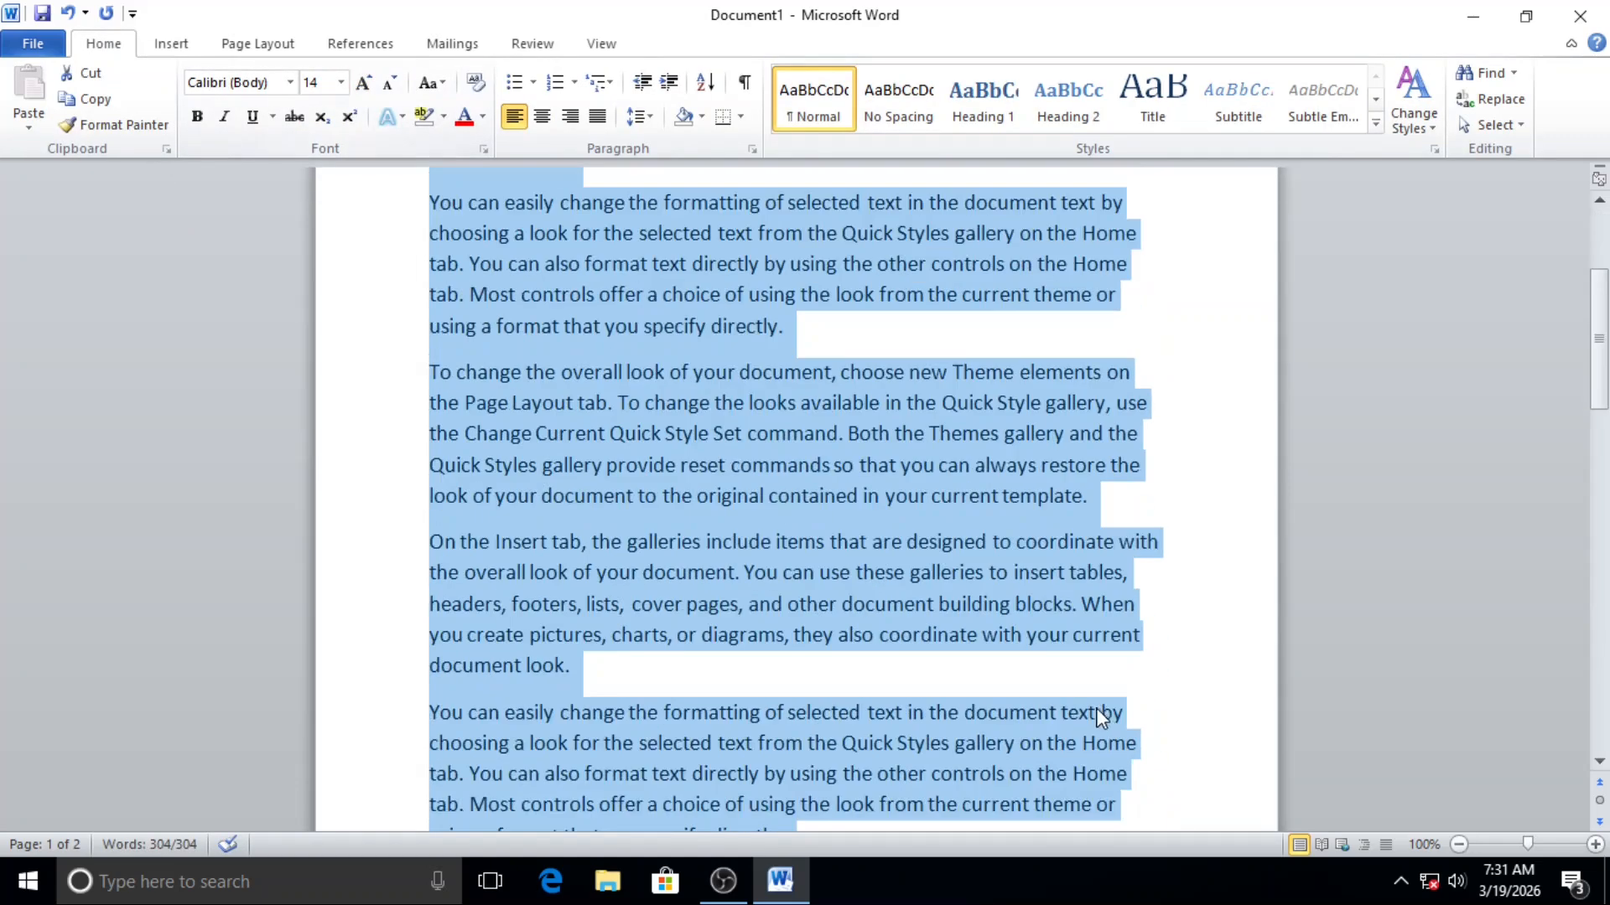
pyautogui.scroll(-3, 1059, 687)
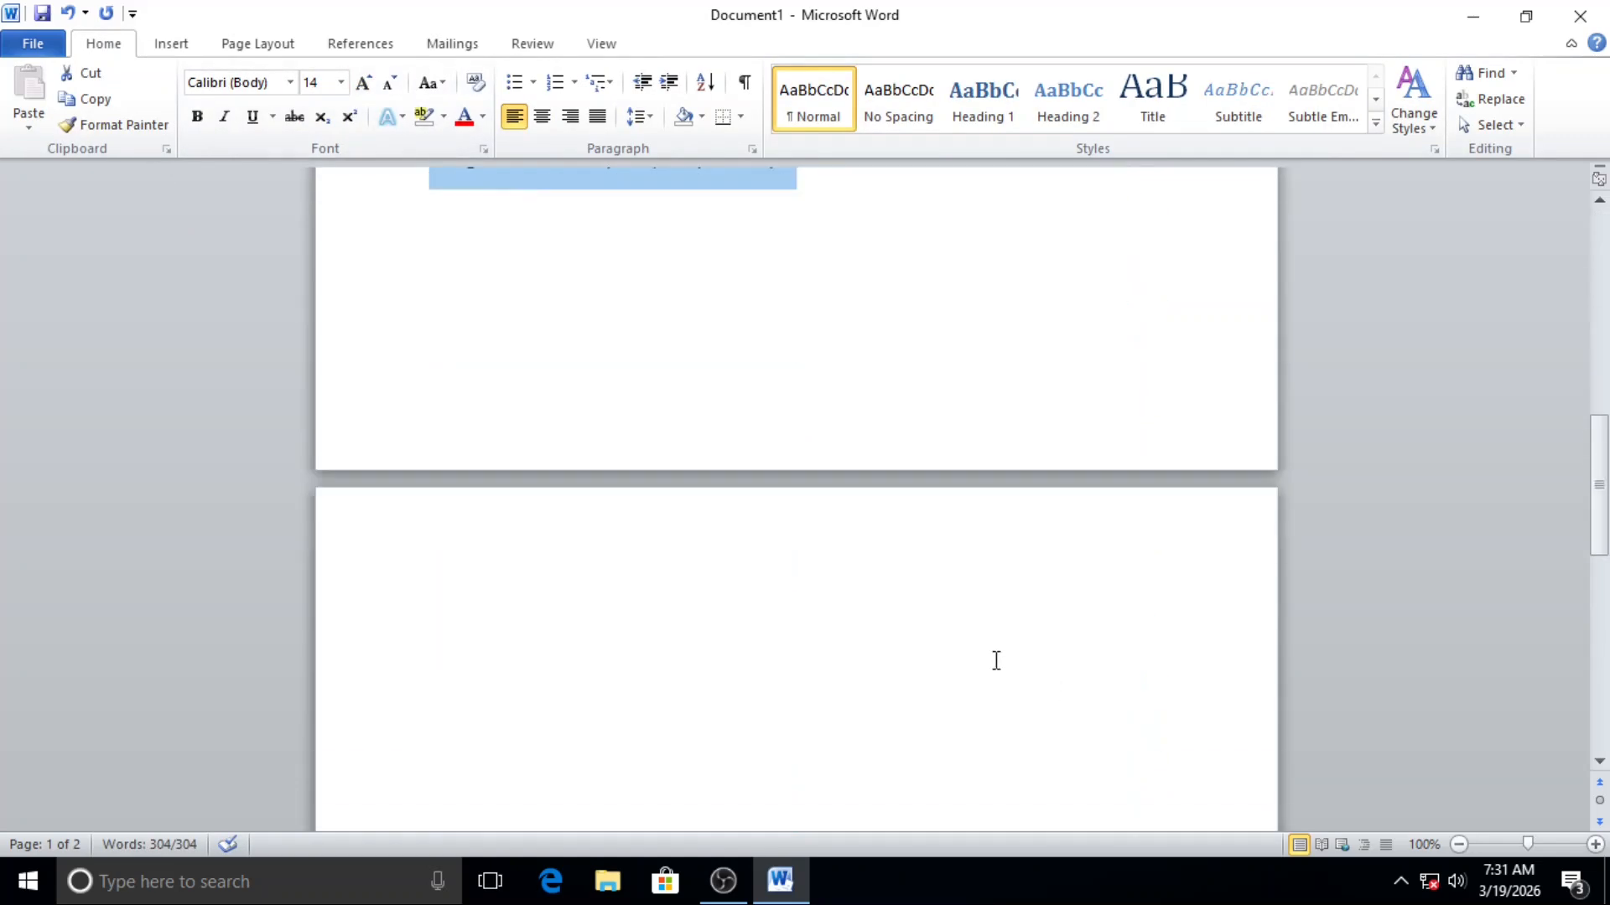
pyautogui.click(362, 83)
pyautogui.click(362, 83)
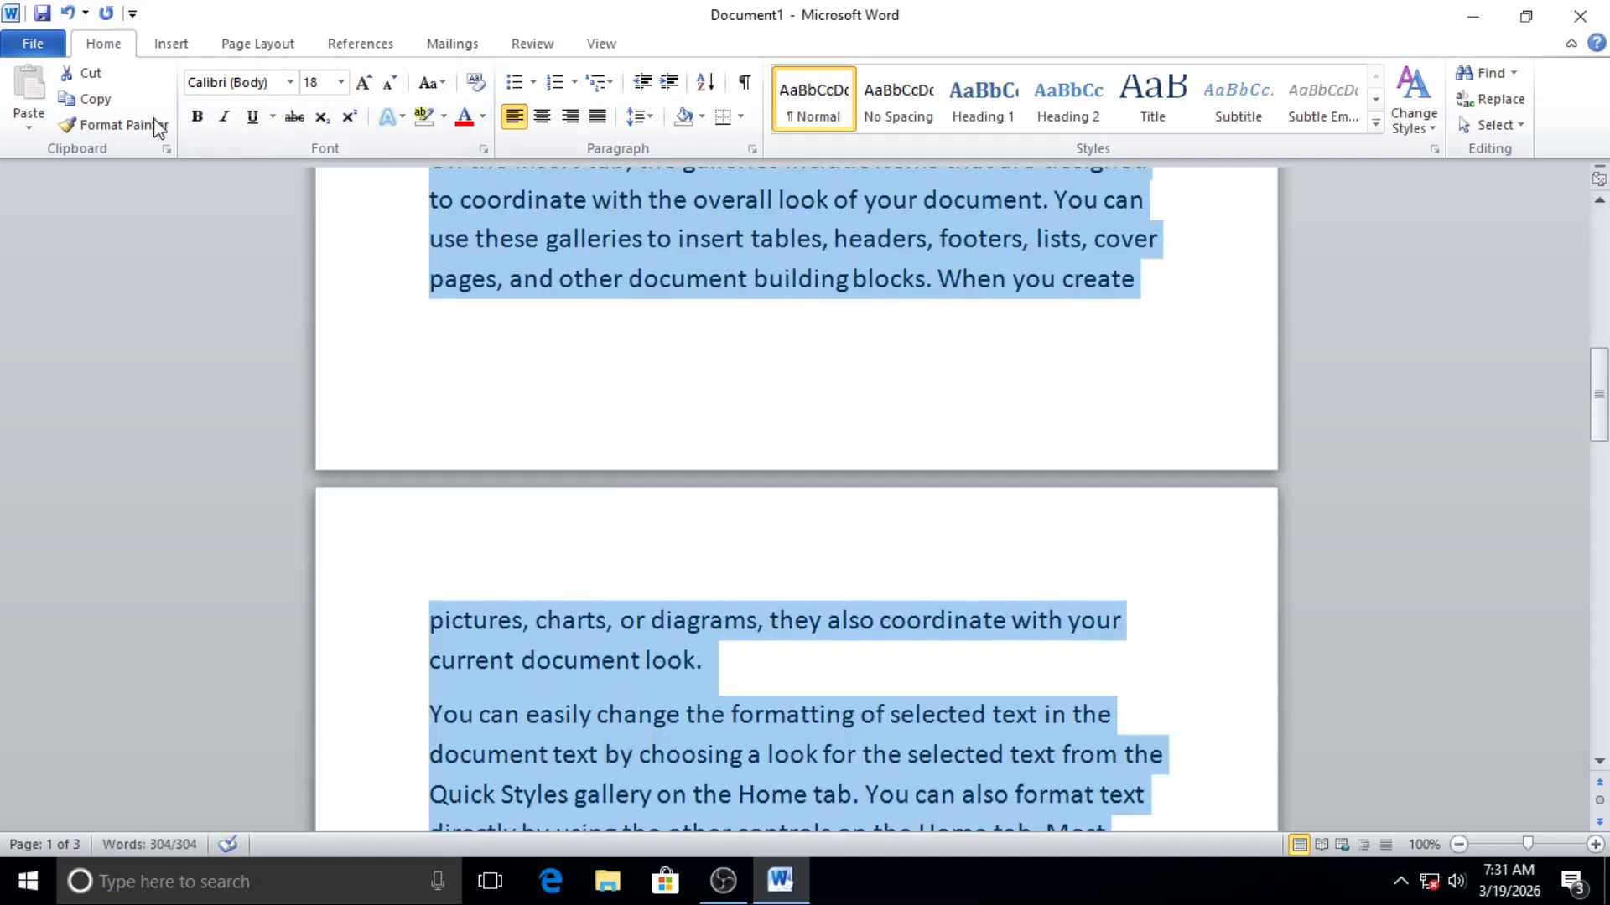
# Step: Set the selected body text's font size to 17 points
pyautogui.click(390, 83)
pyautogui.click(304, 83)
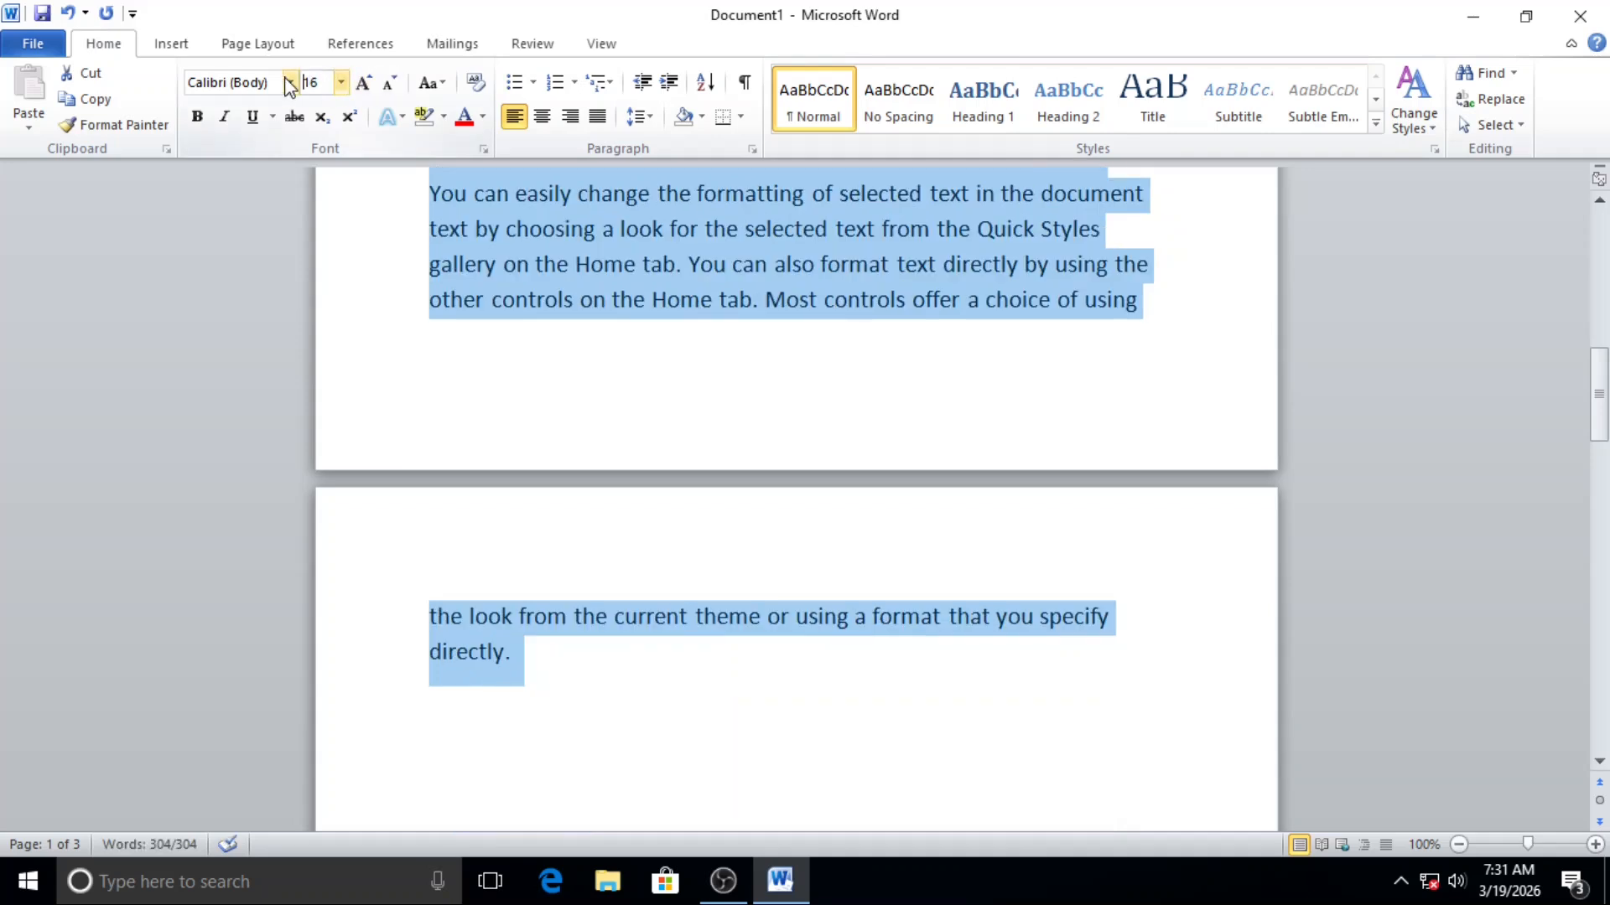
pyautogui.write('17')
pyautogui.press('Return')
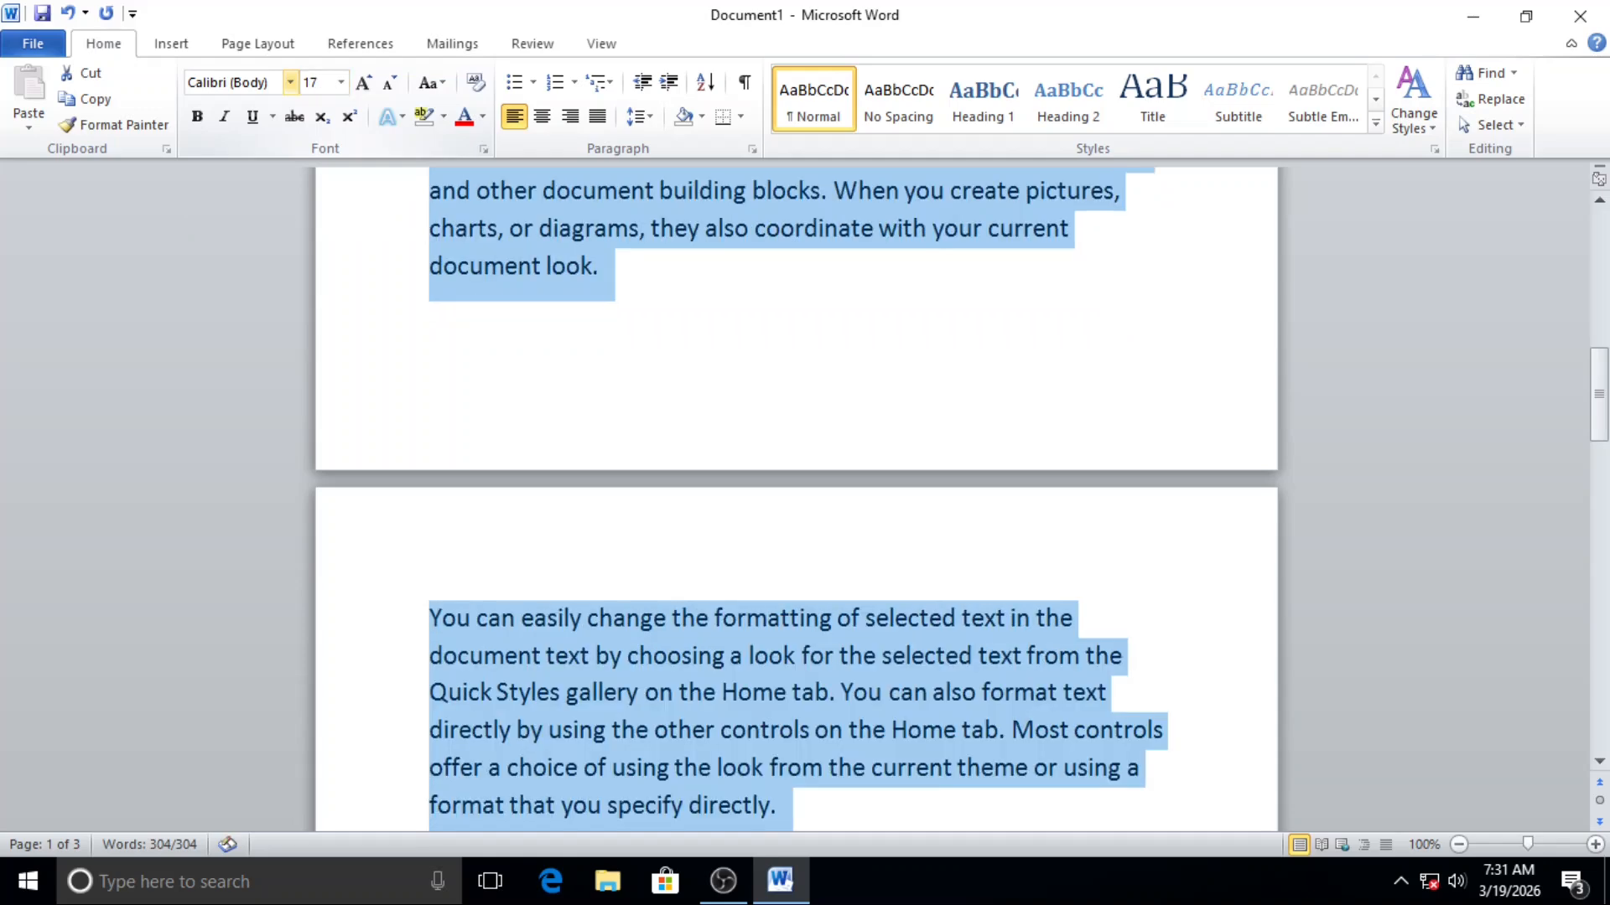
pyautogui.scroll(-3, 679, 486)
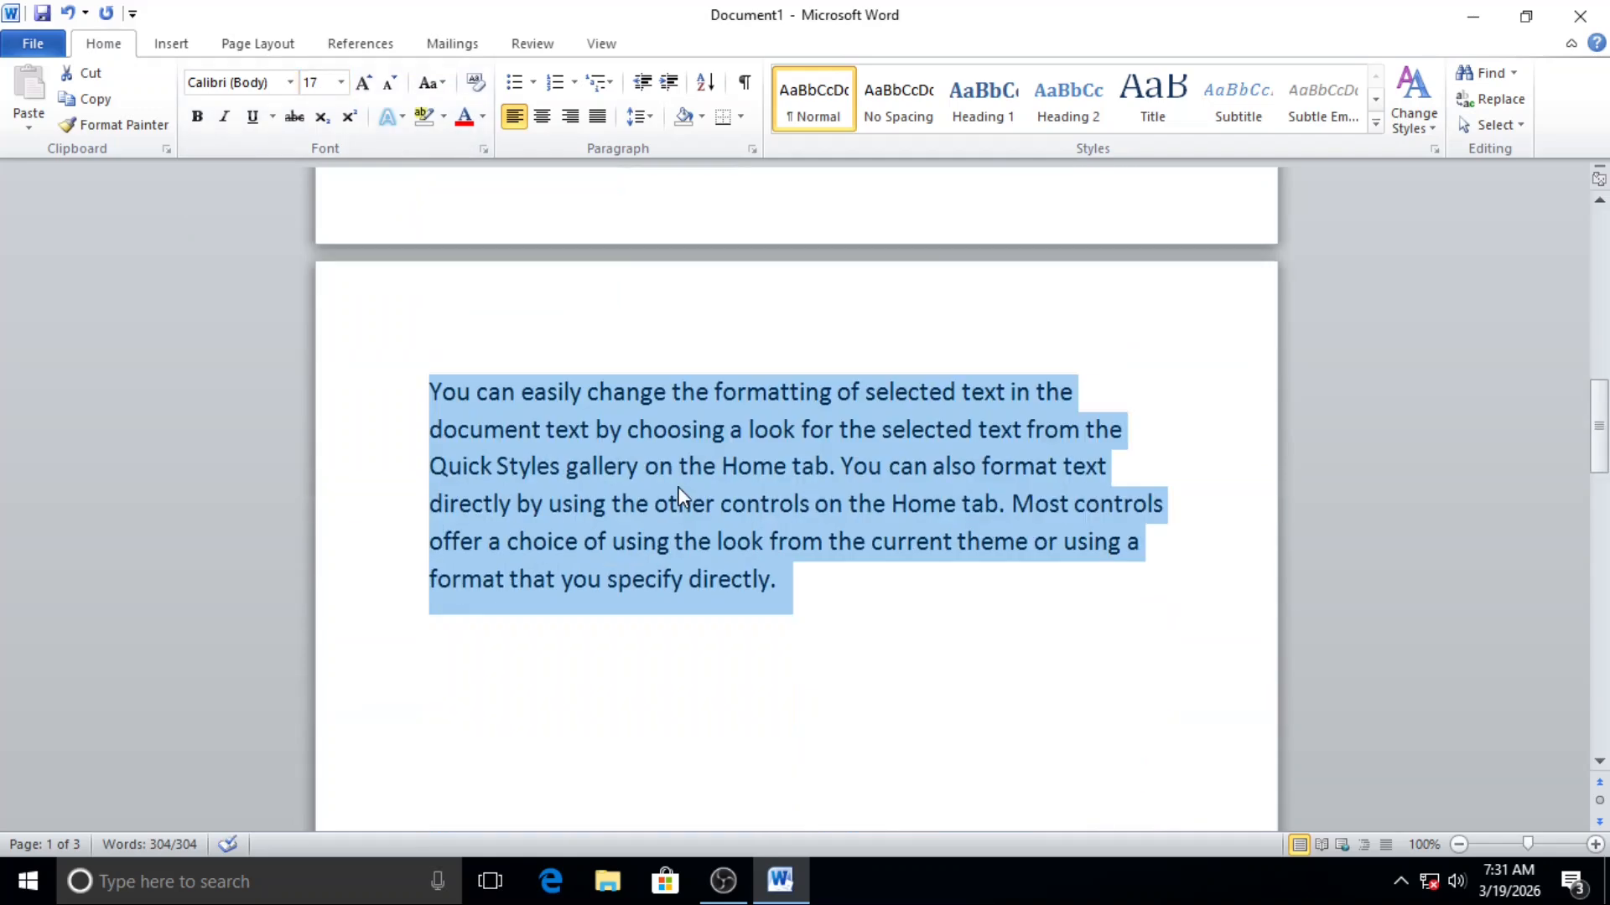
# Step: Reduce the font size of the word "format" in the last paragraph's third line to 16 points
pyautogui.click(895, 478)
pyautogui.scroll(6, 800, 514)
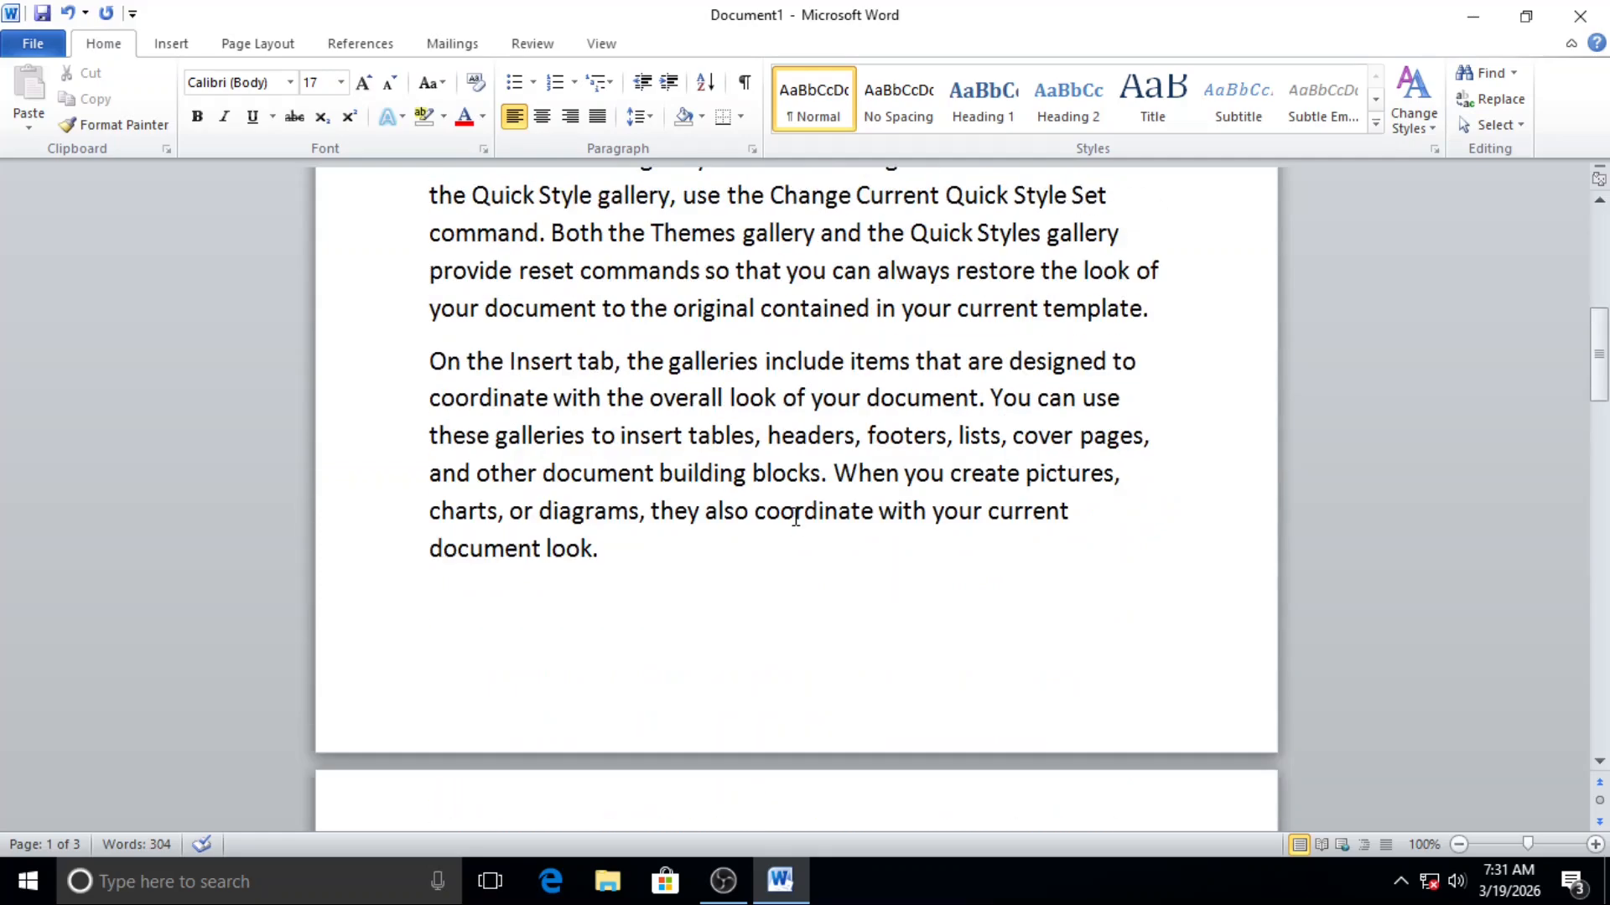
pyautogui.scroll(-10, 795, 515)
pyautogui.scroll(4, 795, 516)
pyautogui.scroll(-4, 794, 514)
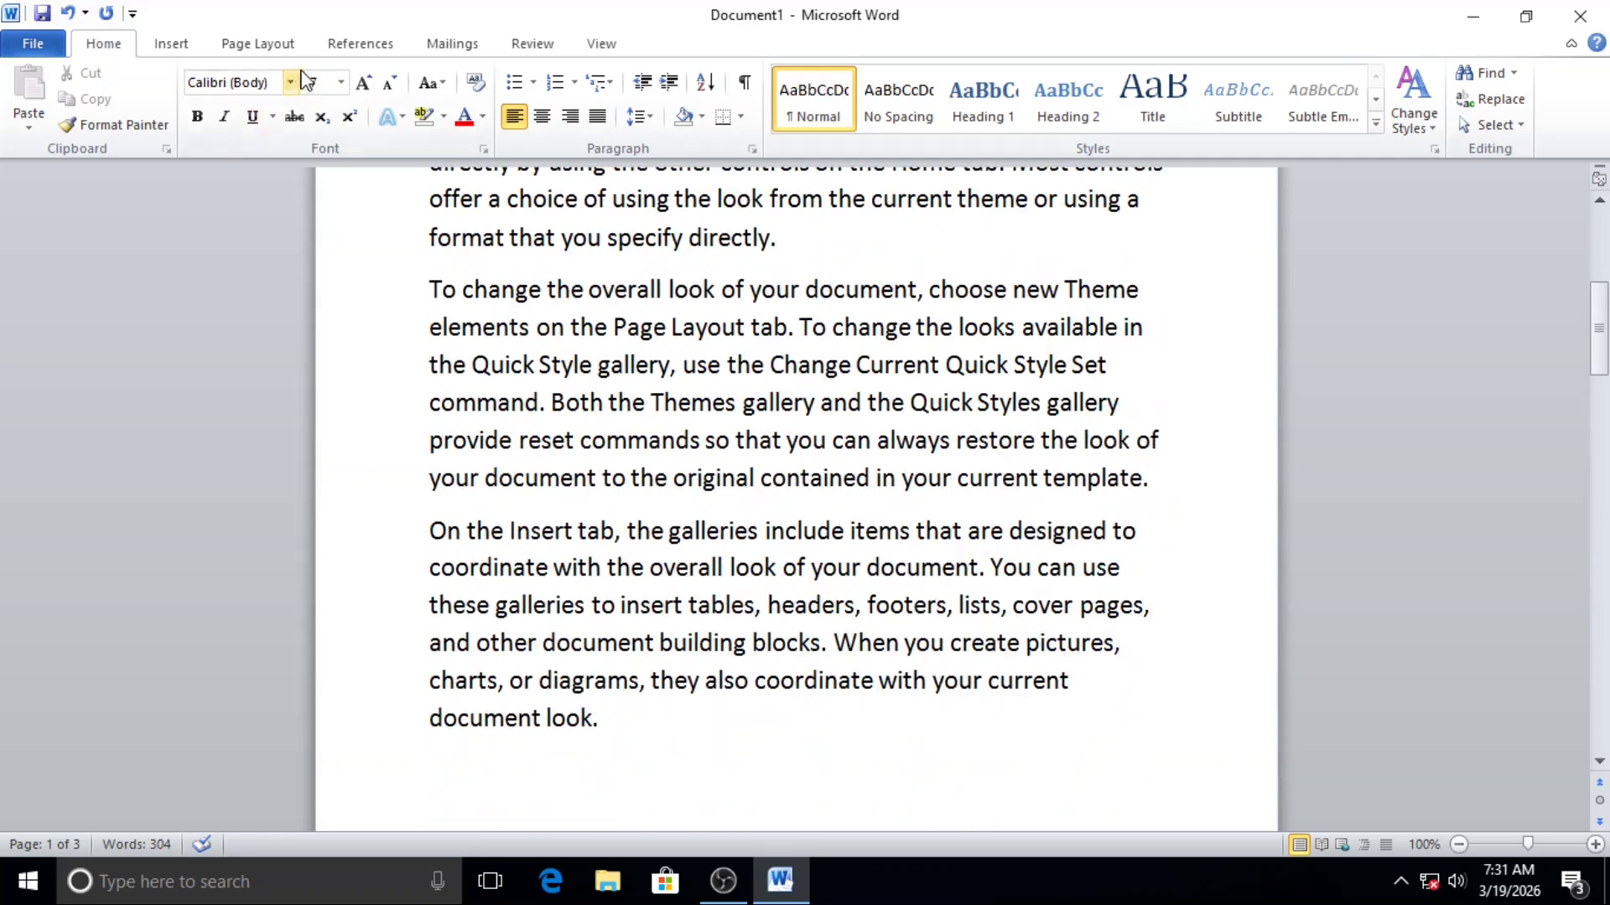
pyautogui.click(390, 87)
pyautogui.scroll(-3, 700, 470)
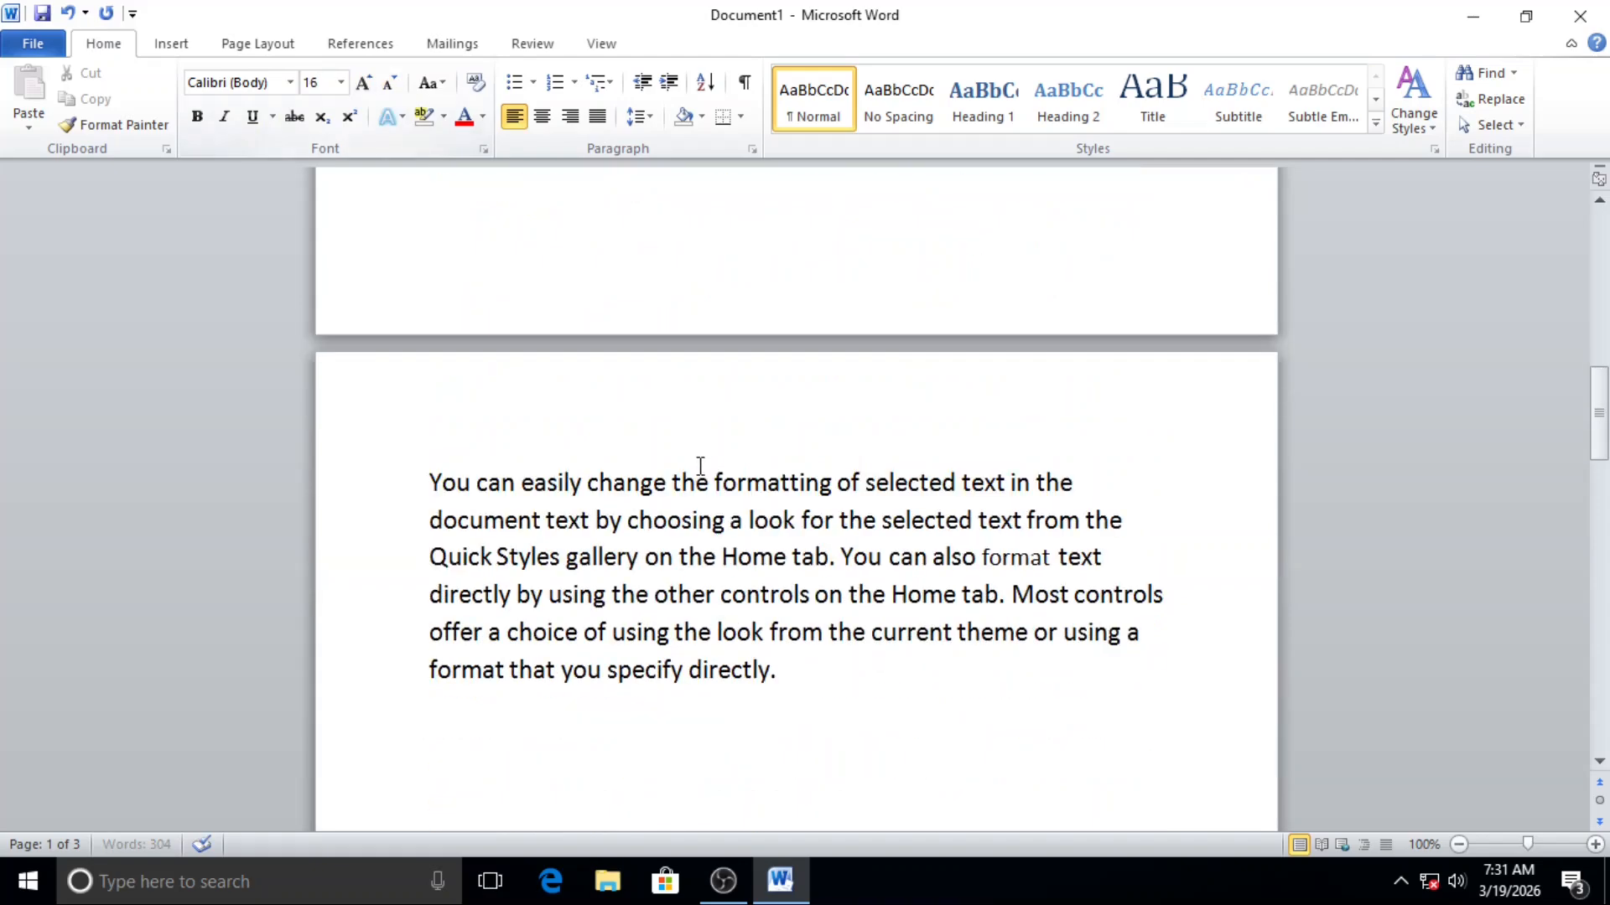
pyautogui.scroll(3, 741, 522)
pyautogui.scroll(2, 744, 525)
pyautogui.scroll(-3, 697, 509)
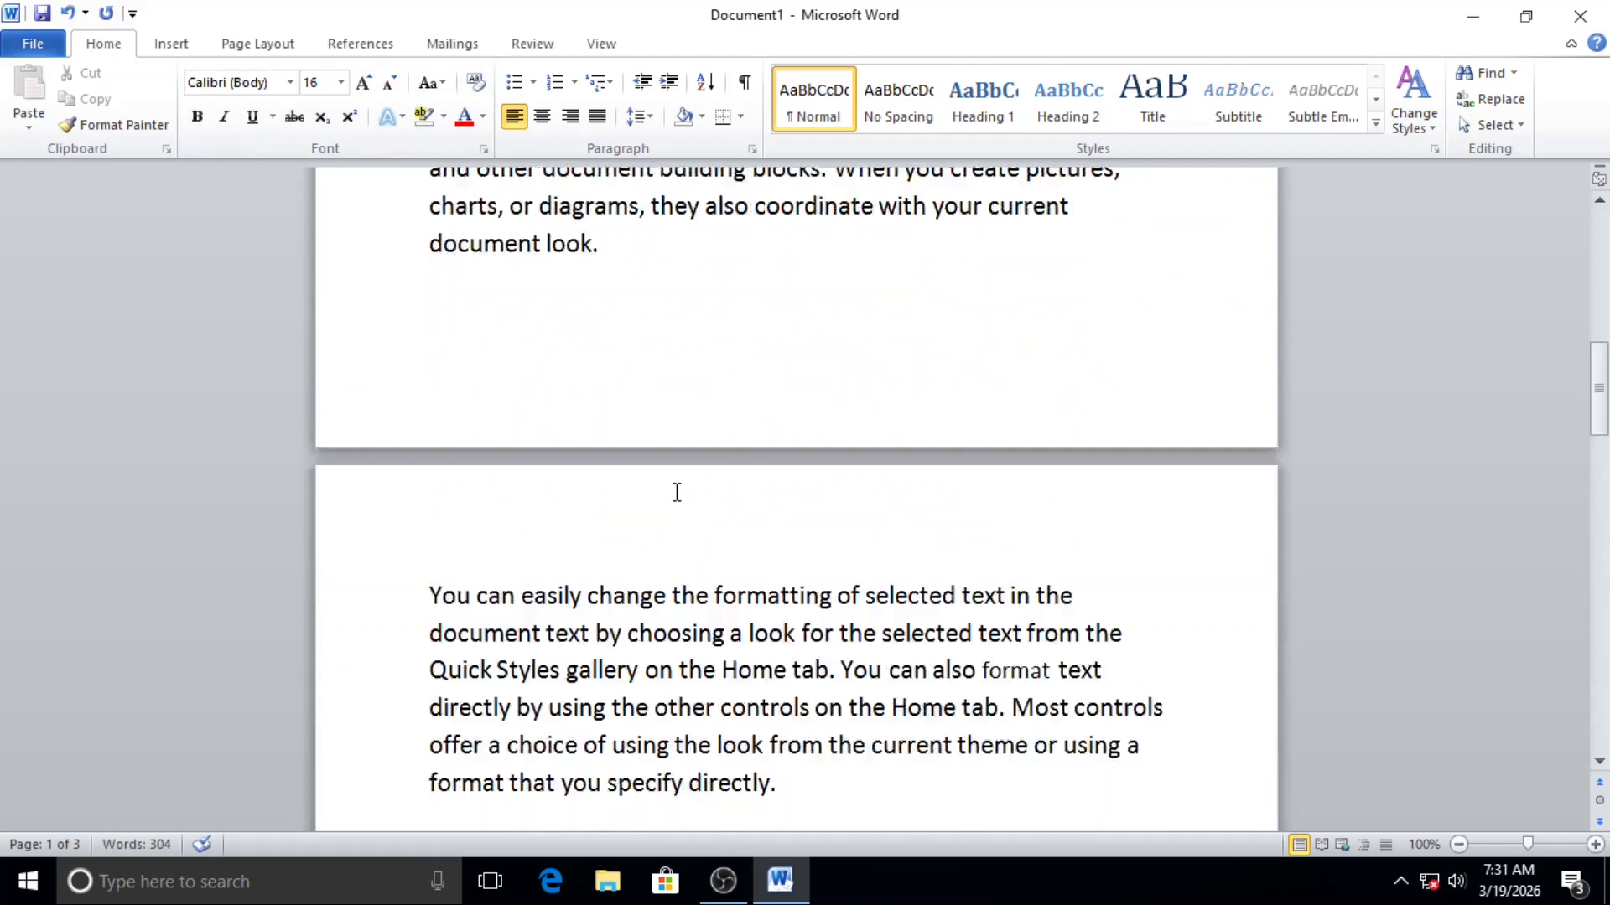
pyautogui.scroll(4, 675, 493)
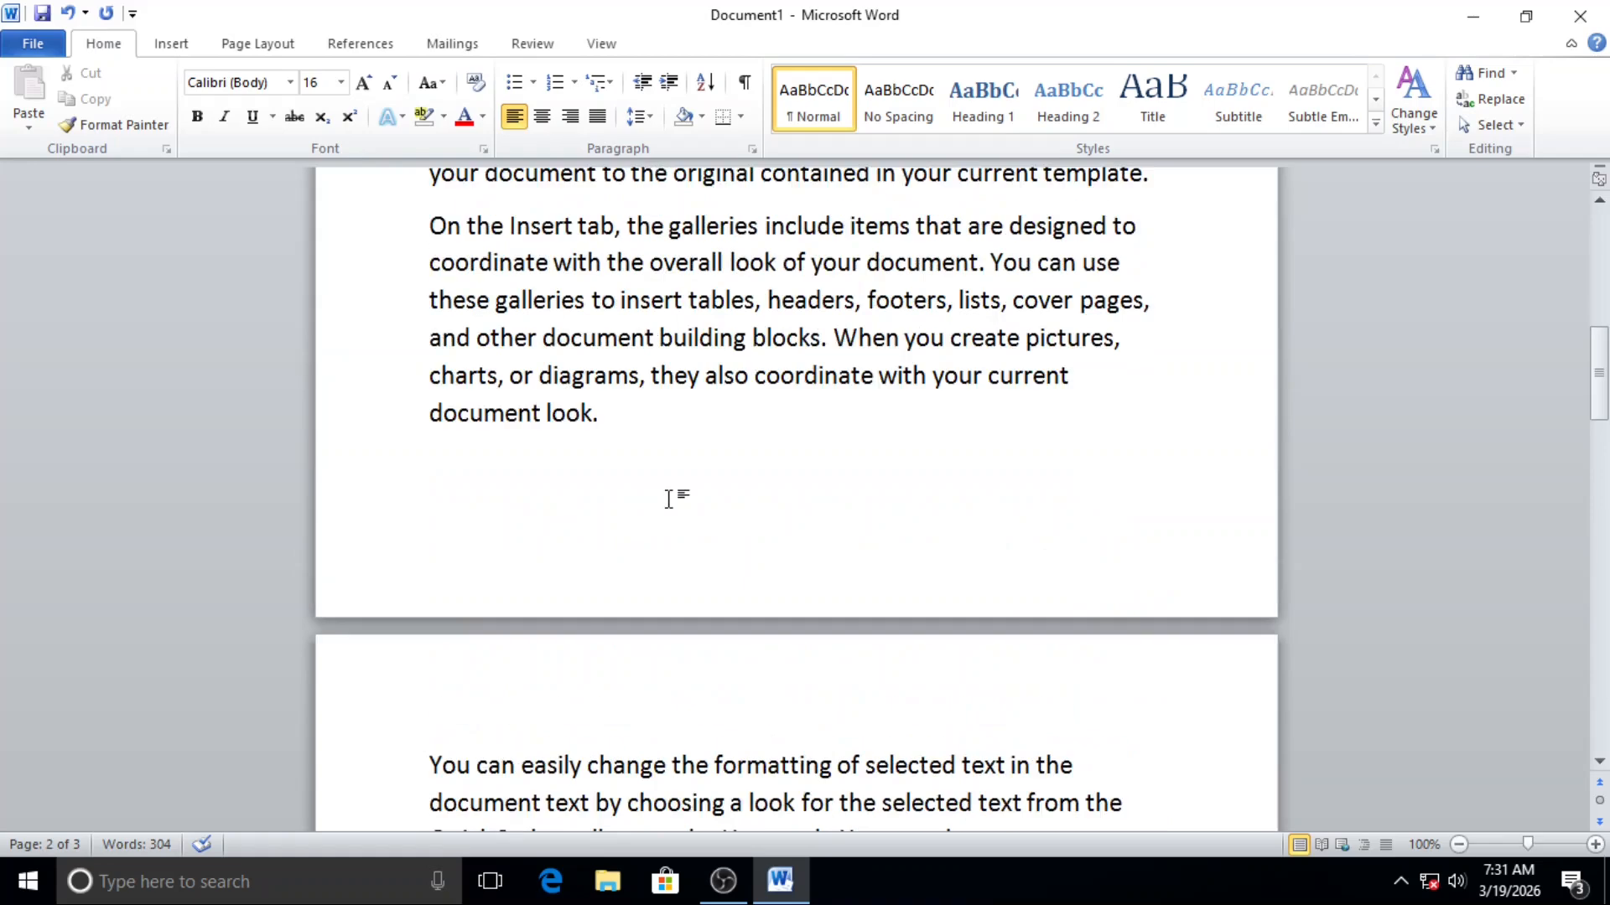
# Step: Select the whole document and shrink its font size by one increment, then check how the text flows across pages
pyautogui.moveTo(432, 451); pyautogui.dragTo(668, 661)
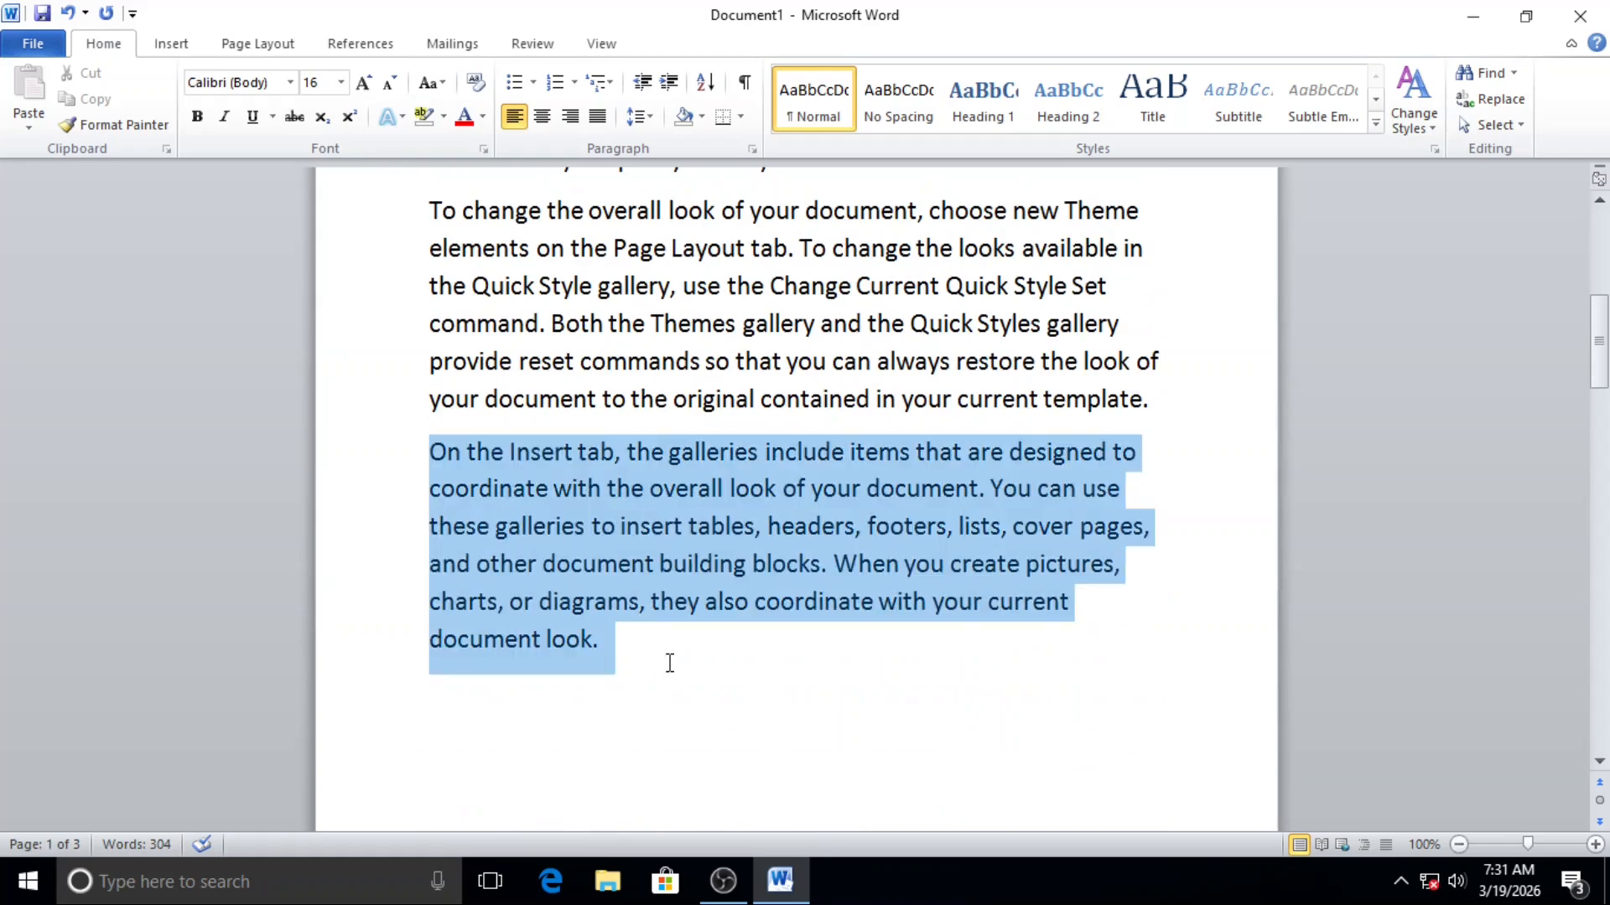
pyautogui.scroll(-3, 684, 681)
pyautogui.scroll(2, 694, 684)
pyautogui.scroll(1, 694, 684)
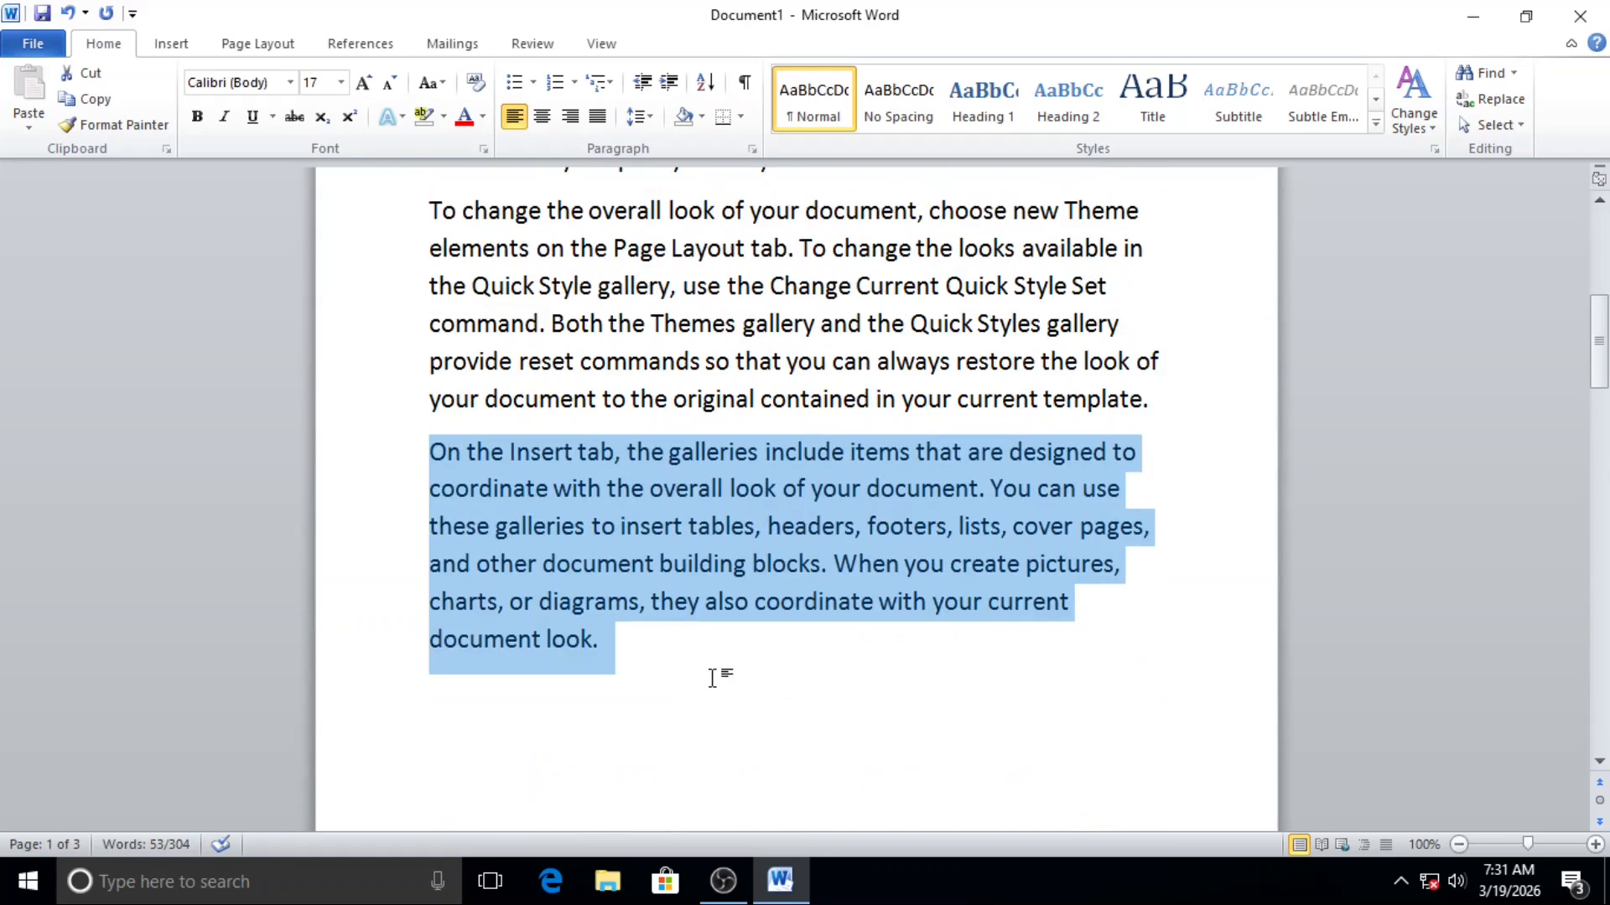
pyautogui.hotkey('ctrl', 'a')
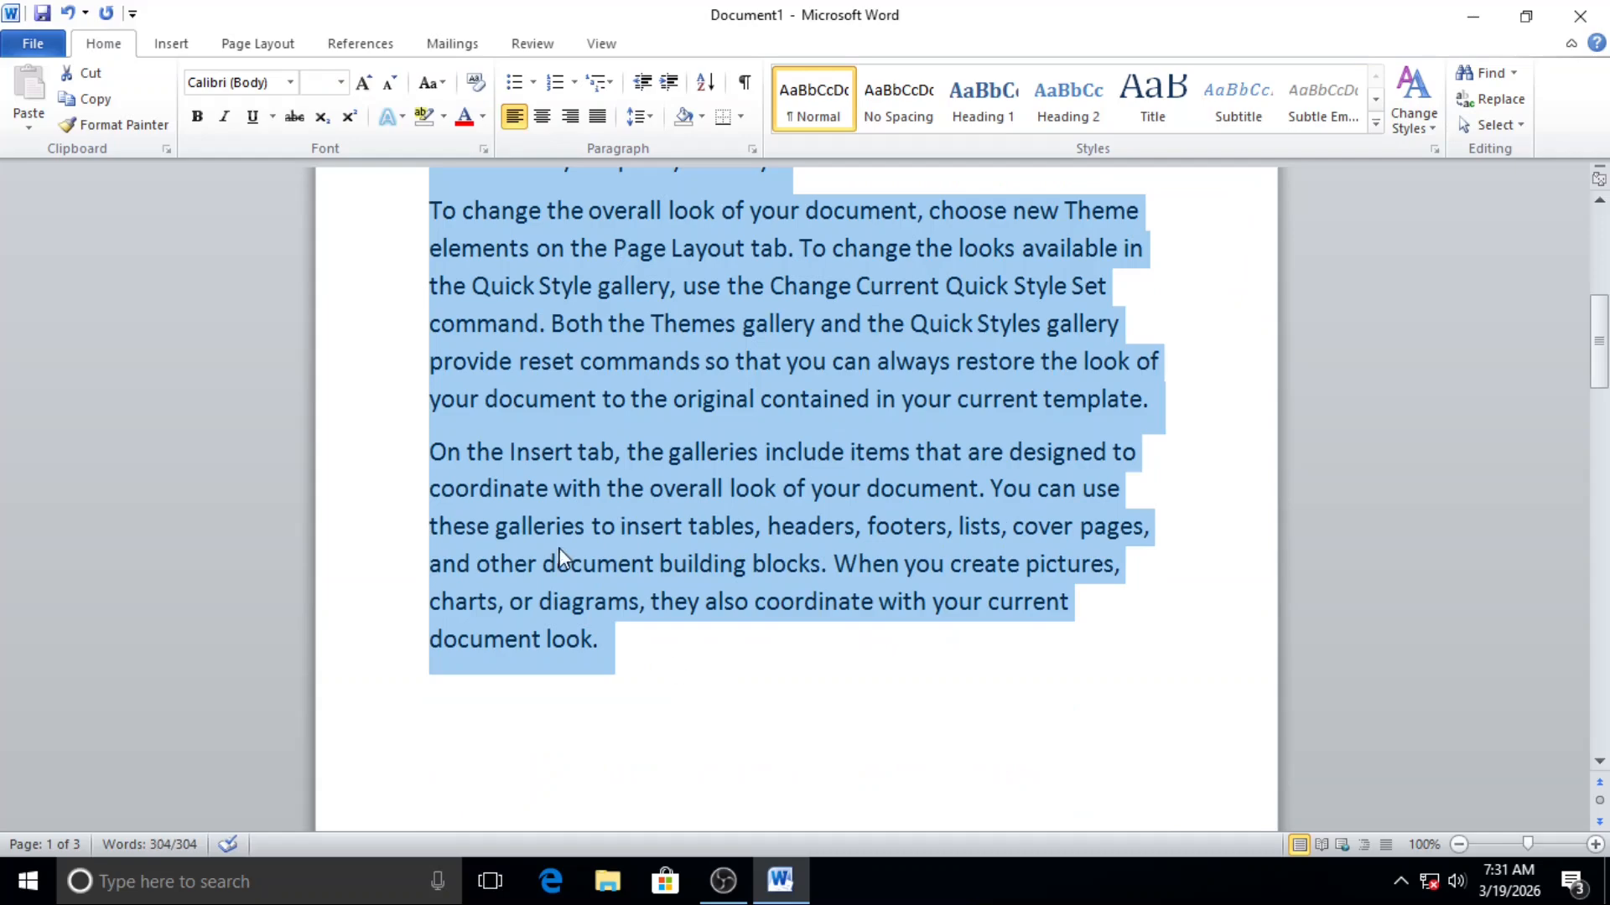
pyautogui.click(395, 83)
pyautogui.scroll(3, 928, 596)
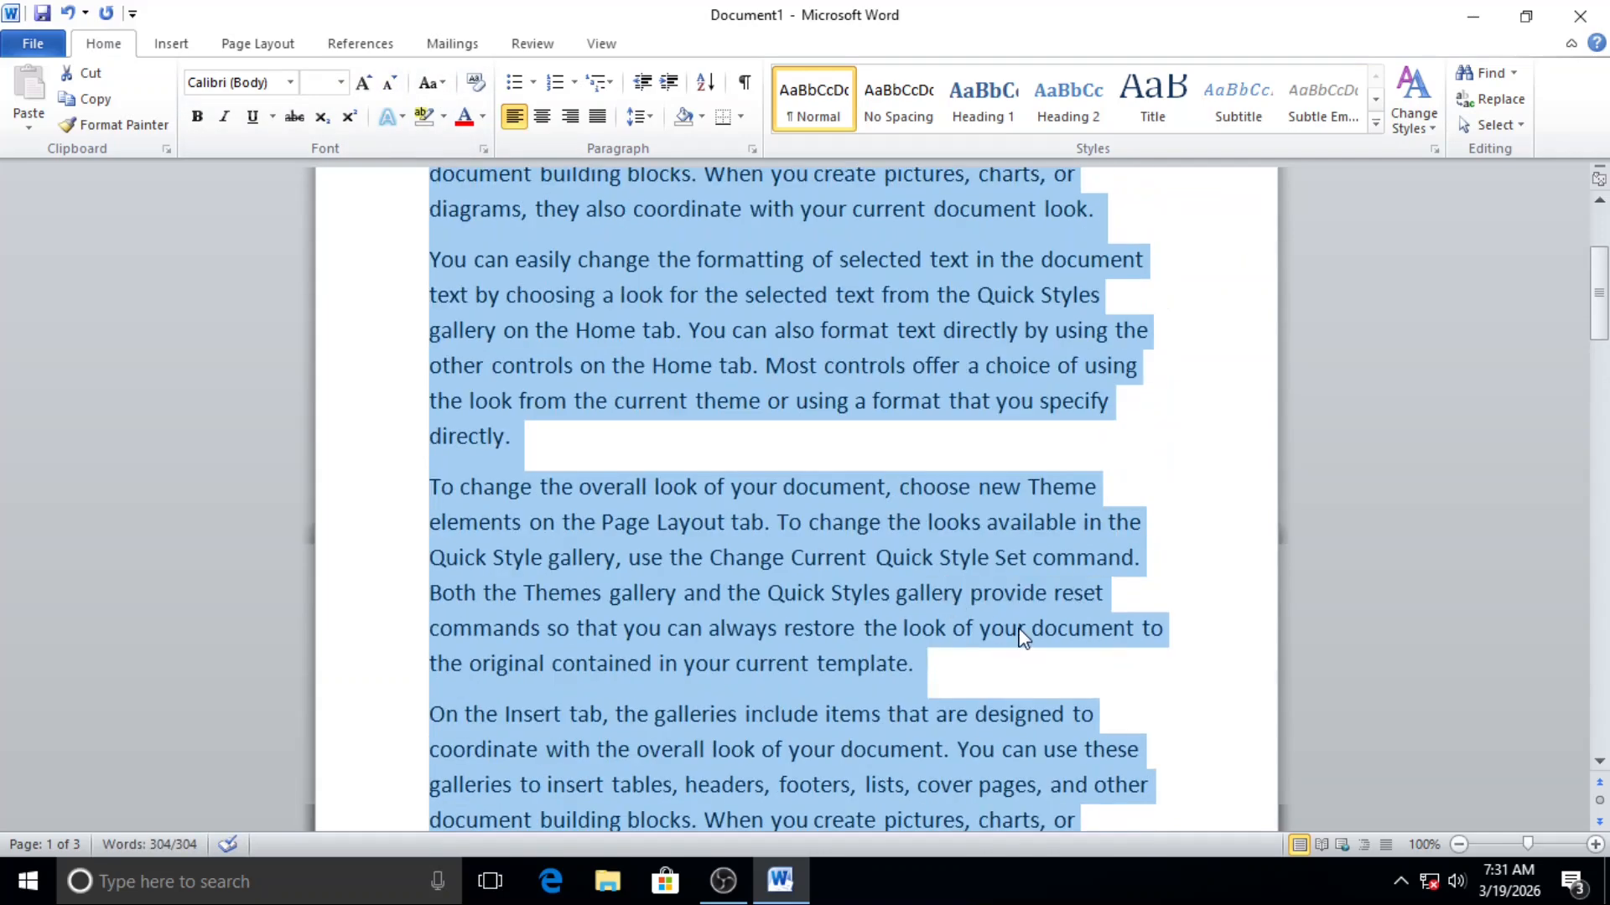
pyautogui.click(1019, 628)
pyautogui.scroll(-1, 707, 557)
pyautogui.scroll(3, 625, 564)
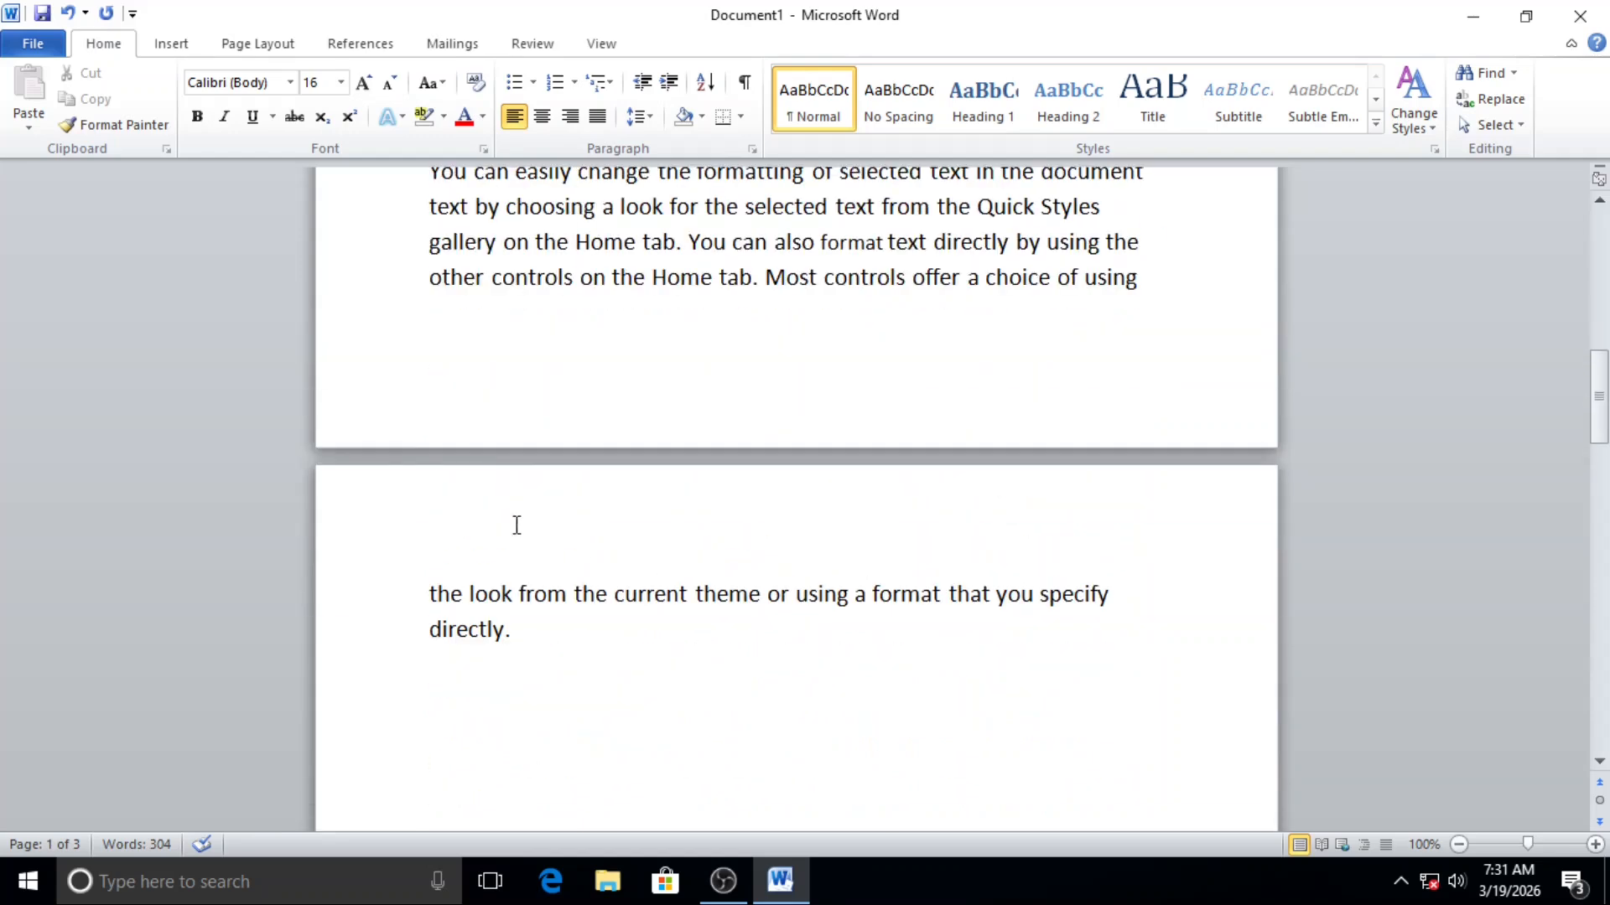
# Step: Highlight the last paragraph's lines on the first page and its overflow lines on the following page to examine the split
pyautogui.moveTo(425, 391); pyautogui.dragTo(1154, 511)
pyautogui.scroll(-2, 572, 566)
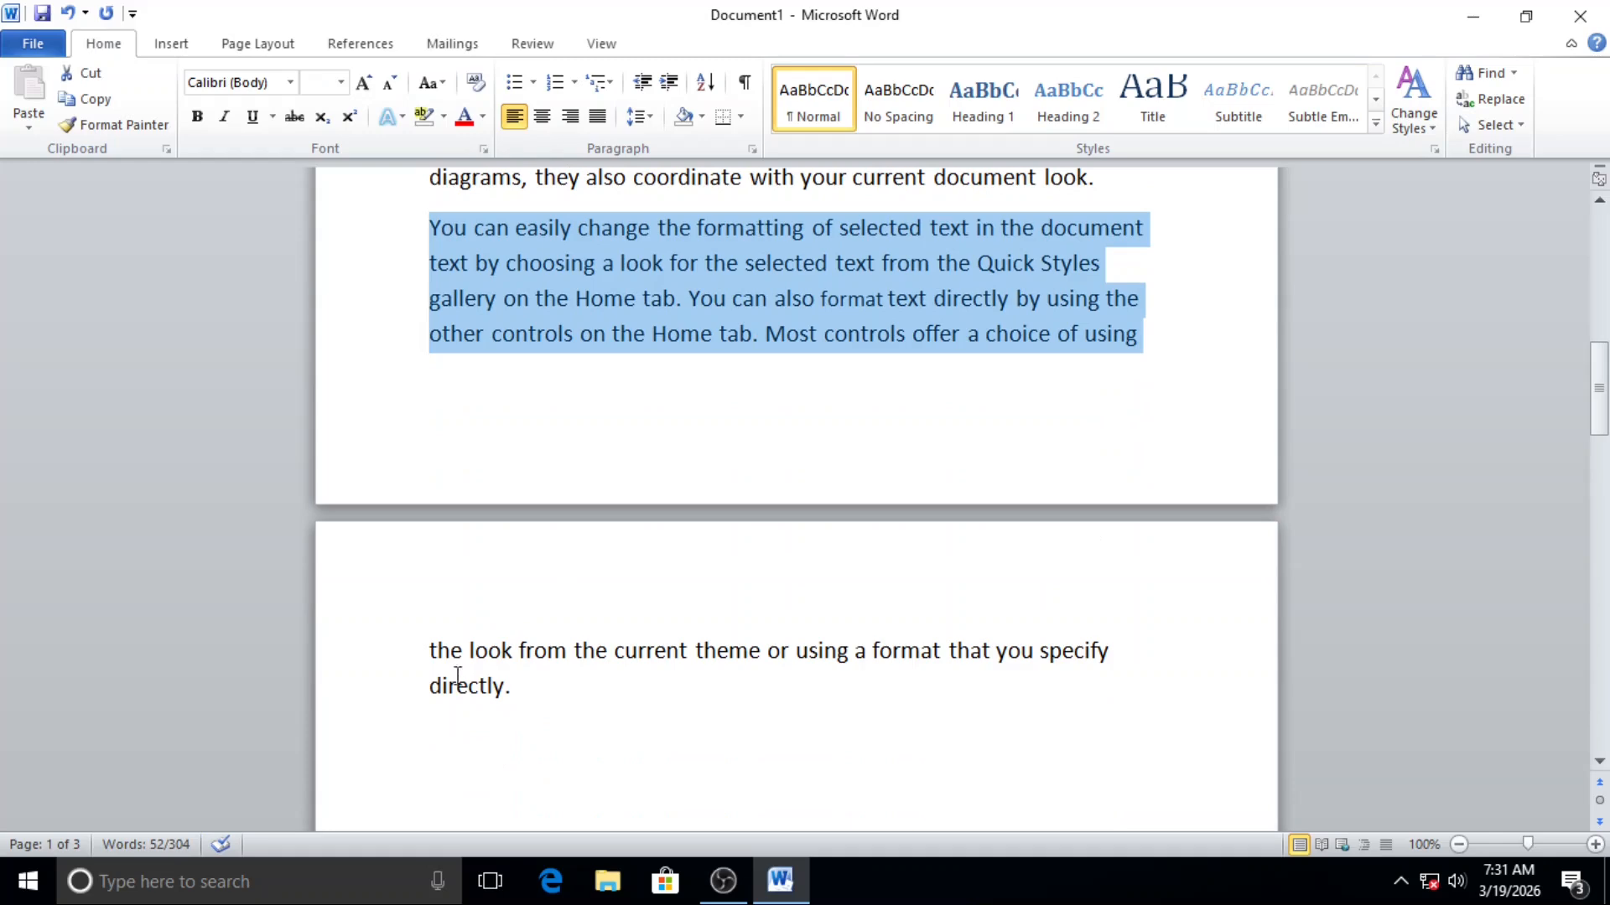
pyautogui.moveTo(426, 648); pyautogui.dragTo(696, 715)
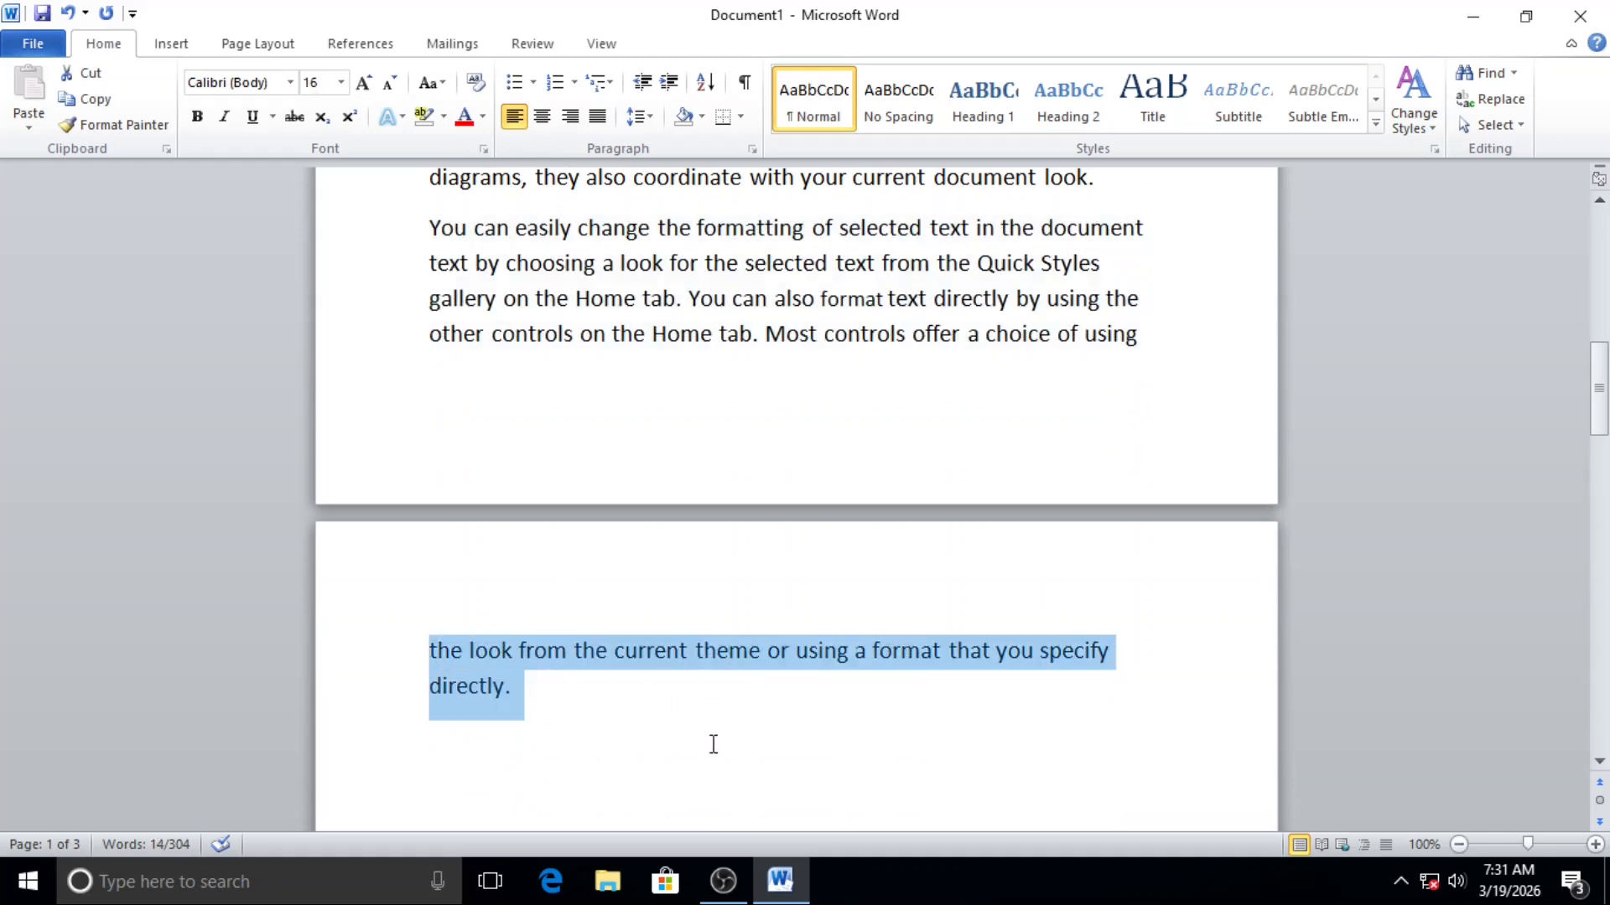
pyautogui.click(712, 740)
pyautogui.scroll(1, 549, 603)
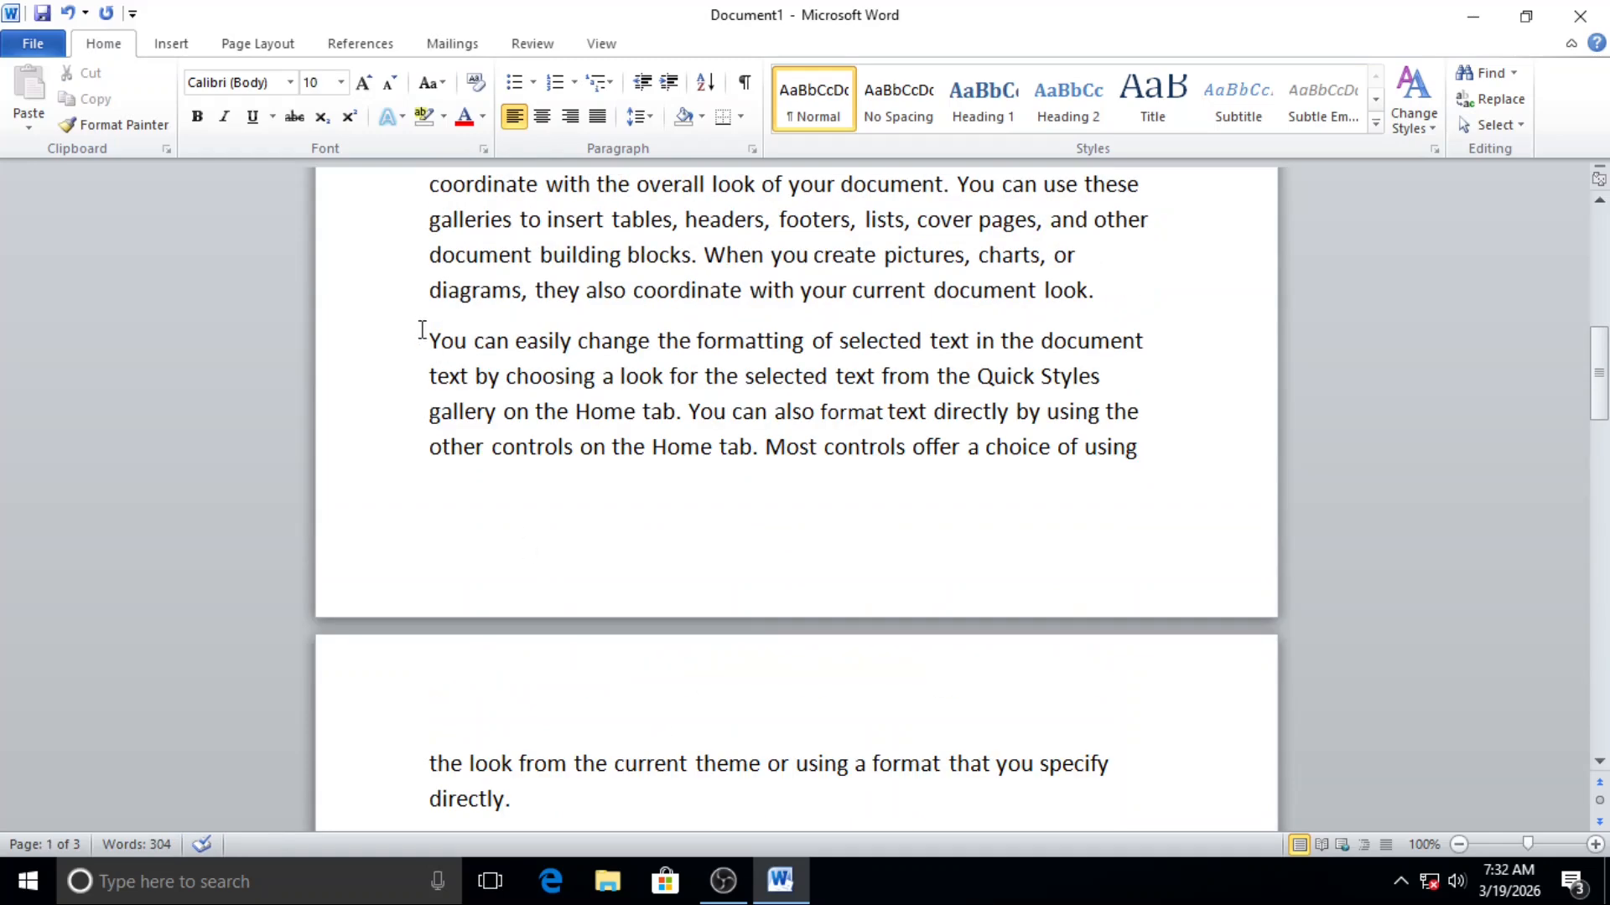
pyautogui.moveTo(422, 330); pyautogui.dragTo(1153, 460)
pyautogui.scroll(-2, 597, 611)
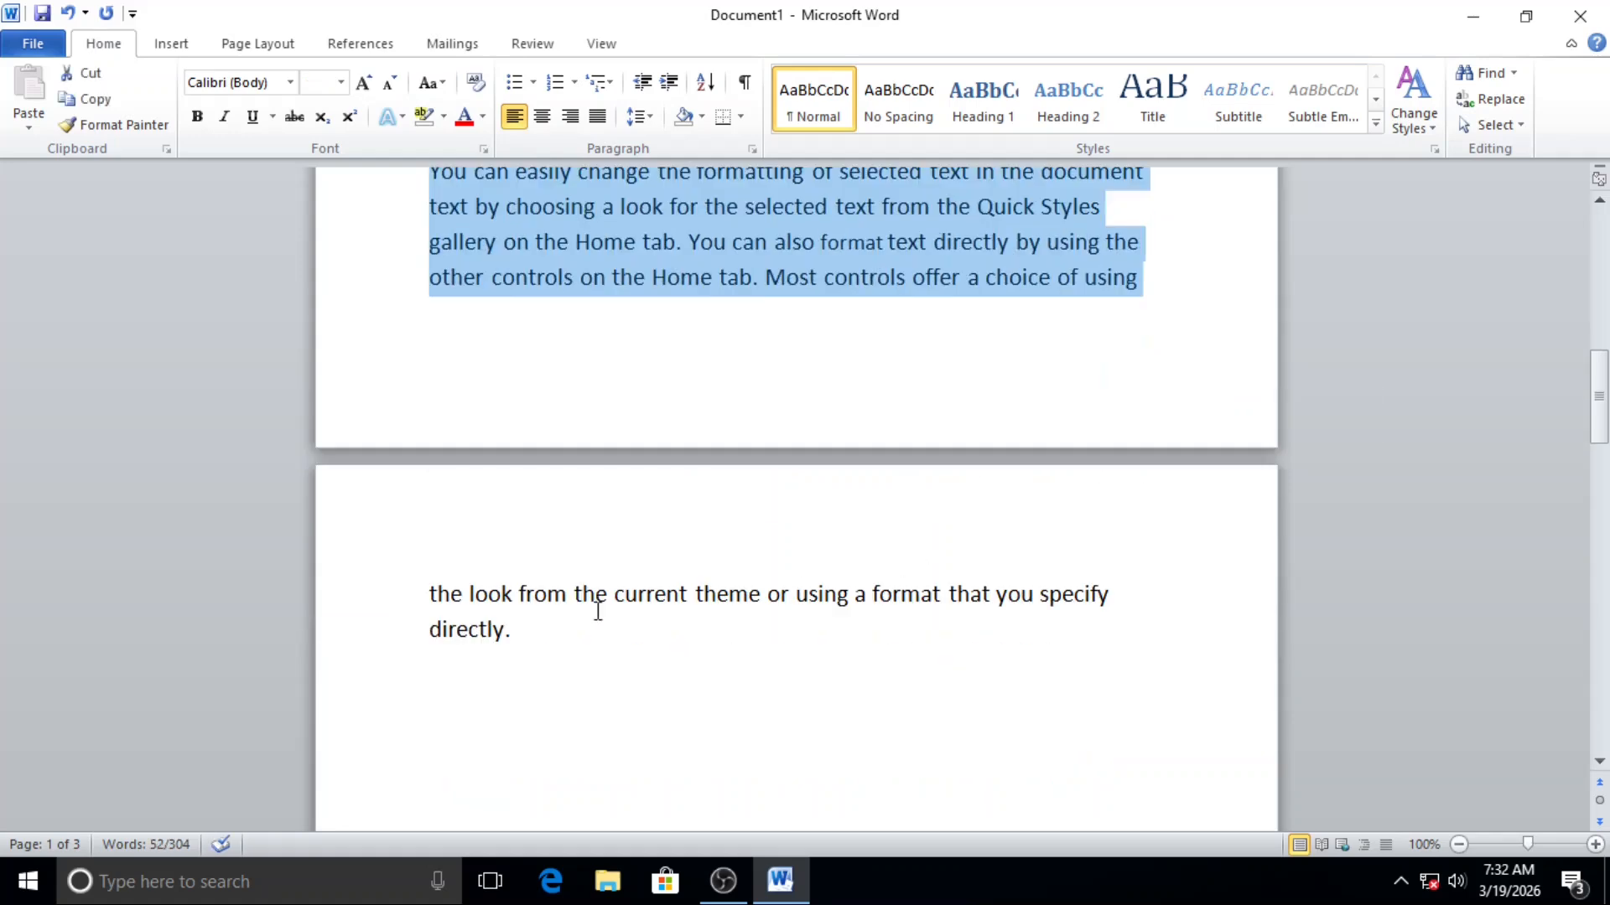
# Step: Insert a page break before the last paragraph and check how the text is divided between the pages
pyautogui.click(546, 621)
pyautogui.scroll(1, 482, 476)
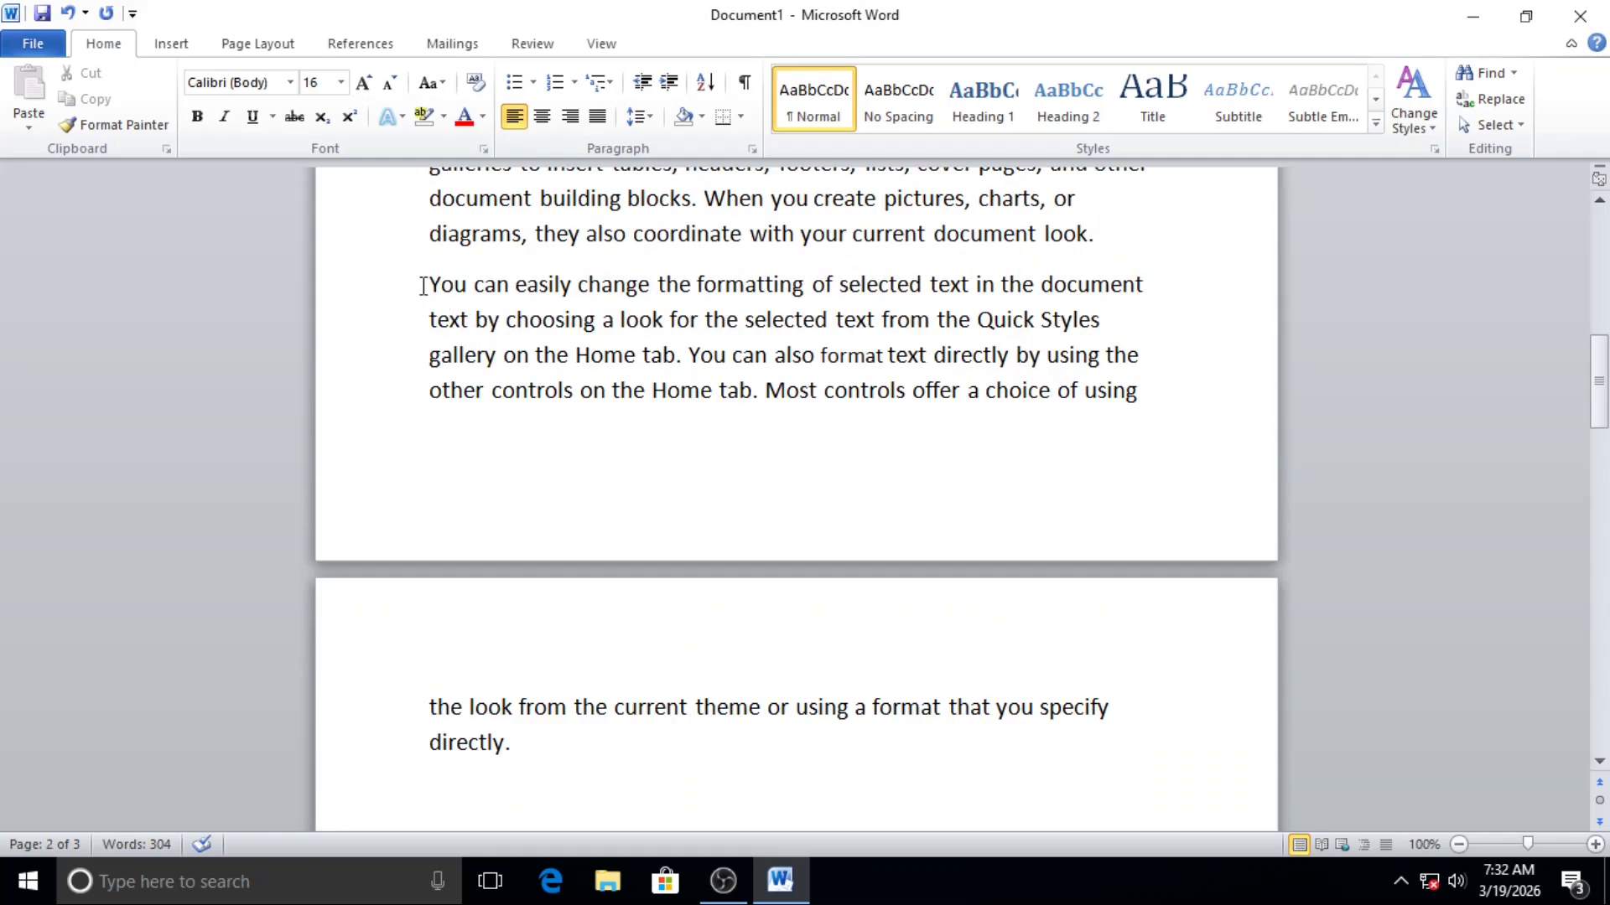
pyautogui.click(171, 52)
pyautogui.click(122, 104)
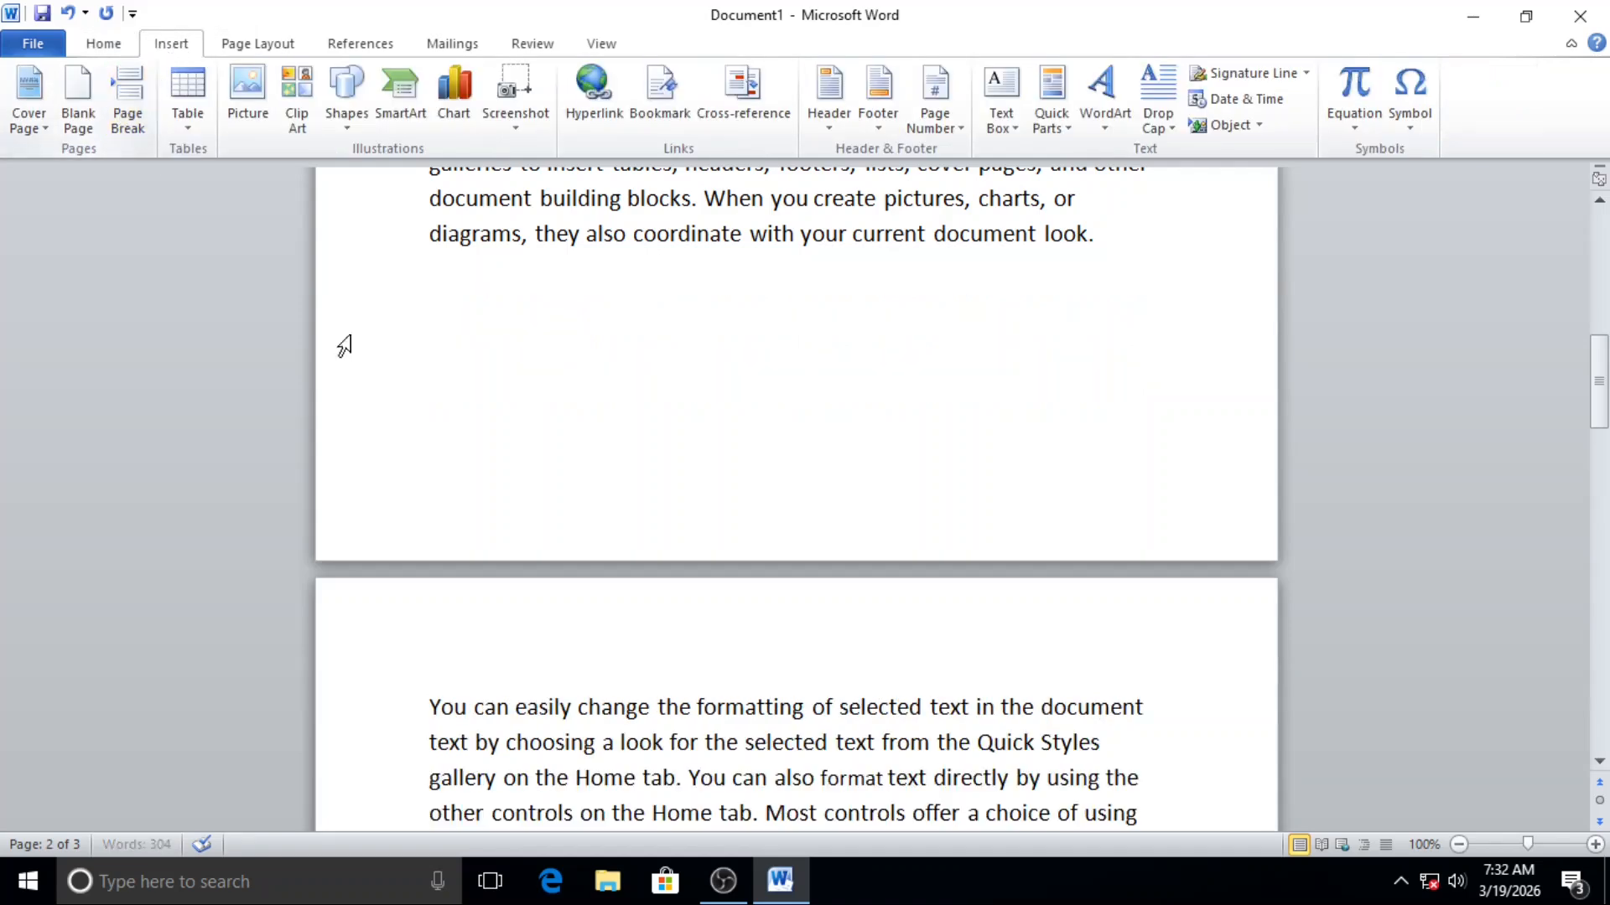
pyautogui.scroll(-2, 341, 349)
pyautogui.scroll(2, 599, 645)
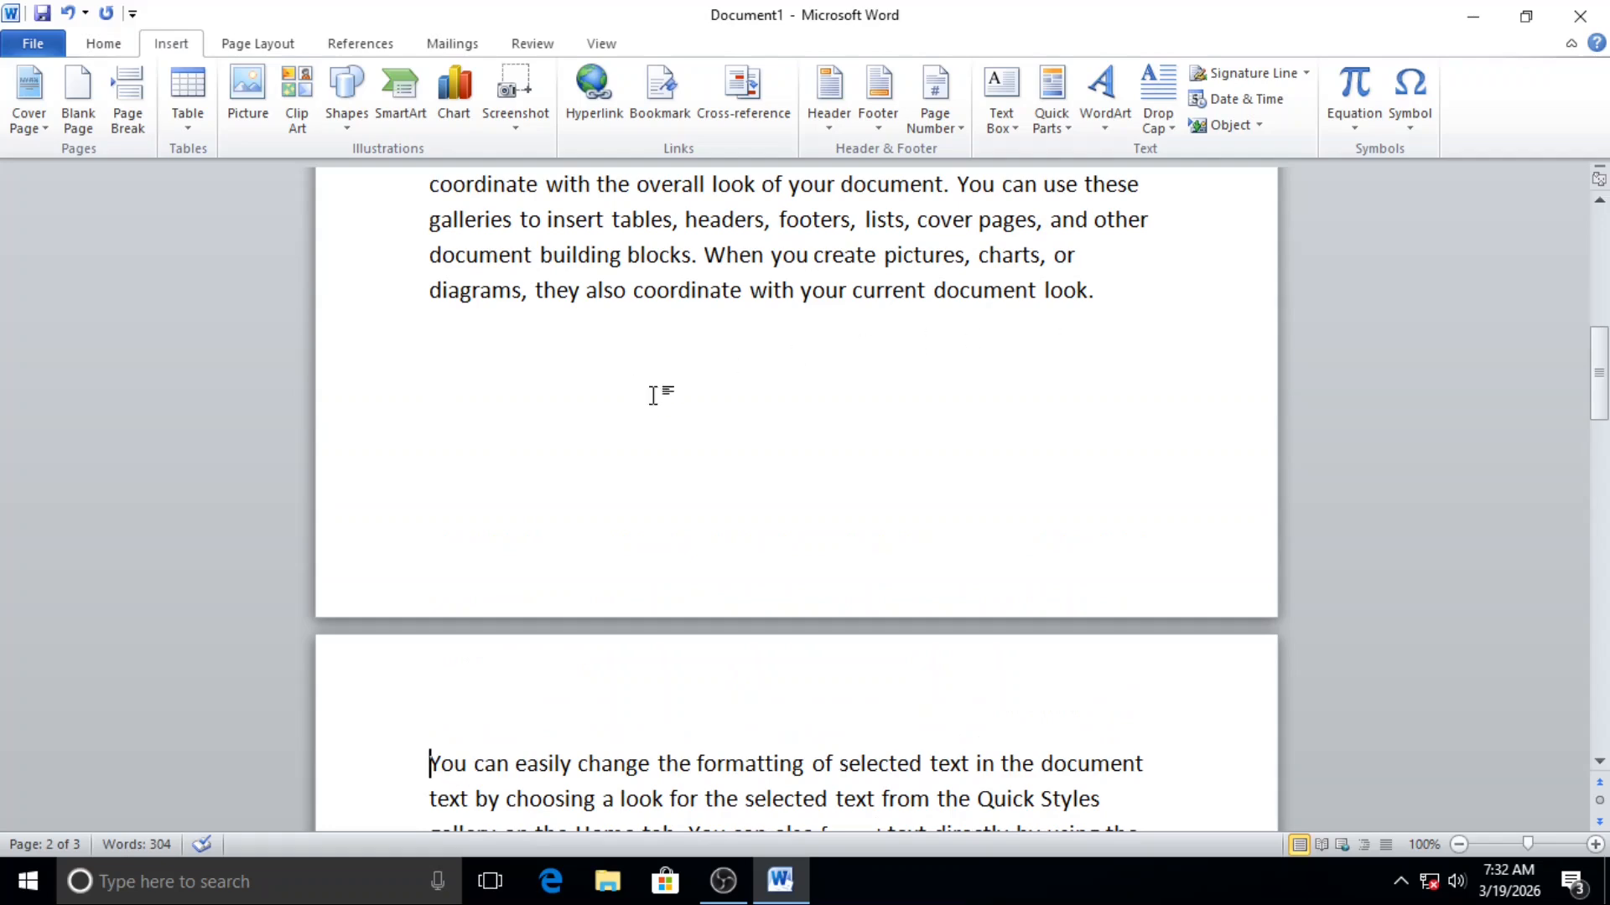
pyautogui.scroll(-1, 827, 507)
pyautogui.scroll(-1, 649, 624)
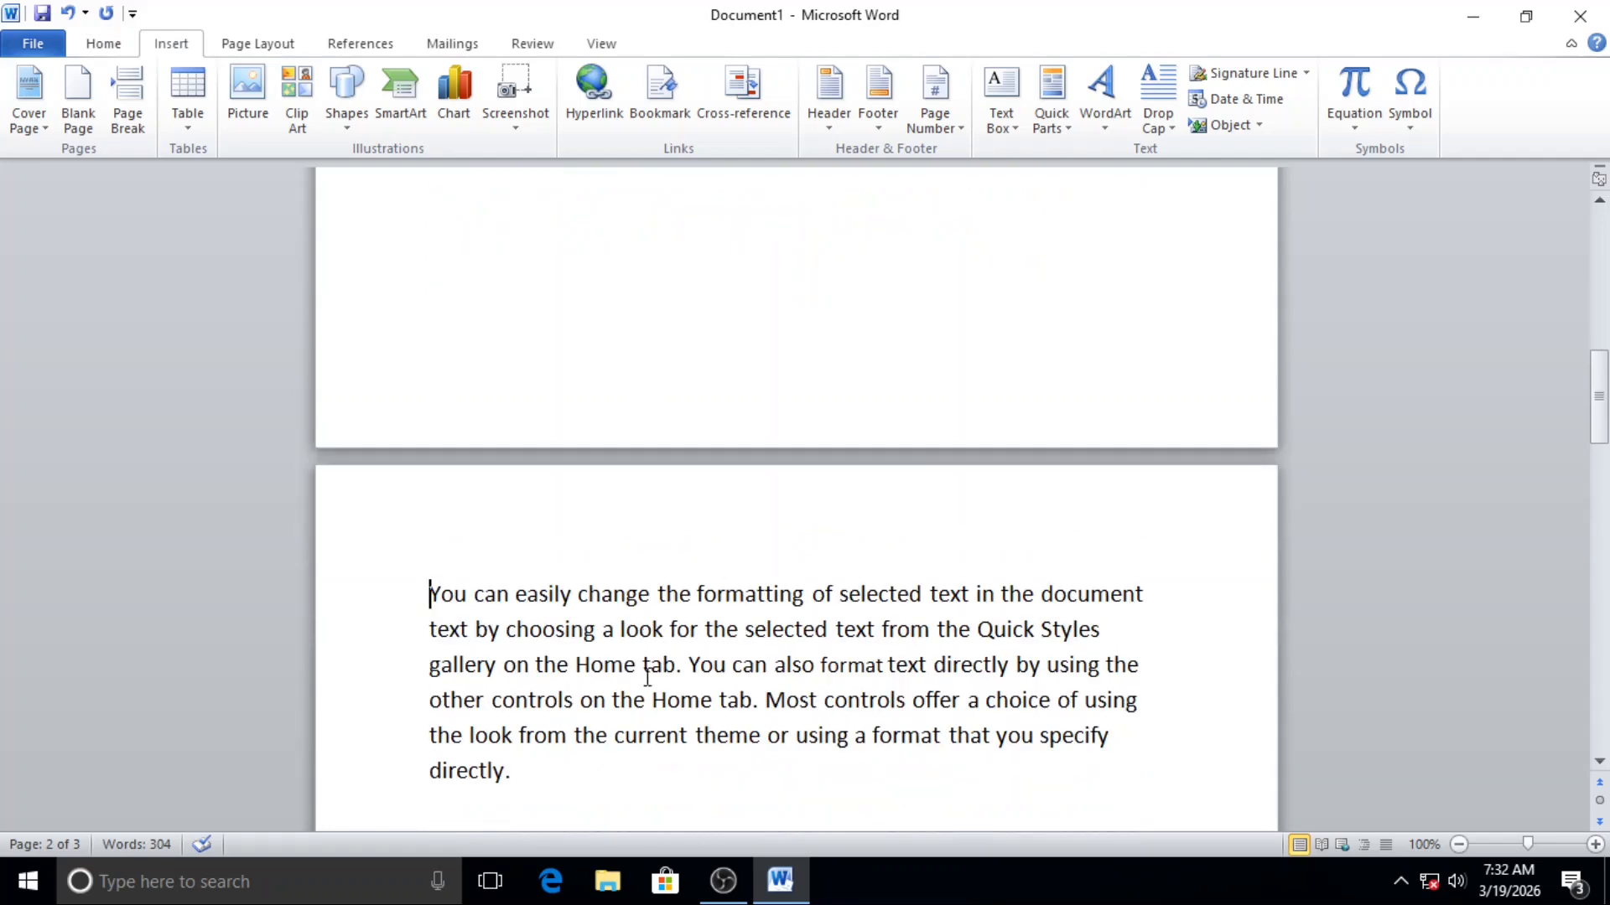
pyautogui.scroll(12, 593, 726)
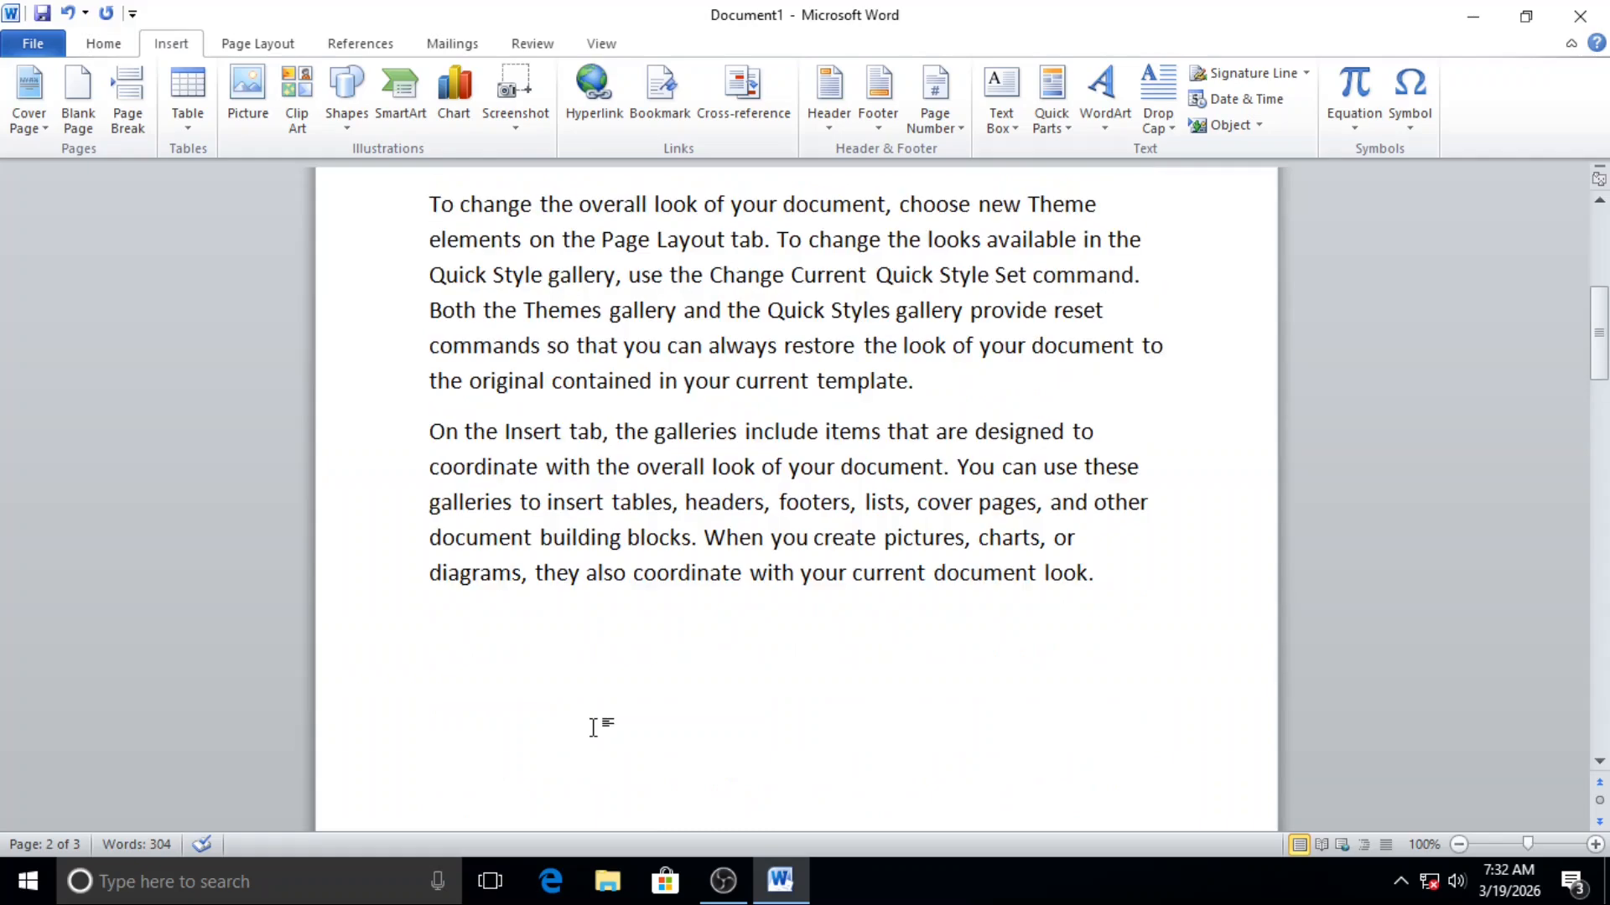
pyautogui.scroll(-5, 596, 726)
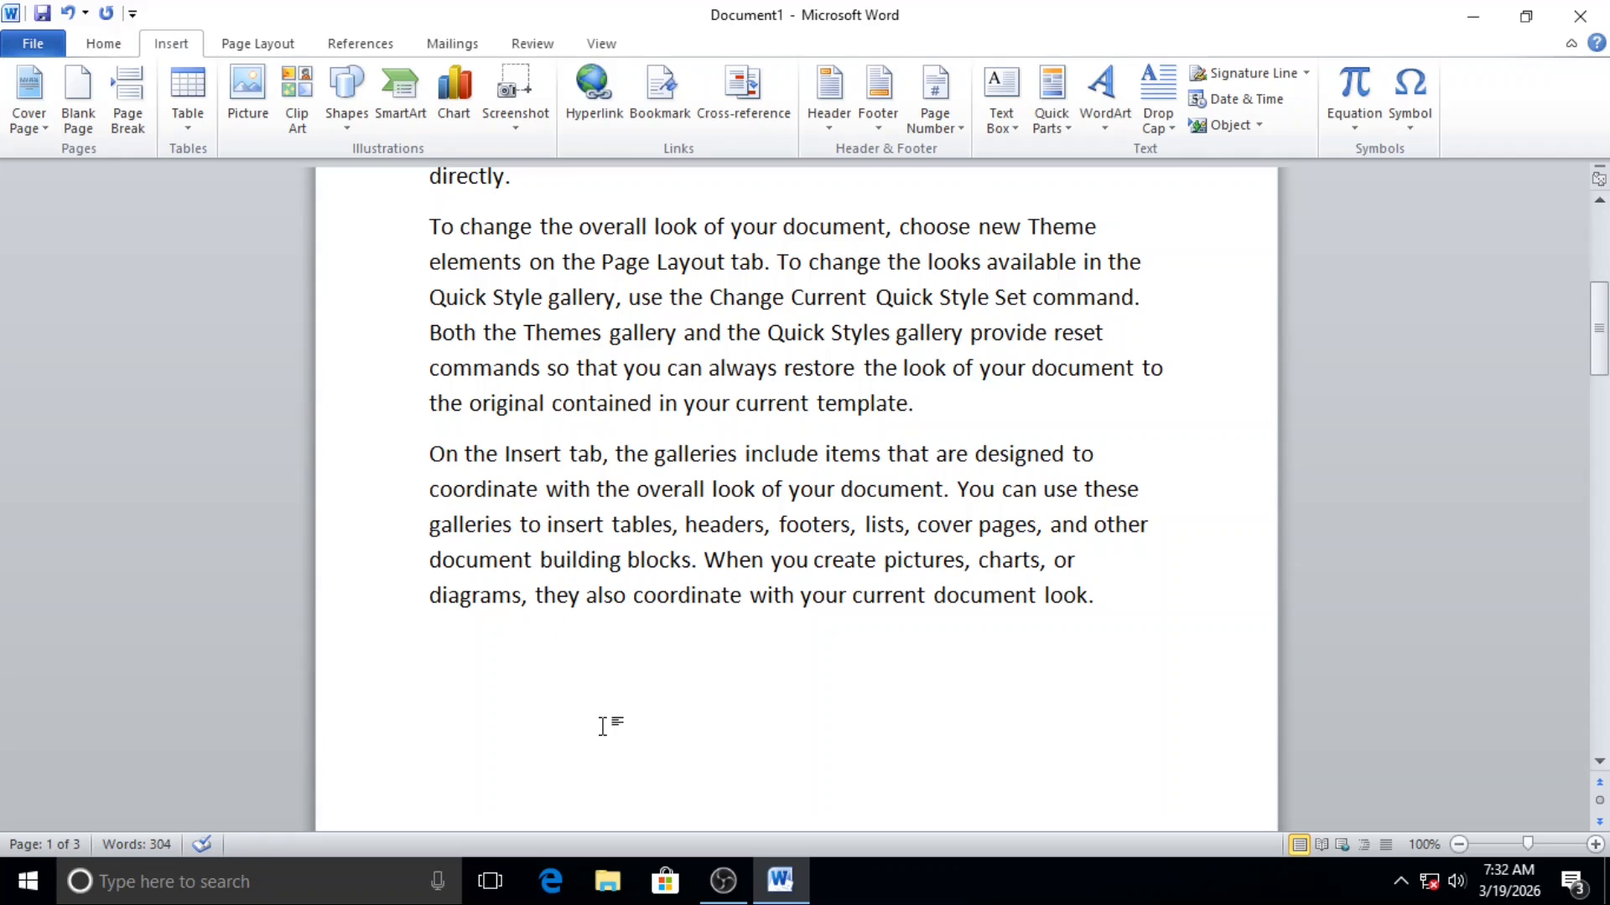
# Step: Undo the page break before the last paragraph and review the text across the pages
pyautogui.hotkey('ctrl', 'z')
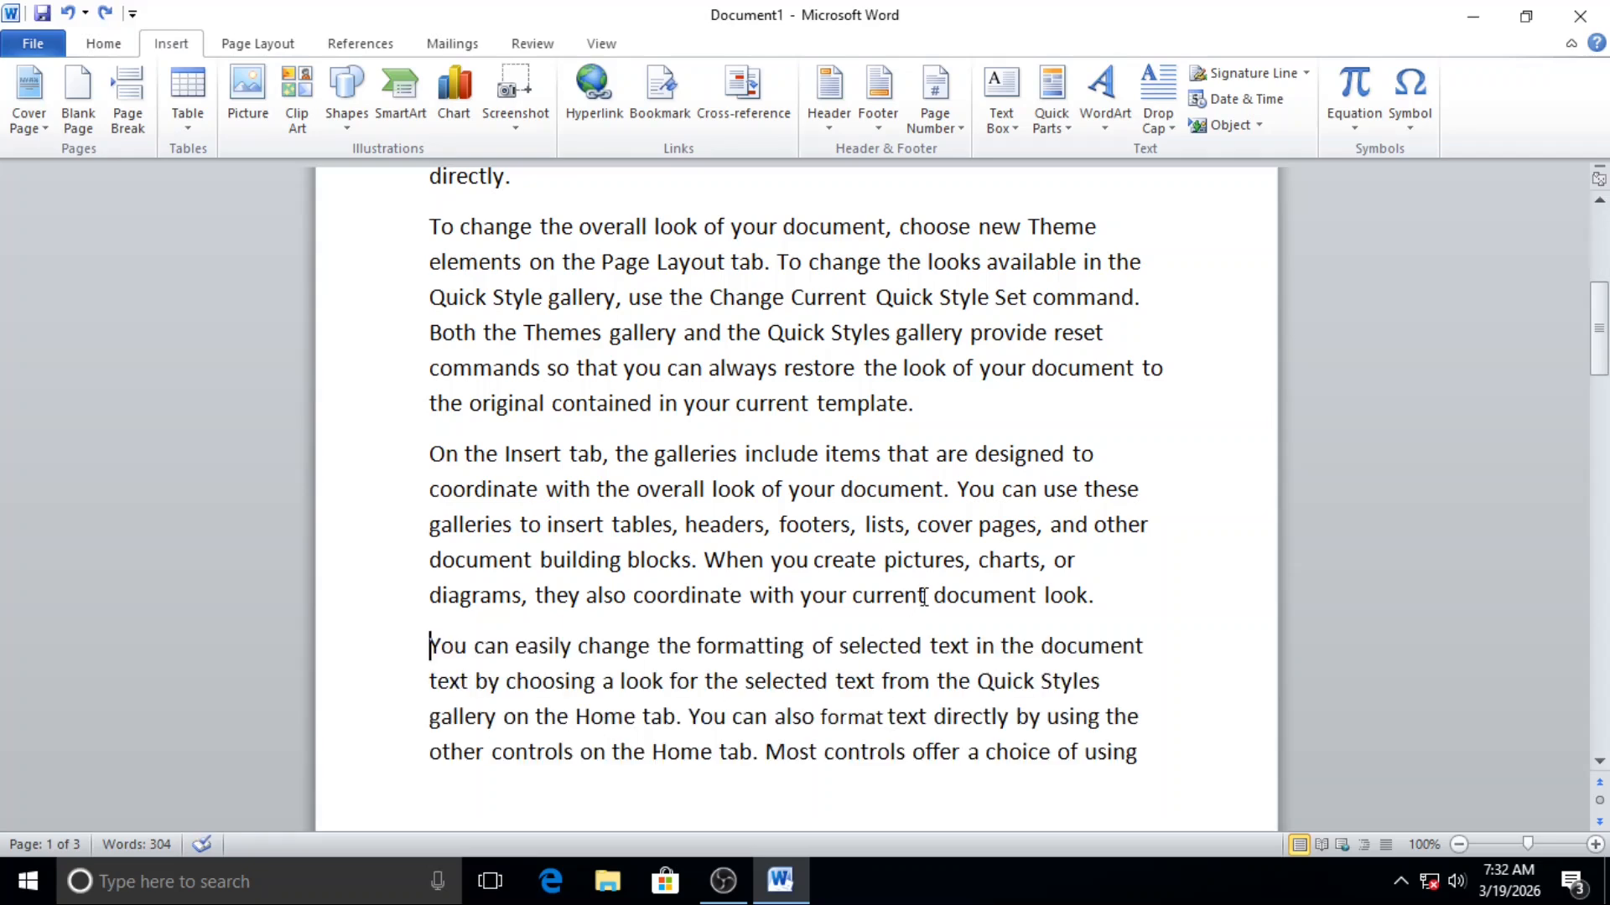
pyautogui.scroll(-1, 923, 597)
pyautogui.scroll(5, 918, 593)
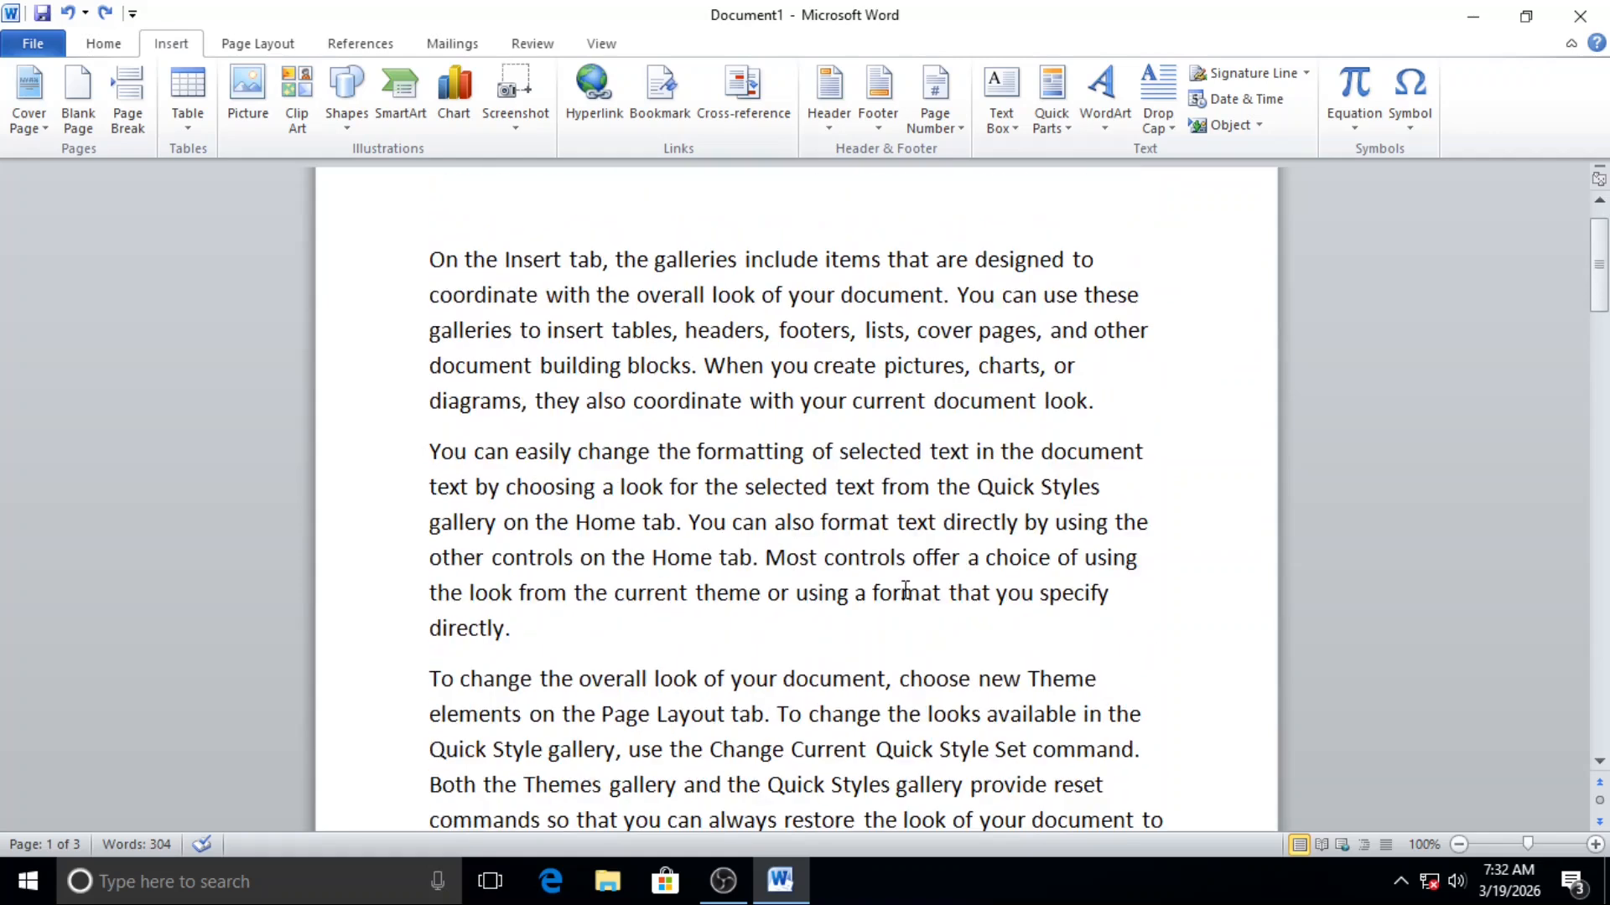
pyautogui.scroll(1, 904, 591)
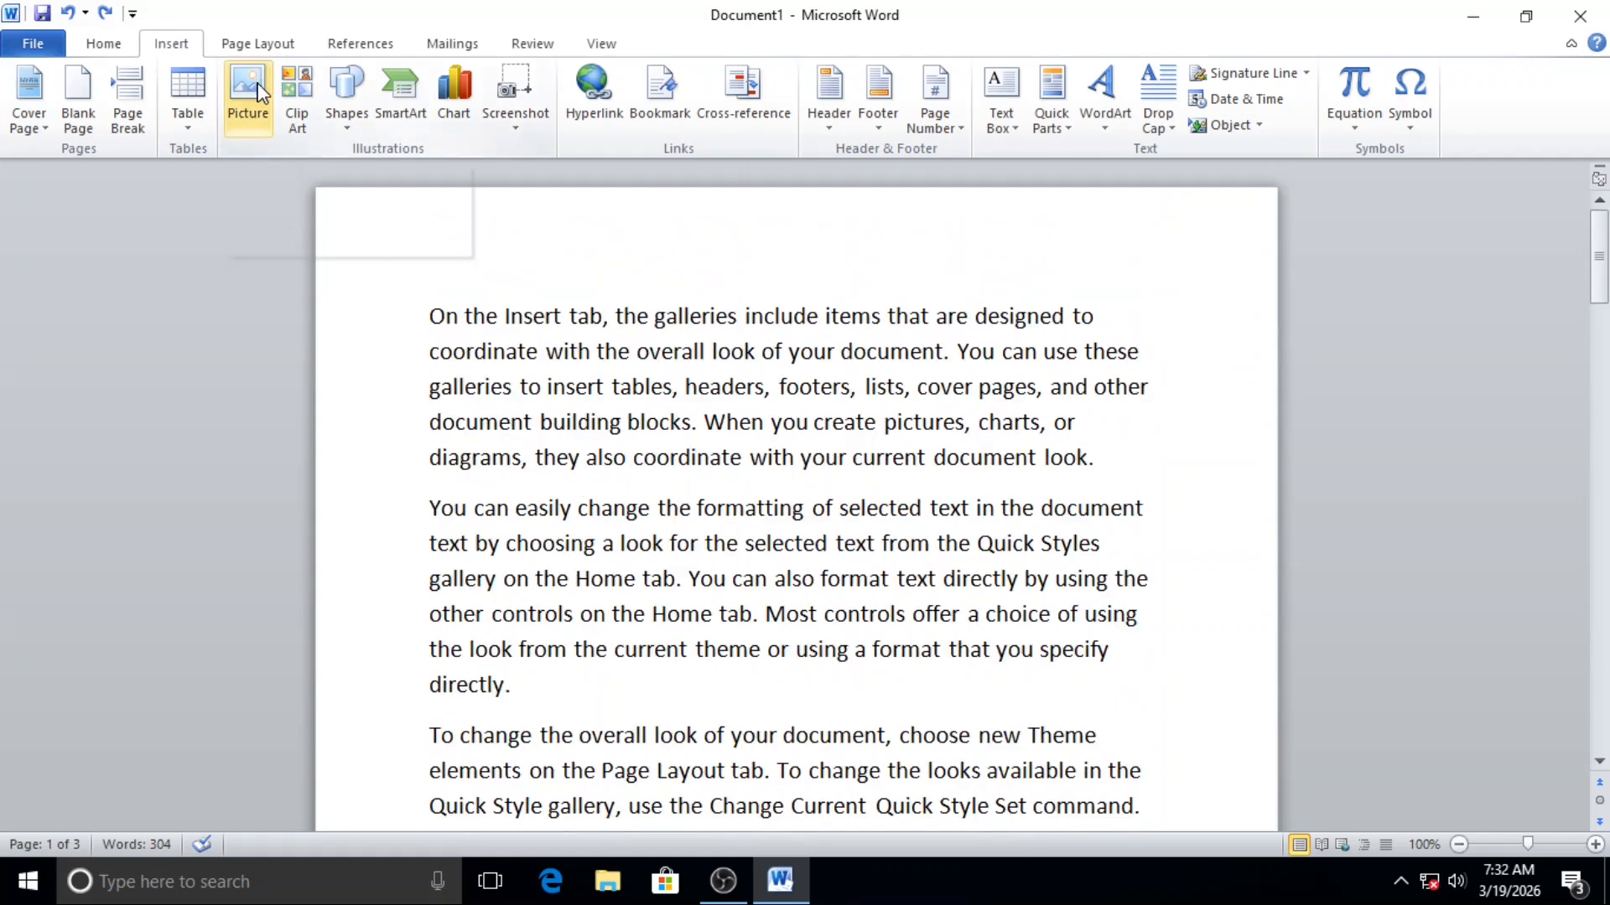
pyautogui.scroll(-1, 696, 496)
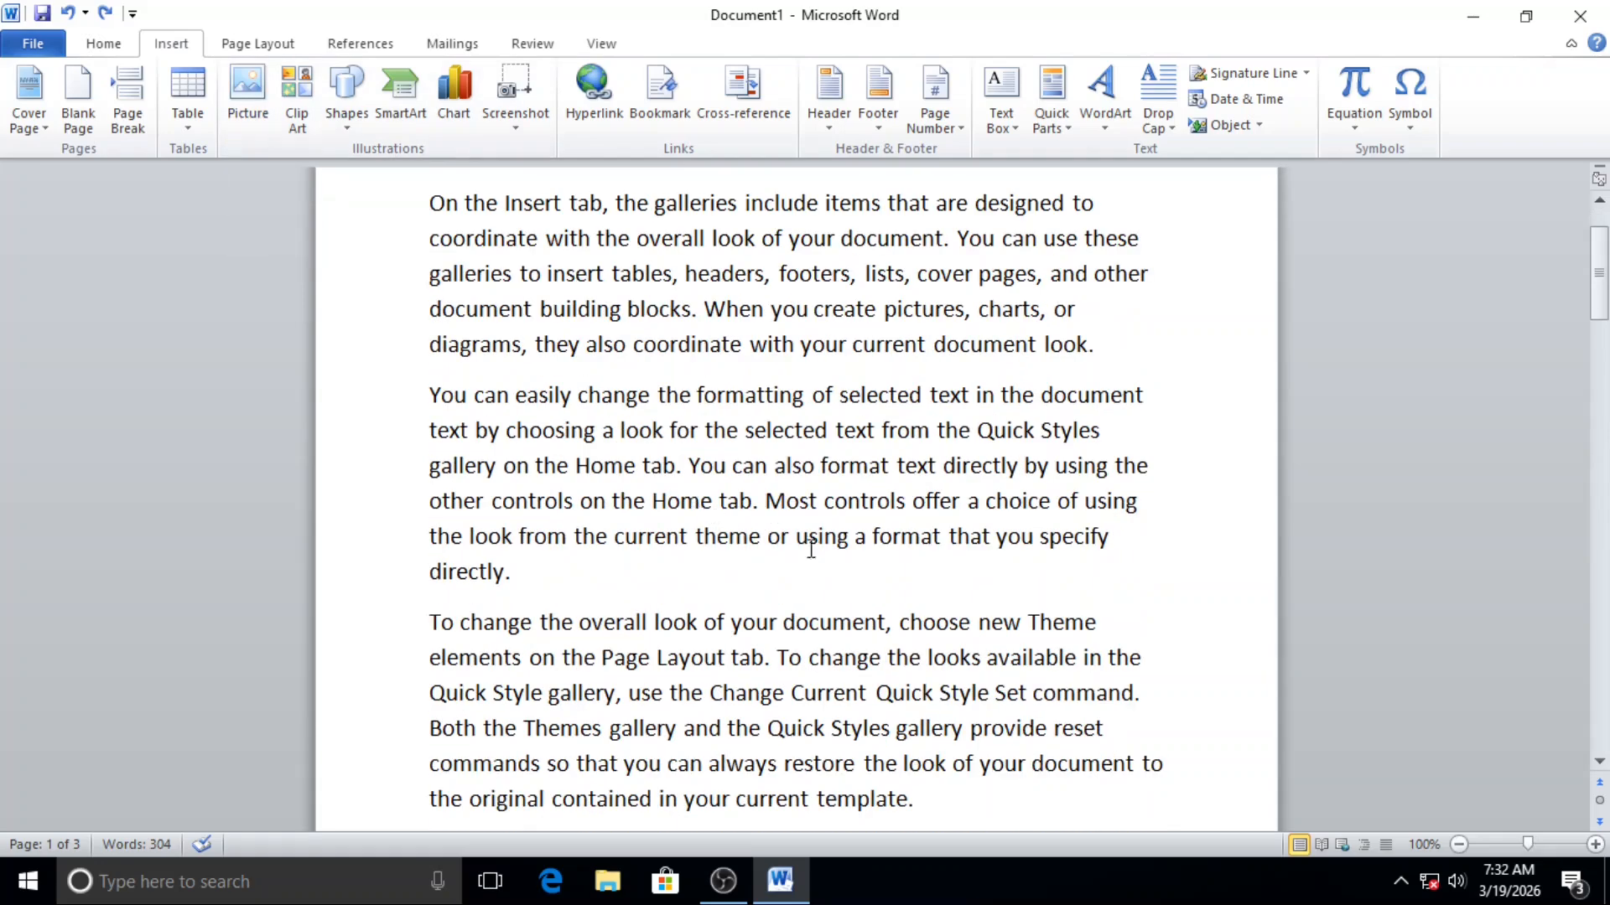
pyautogui.scroll(1, 811, 549)
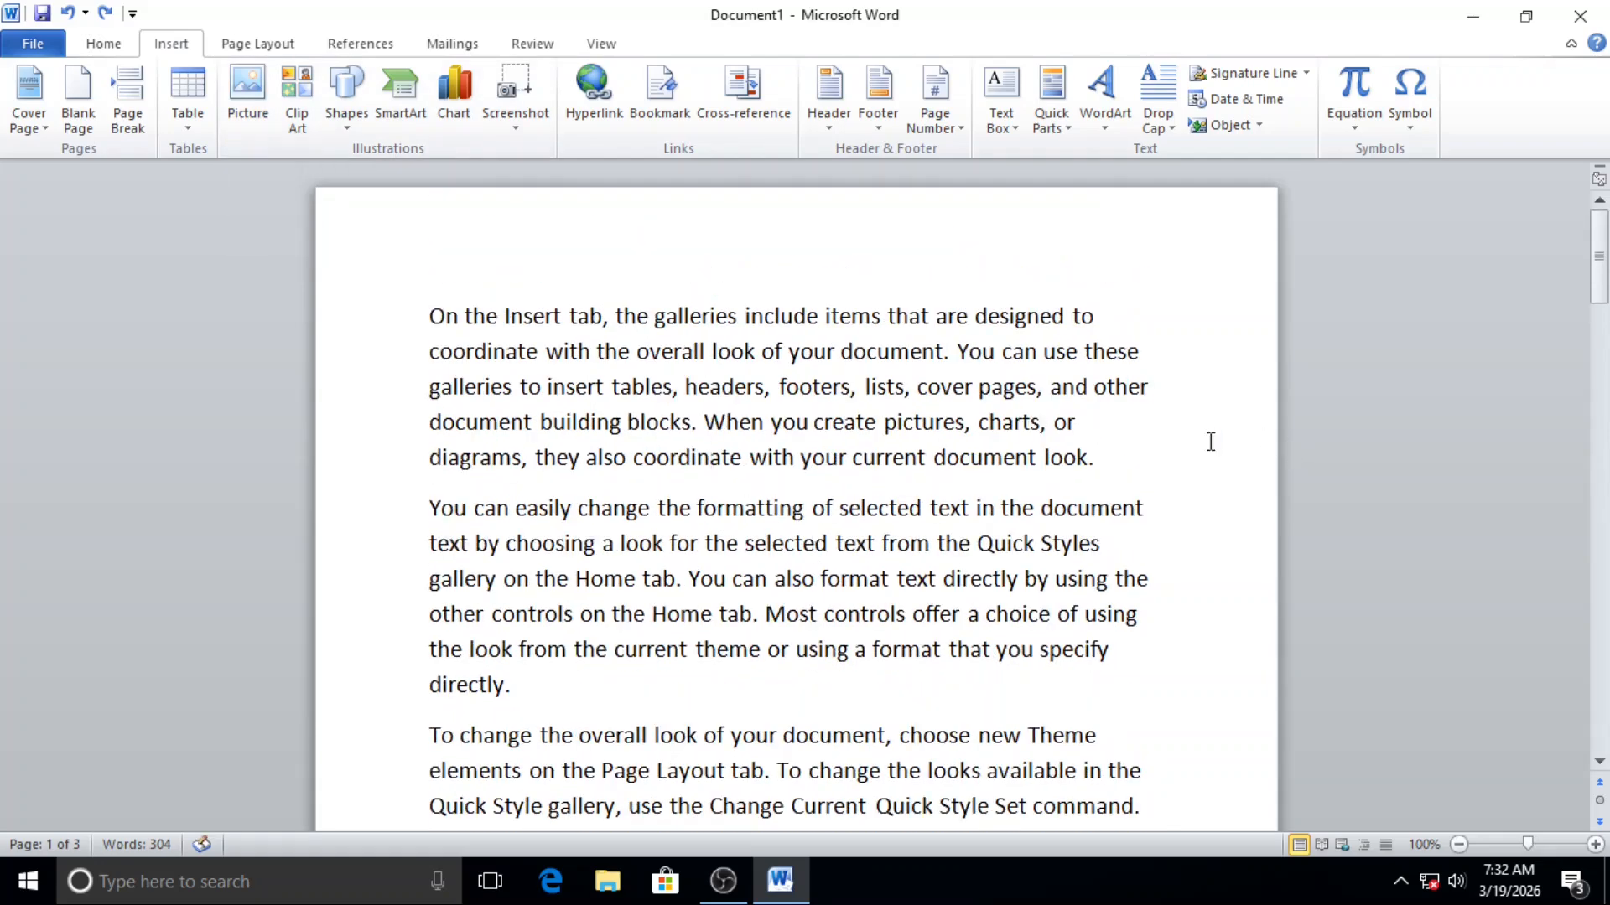
pyautogui.scroll(-9, 922, 503)
pyautogui.scroll(1, 653, 491)
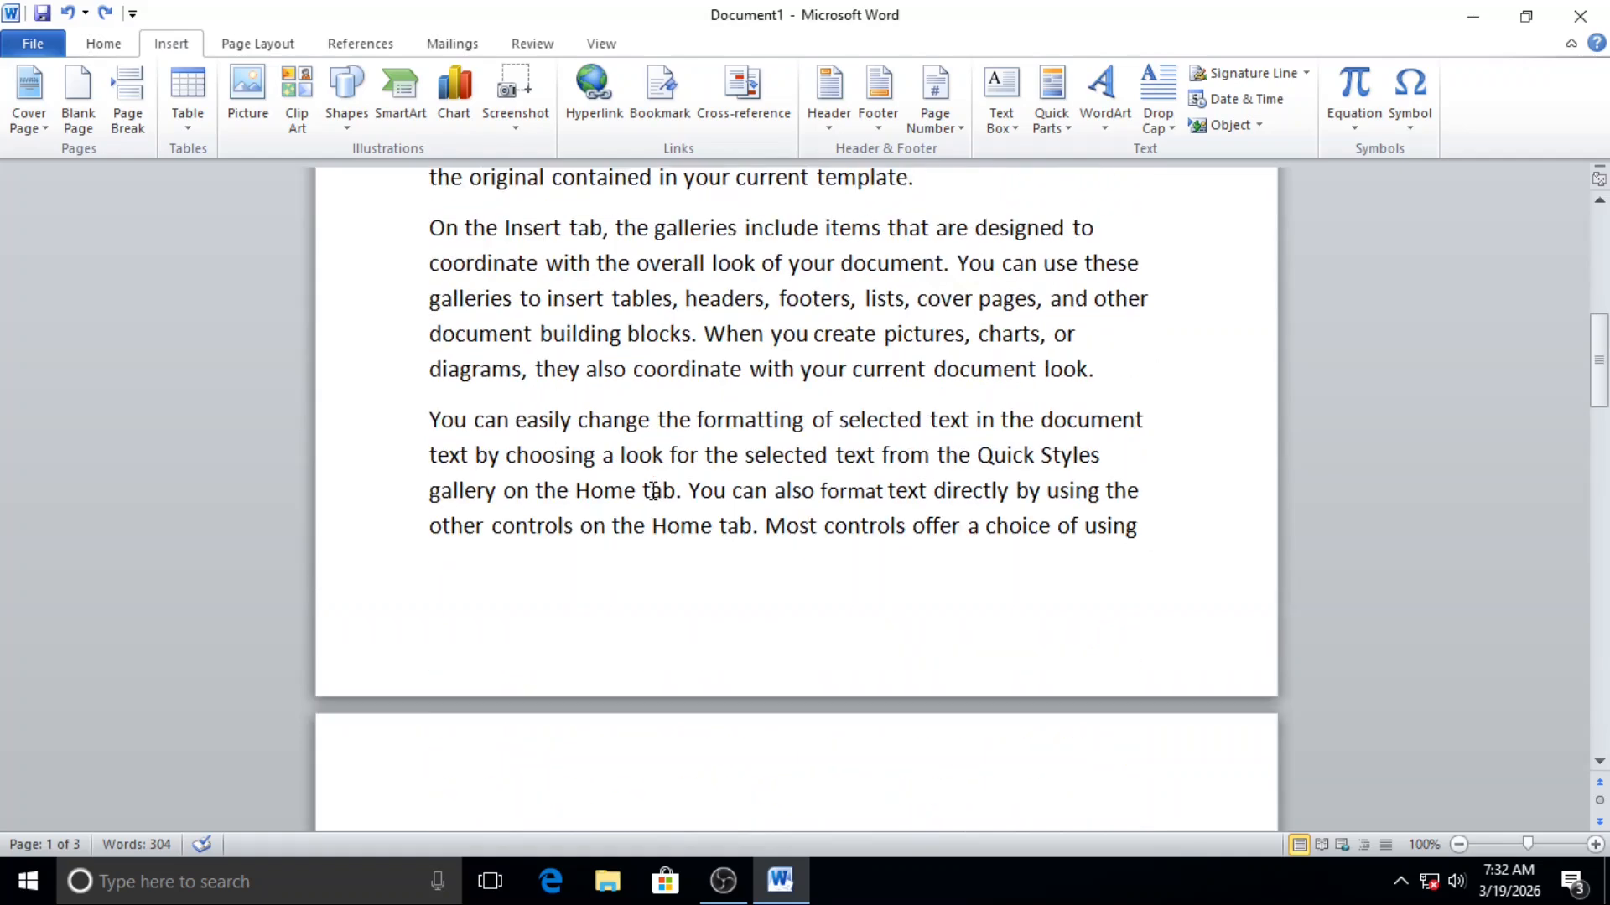
pyautogui.scroll(-2, 649, 498)
# Step: Select all the document text and shrink its font size to 12 points
pyautogui.moveTo(544, 742); pyautogui.dragTo(99, 59)
pyautogui.click(88, 48)
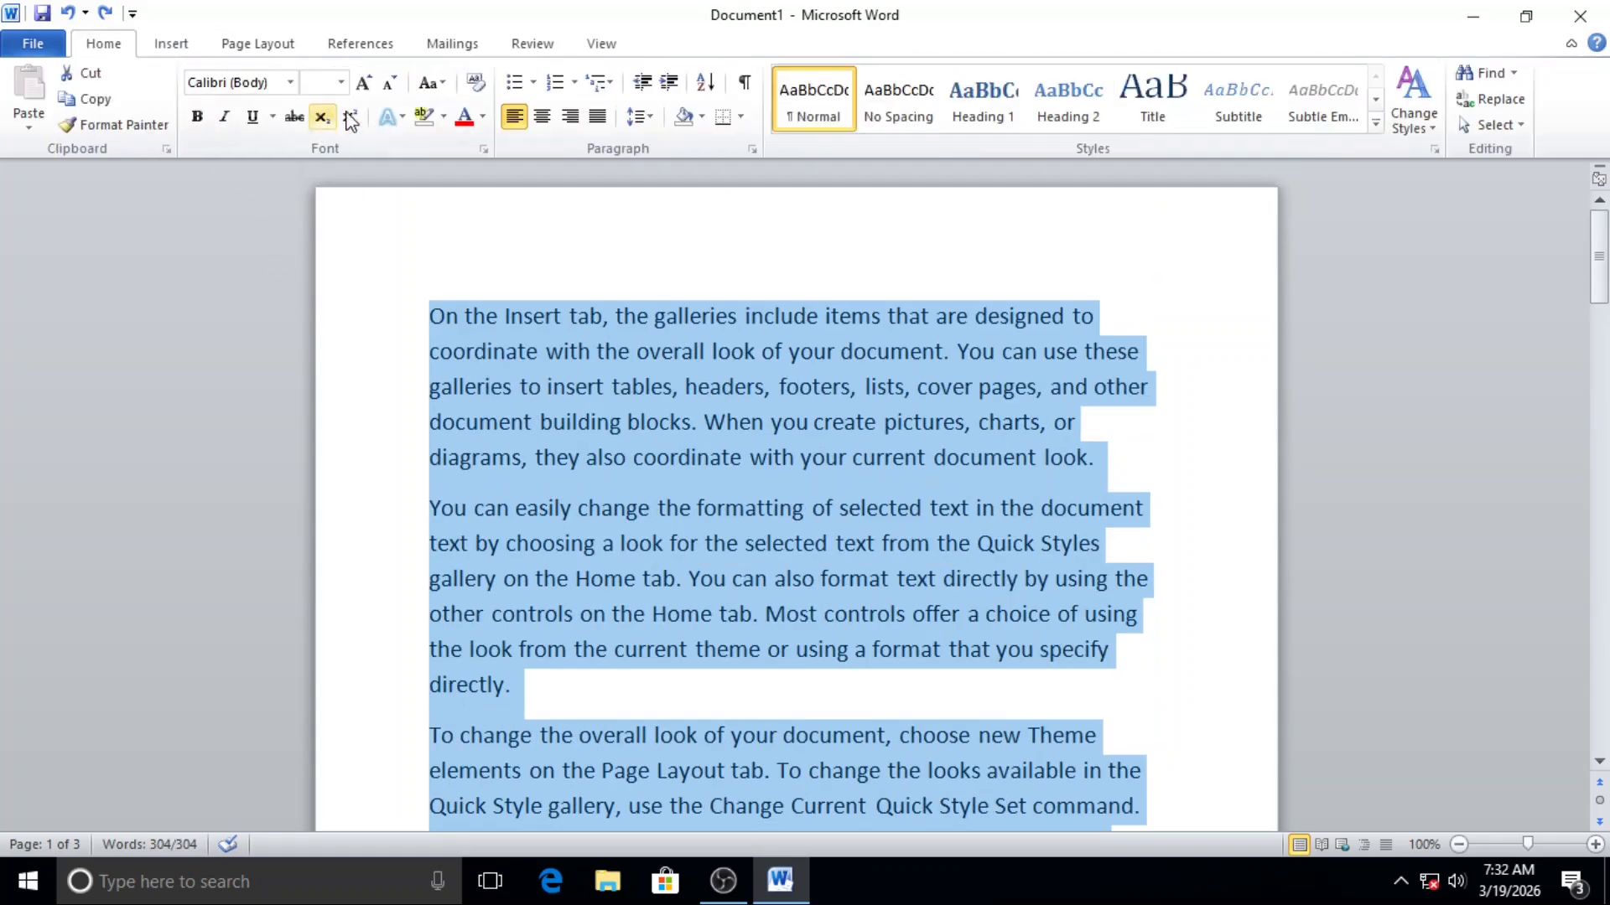
pyautogui.click(391, 83)
pyautogui.scroll(-10, 699, 360)
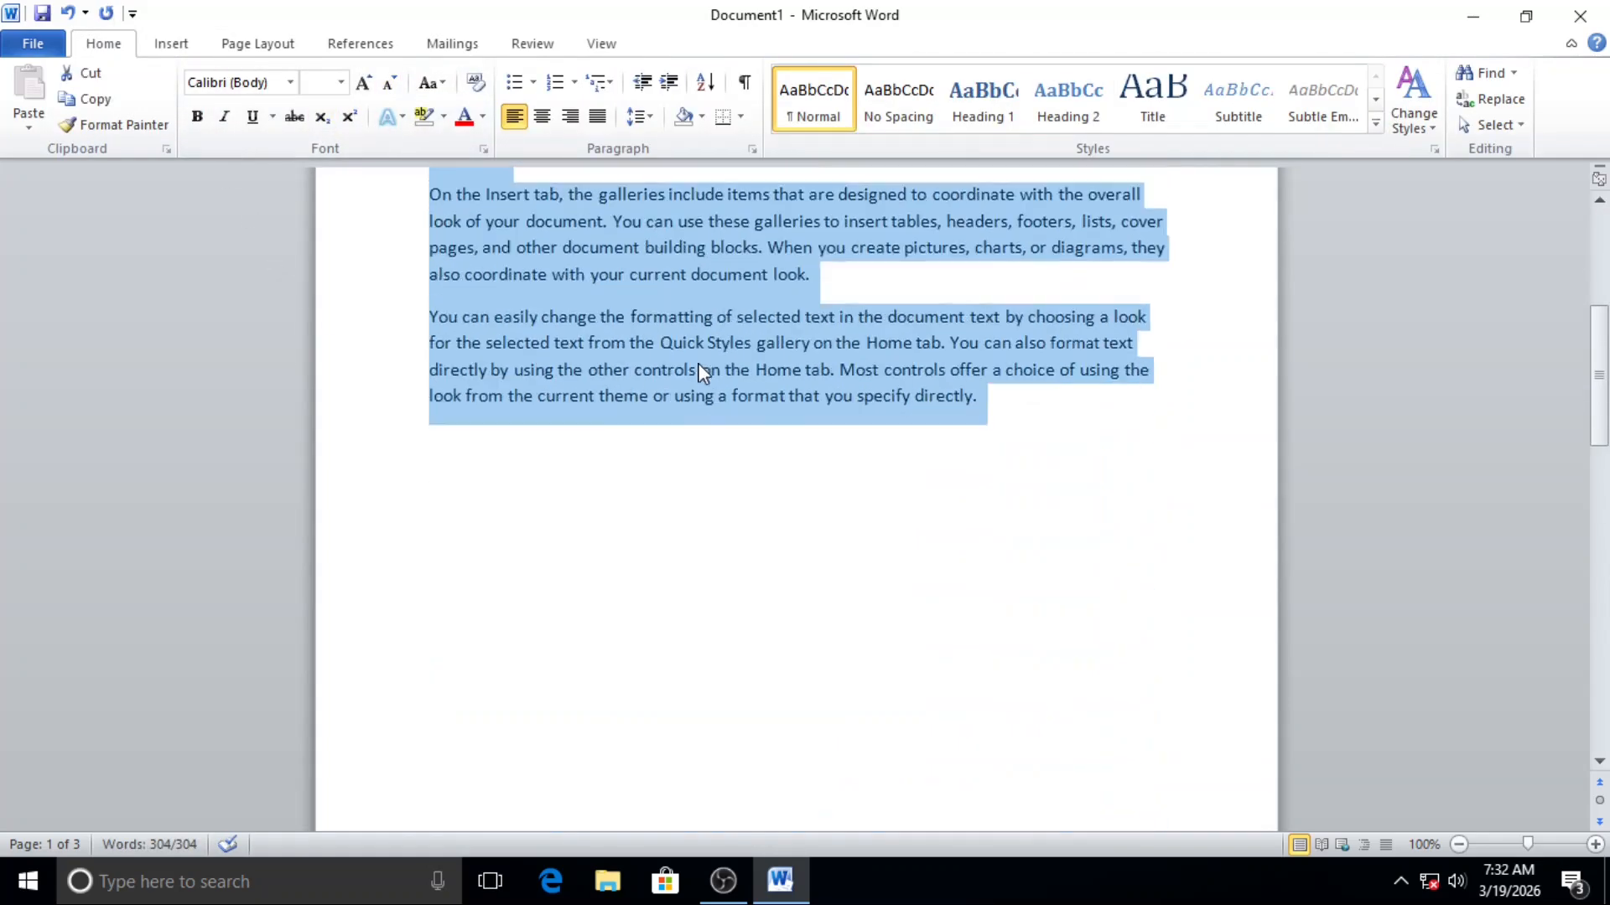
pyautogui.scroll(5, 696, 360)
pyautogui.scroll(6, 679, 377)
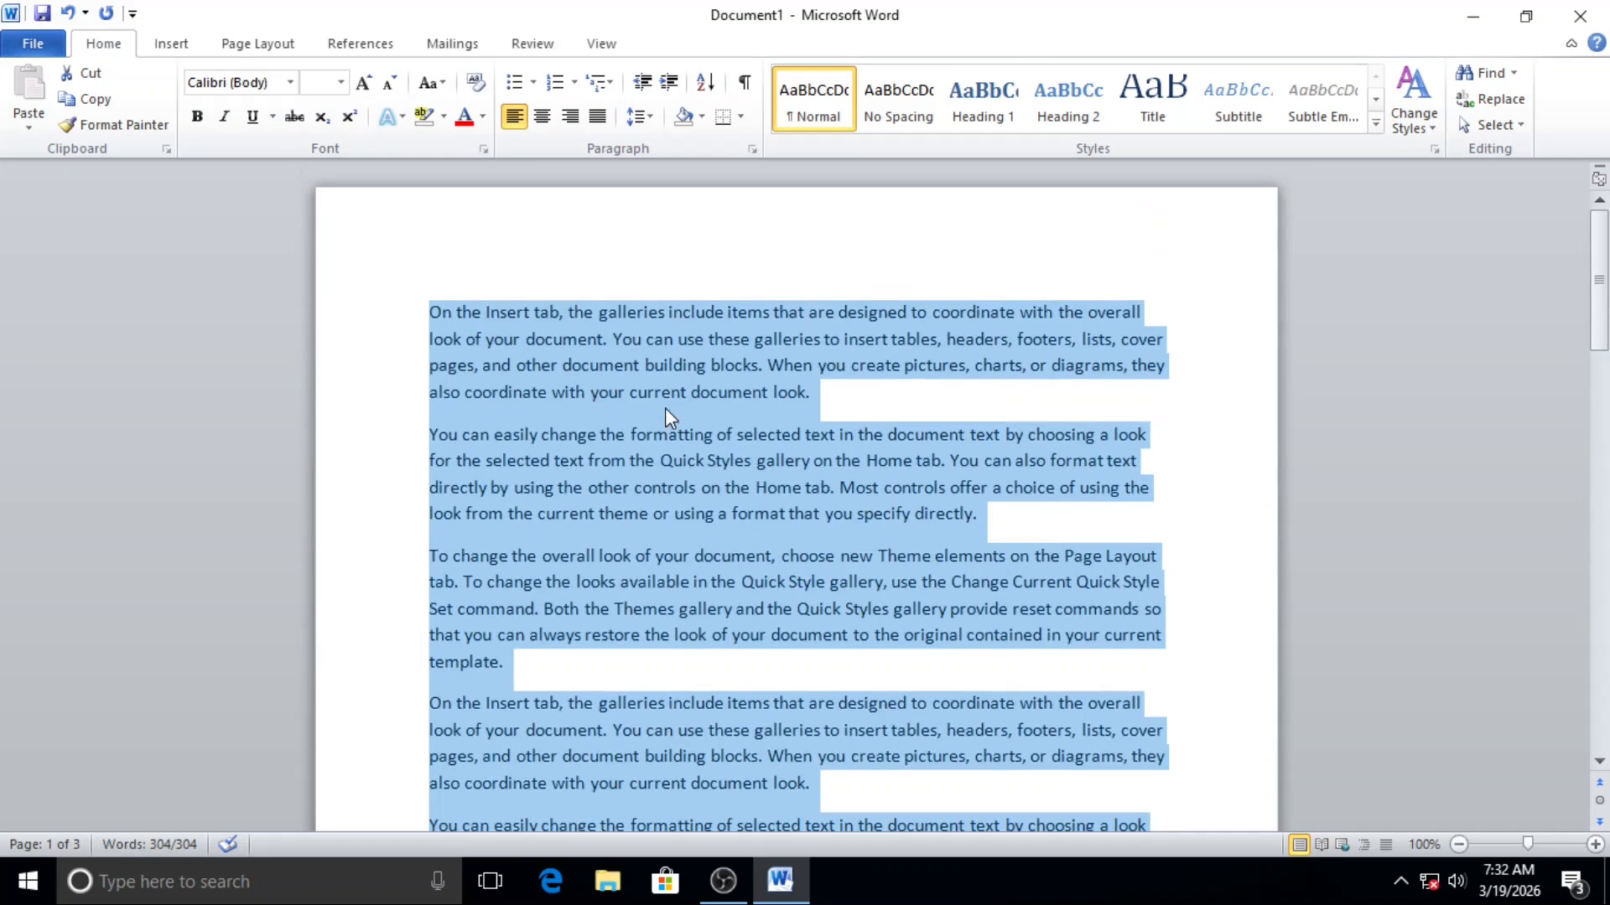
# Step: Start inserting a picture at the end of the first paragraph and browse to the Photos folder on New Volume (E:)
pyautogui.click(874, 408)
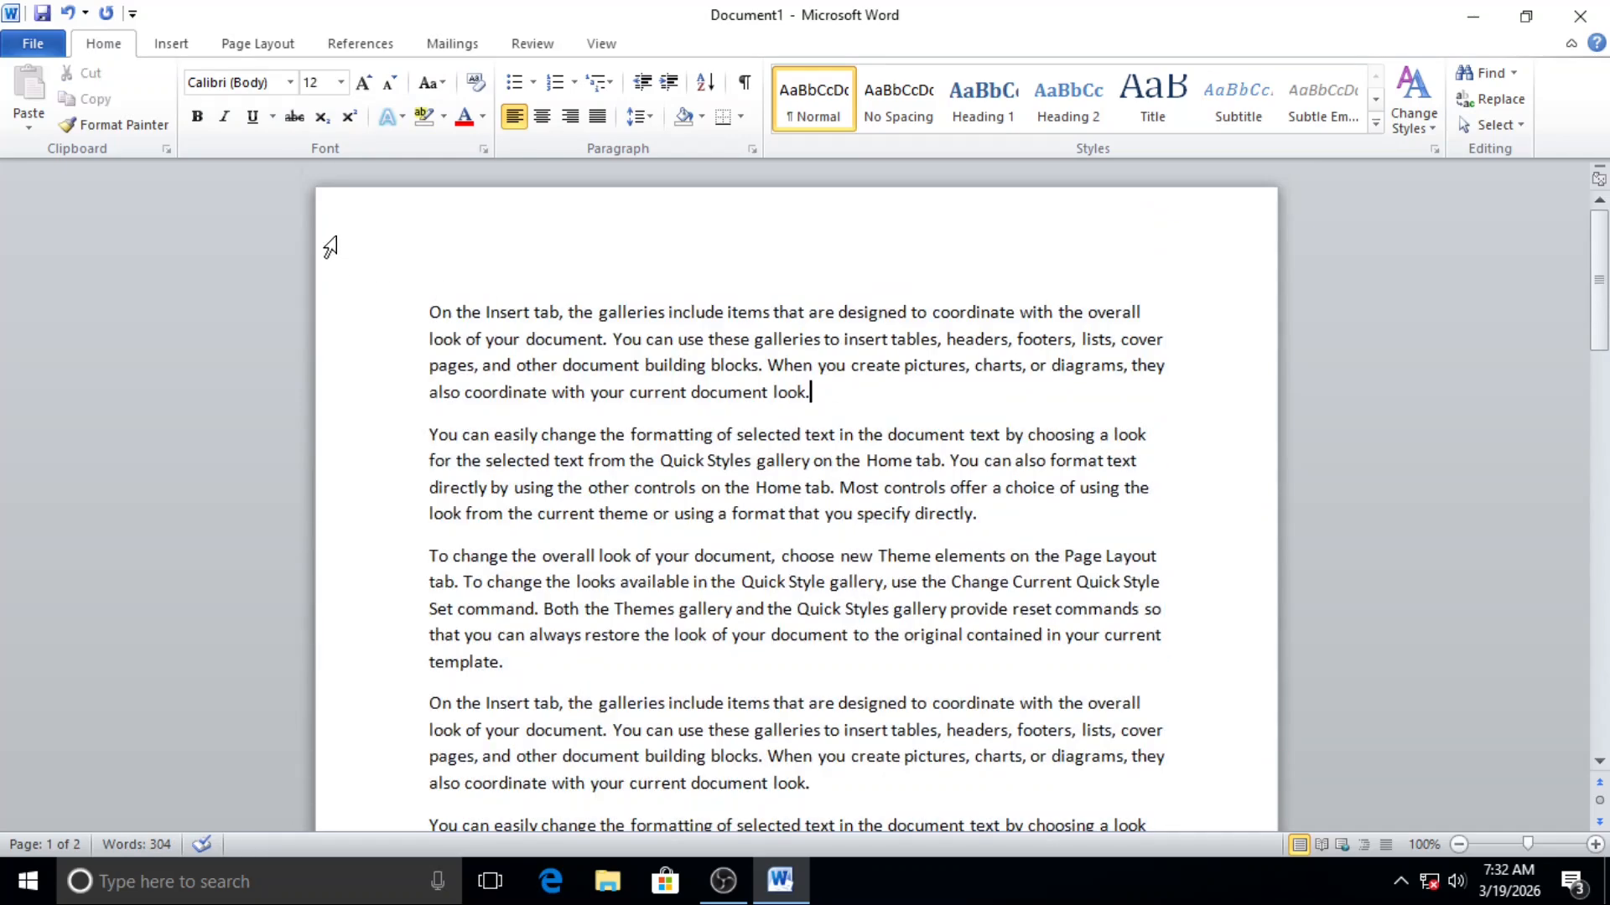
pyautogui.click(172, 46)
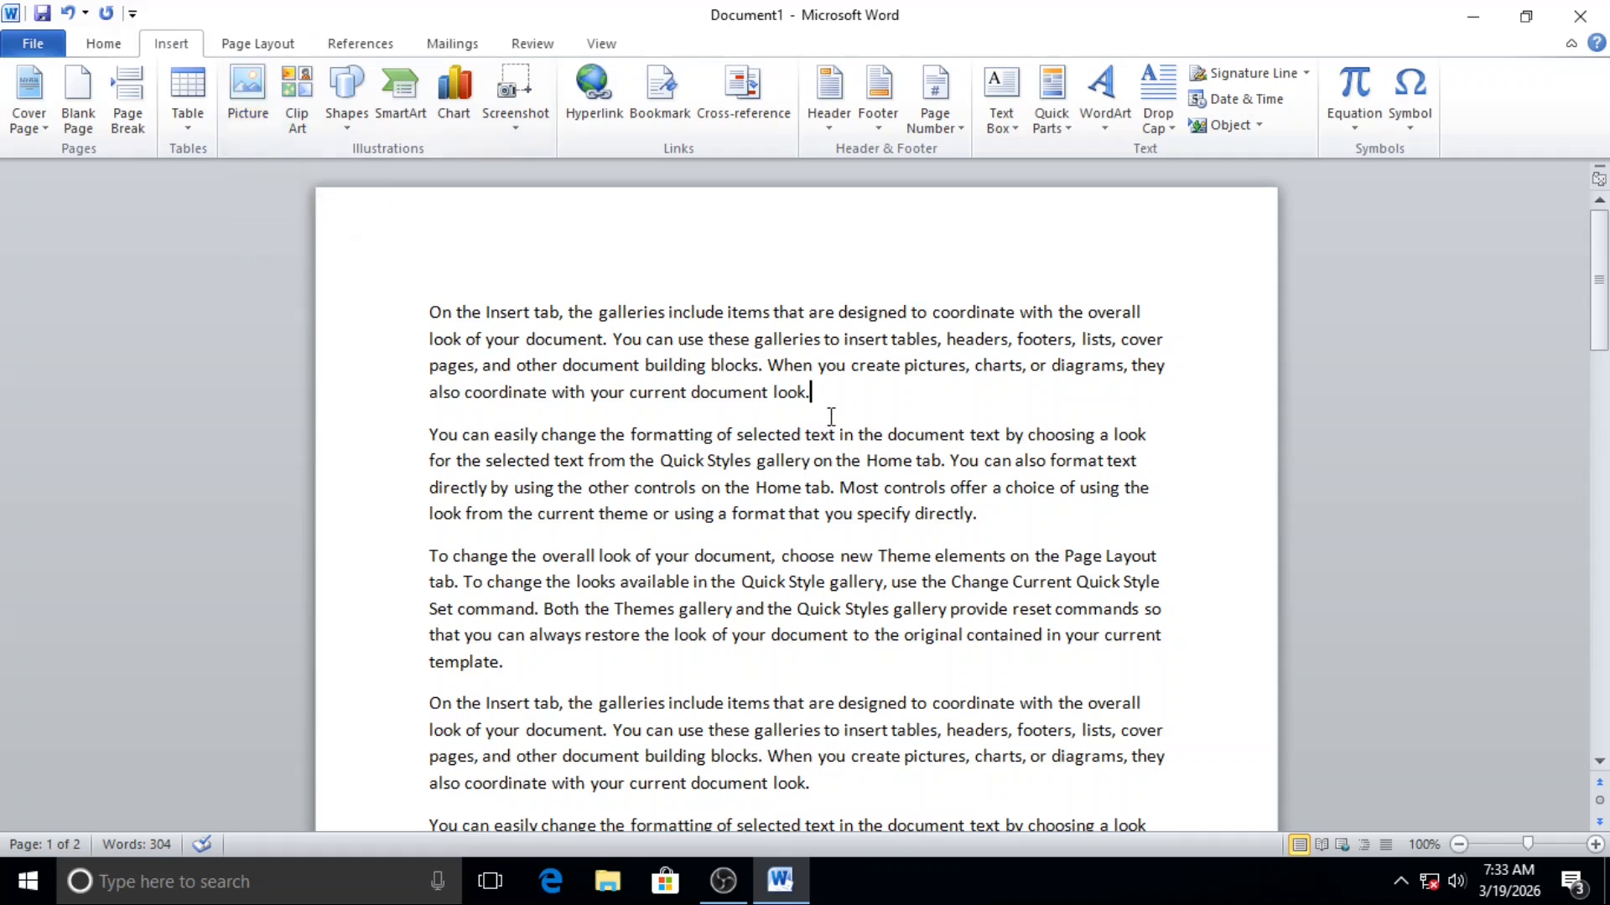
pyautogui.click(248, 87)
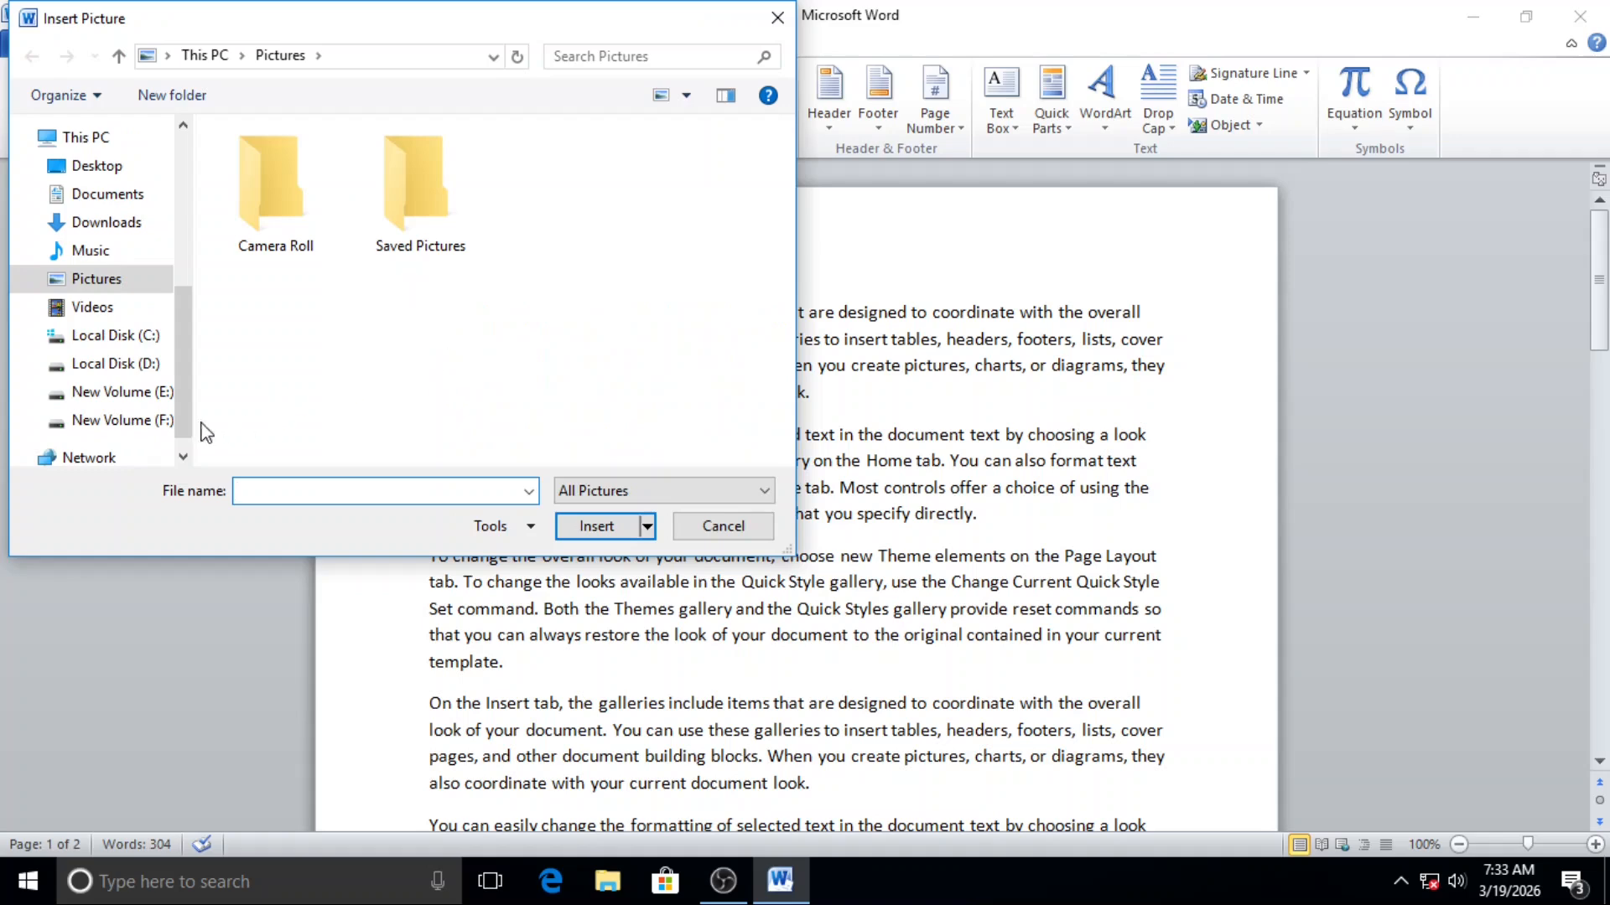
pyautogui.click(81, 401)
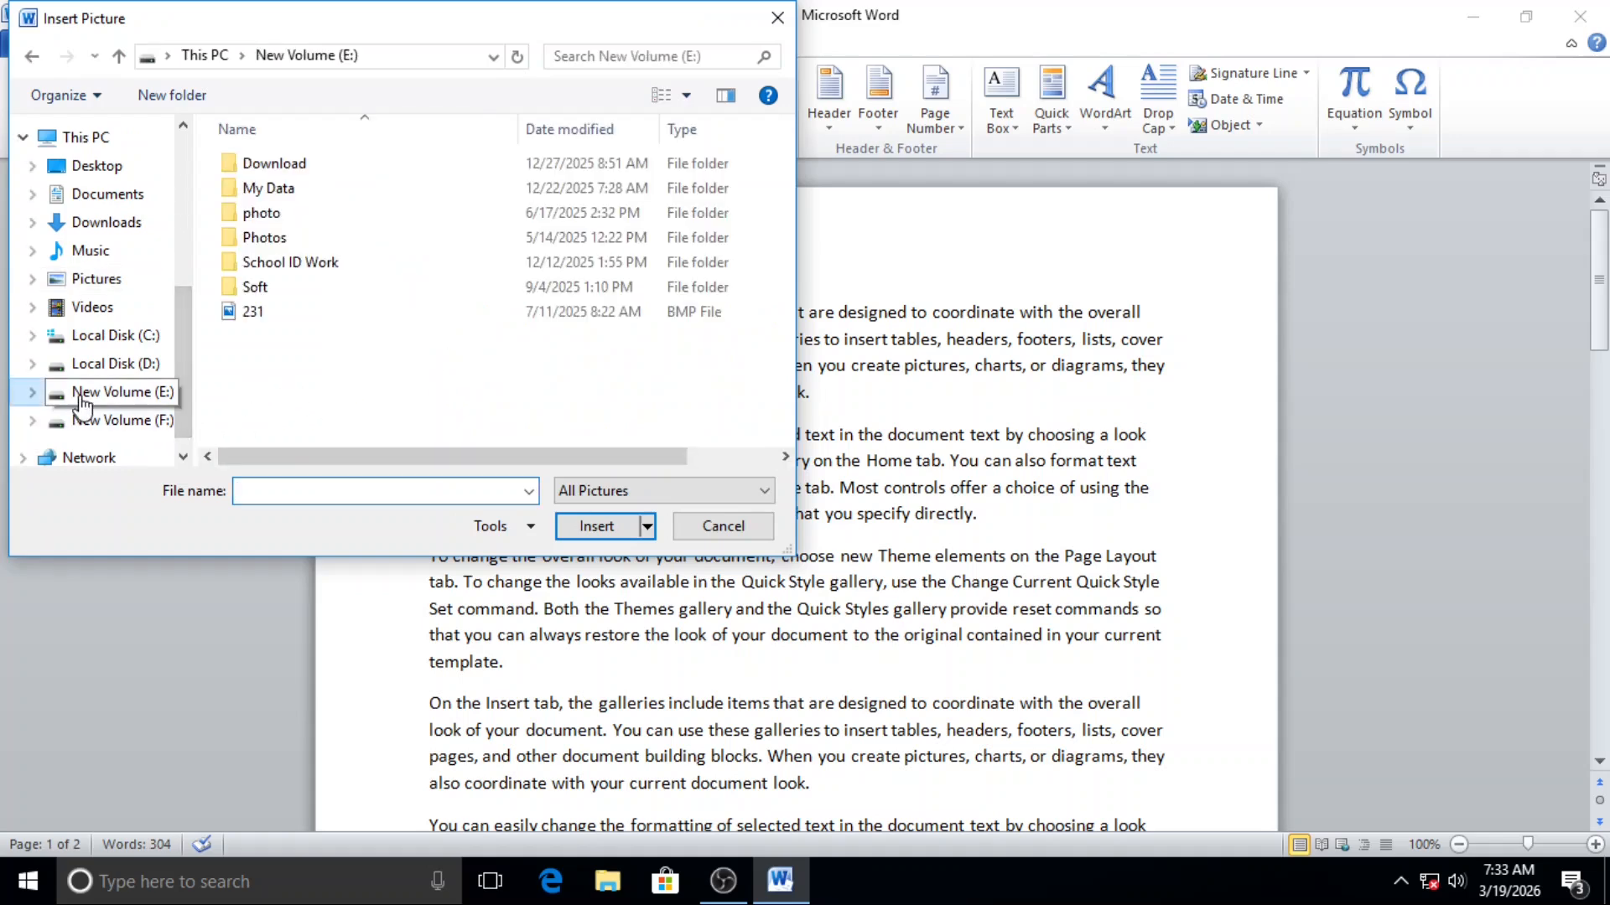
pyautogui.doubleClick(291, 240)
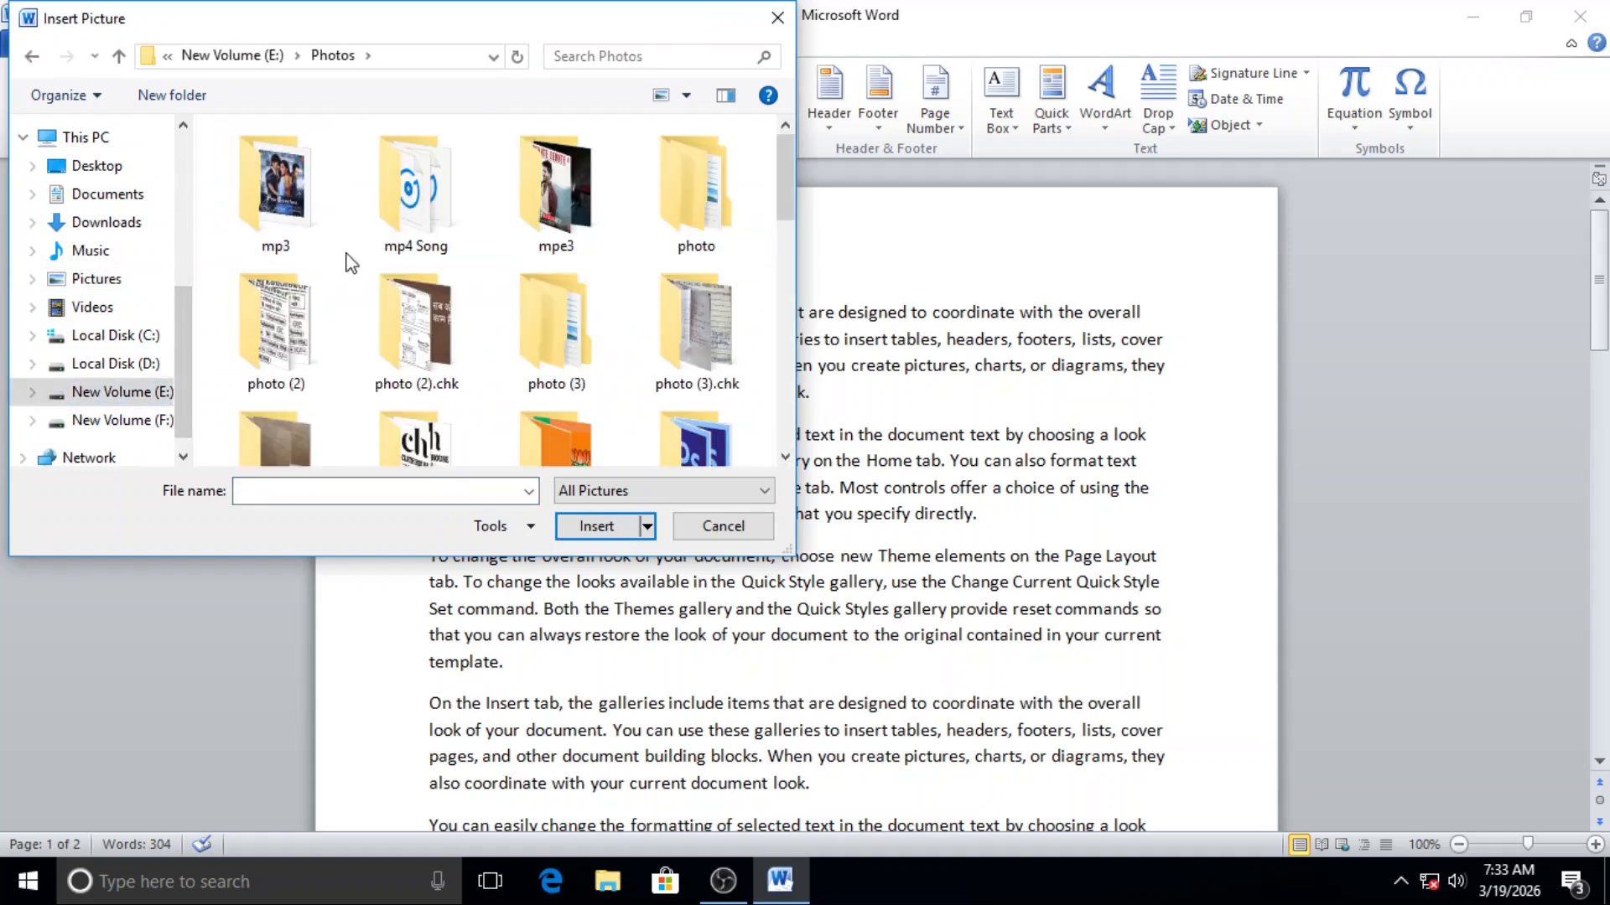
pyautogui.scroll(-5, 361, 268)
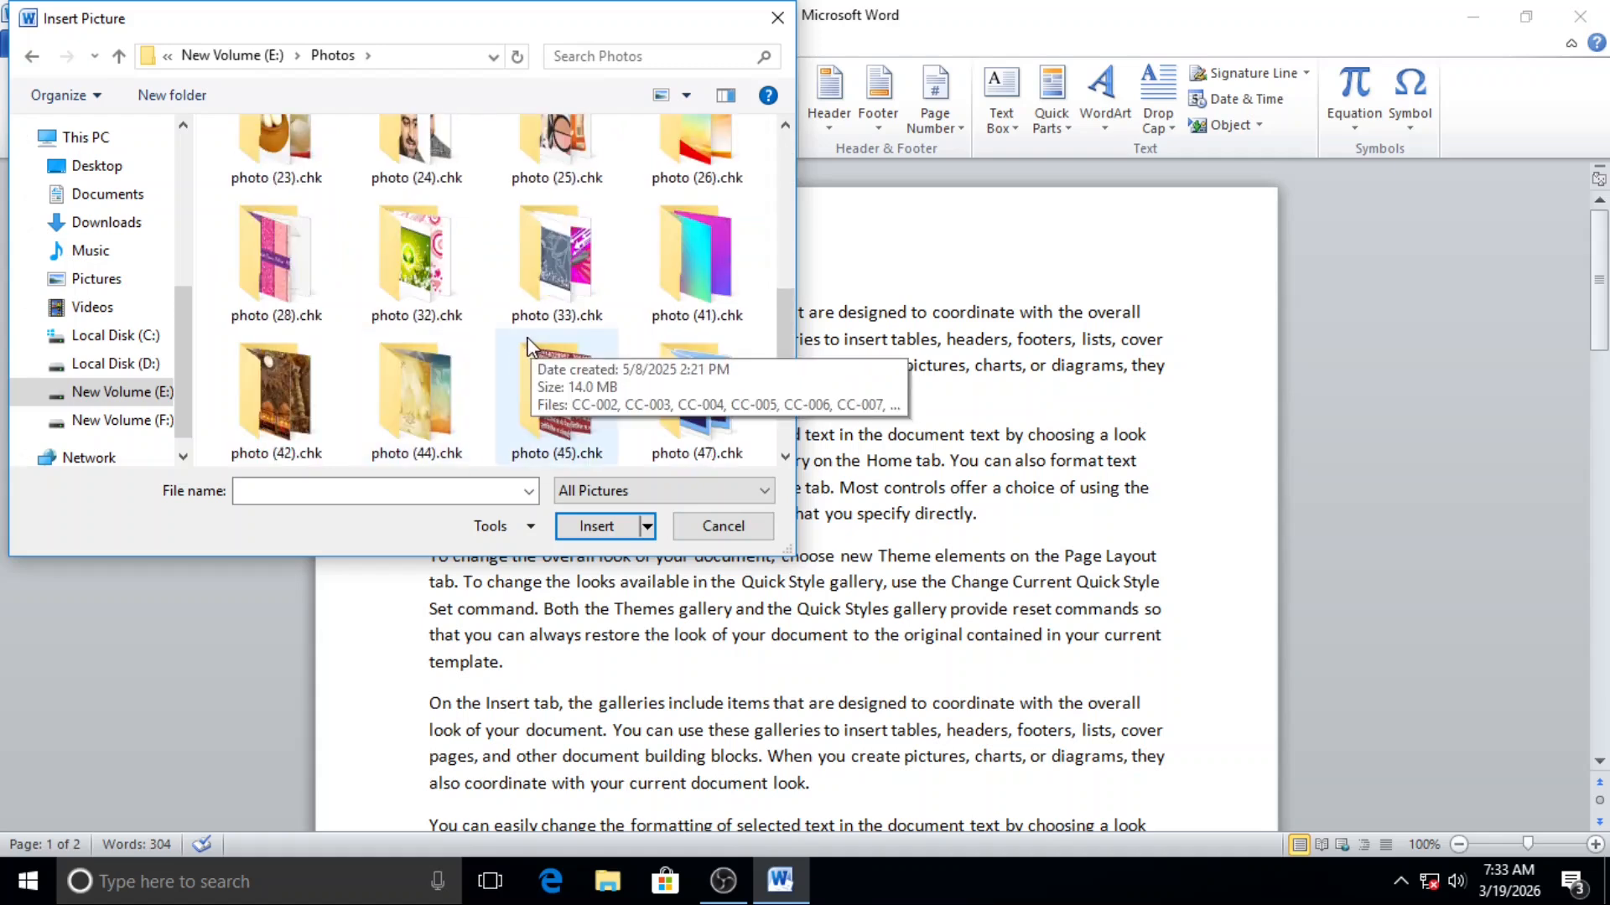
pyautogui.scroll(1, 453, 319)
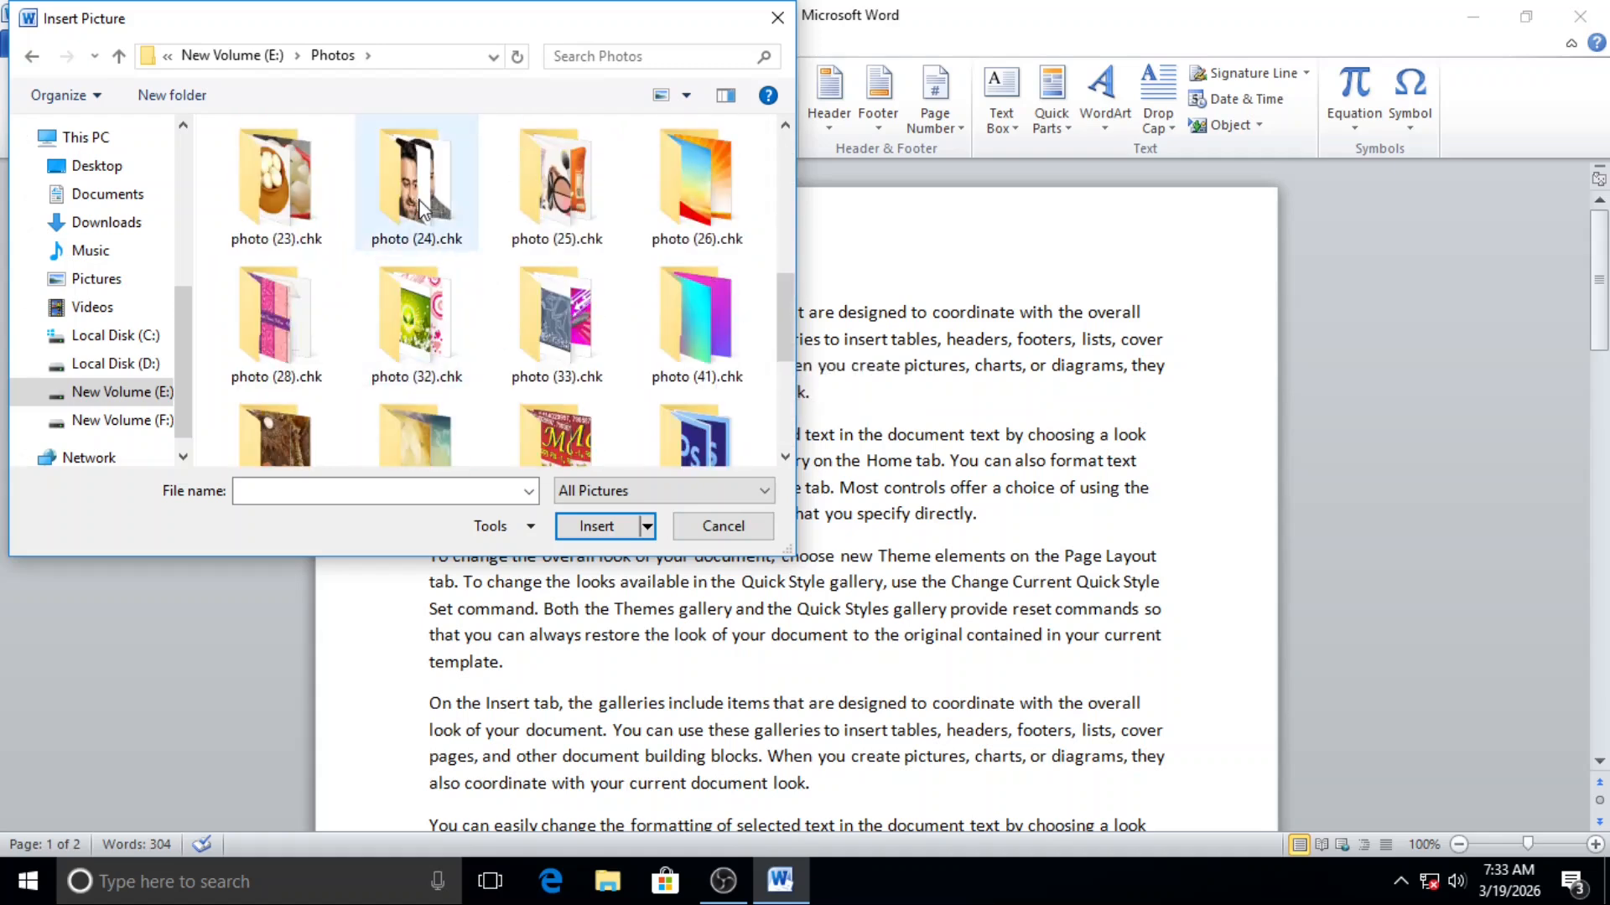
# Step: Insert the picture c66eae8464759fc65b2d75a353025400 from the photo (24).chk folder
pyautogui.doubleClick(422, 210)
pyautogui.scroll(-3, 620, 365)
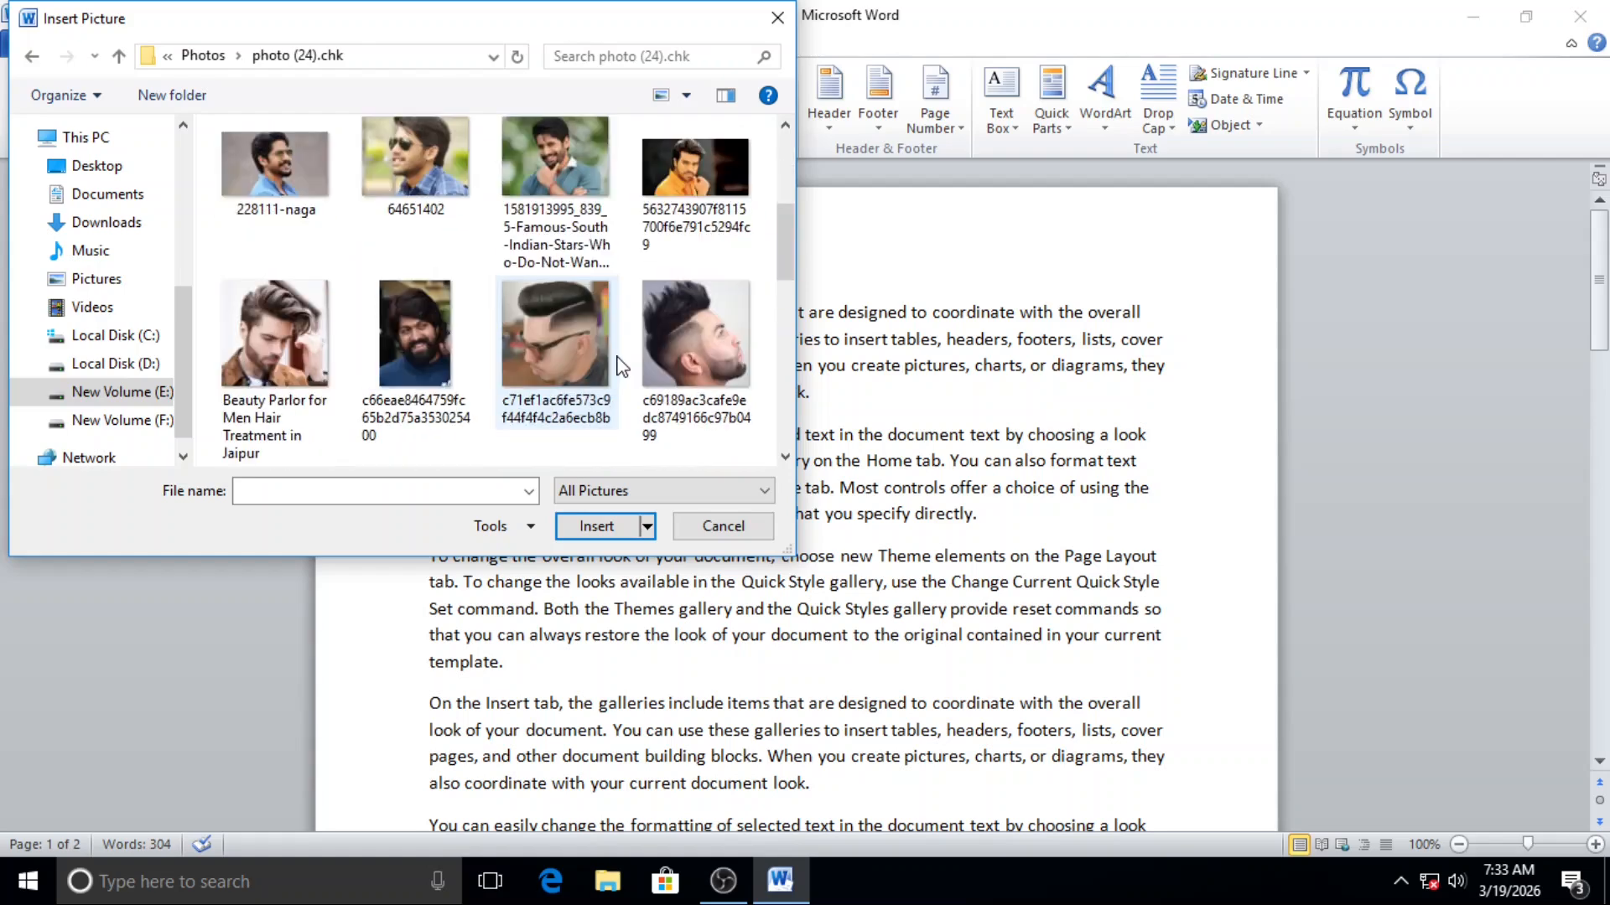
pyautogui.click(402, 344)
pyautogui.click(624, 526)
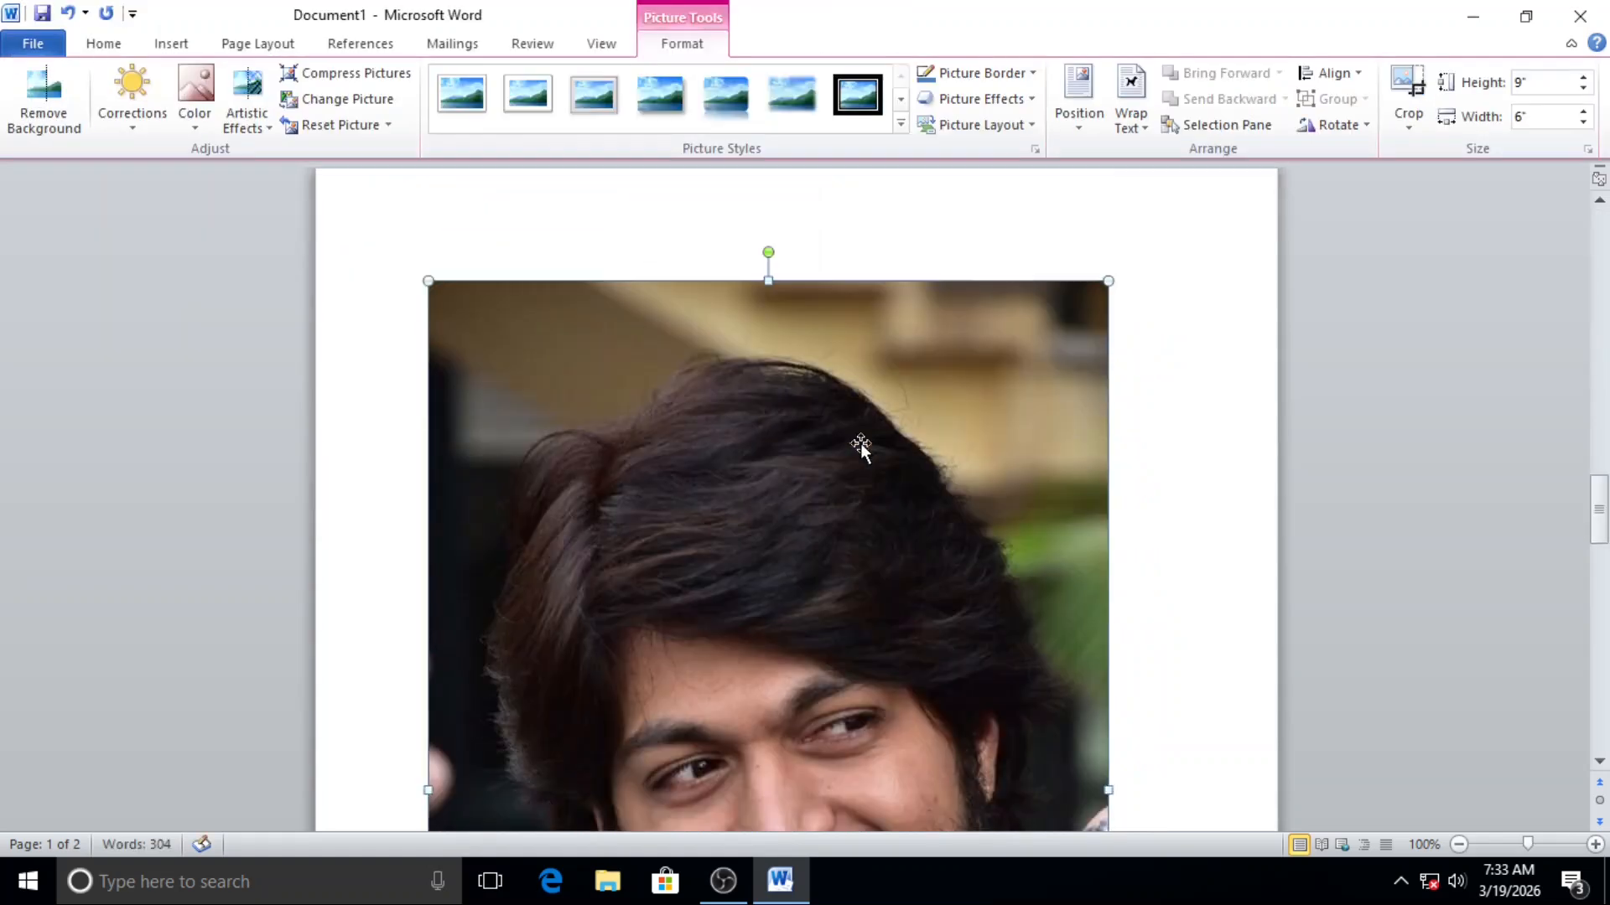
# Step: Resize the inserted picture proportionally to about 4.16" high and 2.77" wide
pyautogui.scroll(-8, 995, 534)
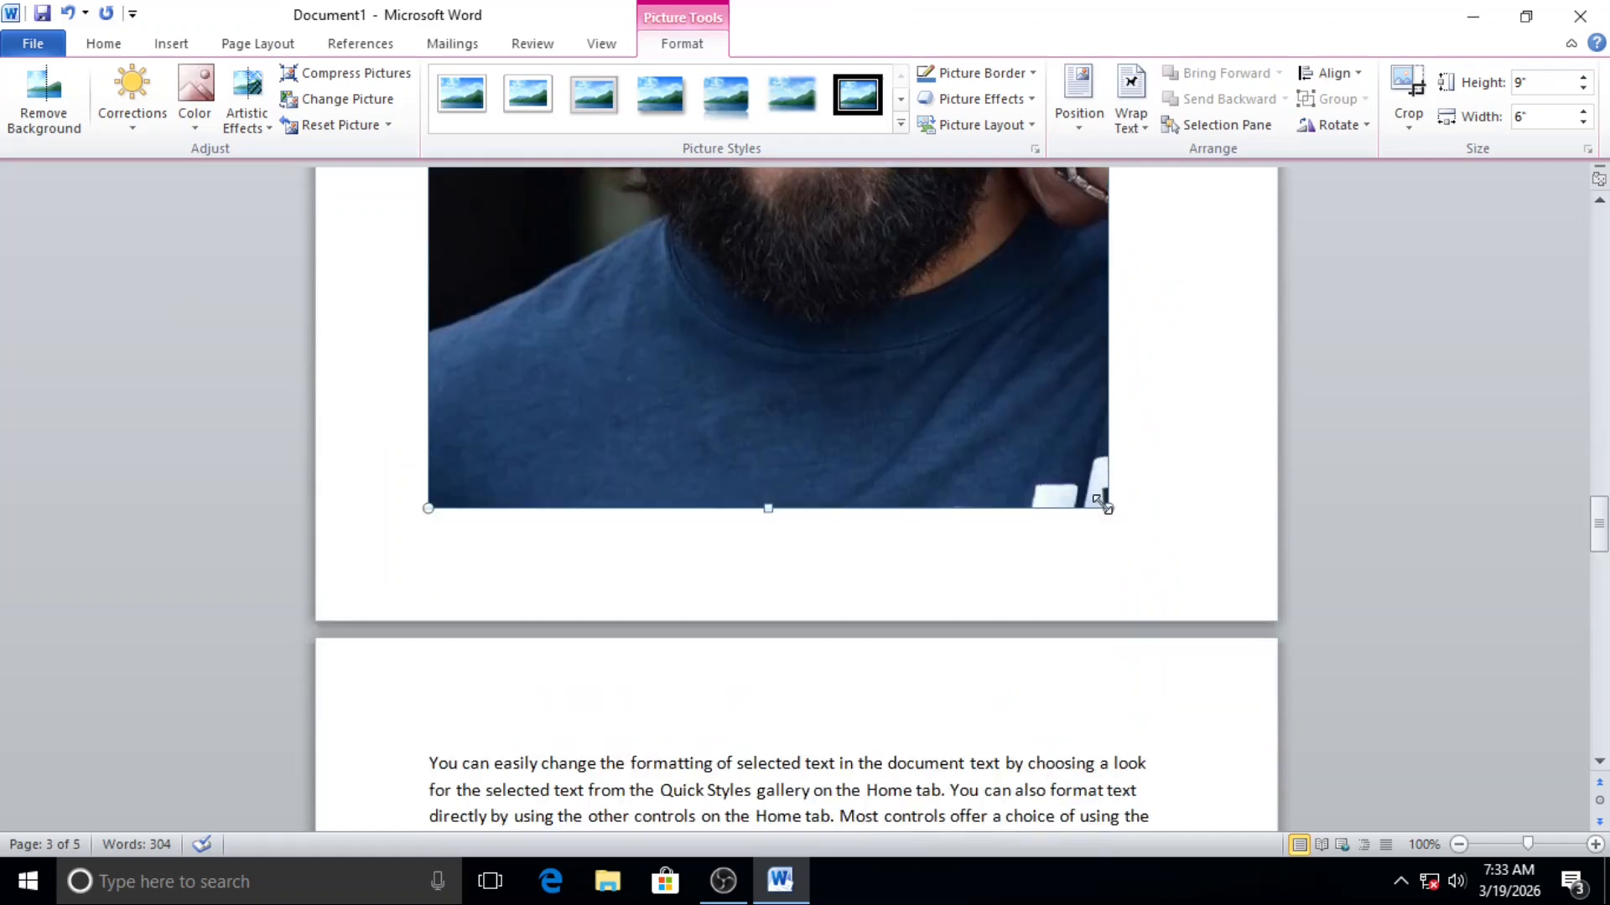
pyautogui.moveTo(1107, 508); pyautogui.dragTo(709, 166)
pyautogui.scroll(8, 891, 517)
pyautogui.scroll(10, 839, 528)
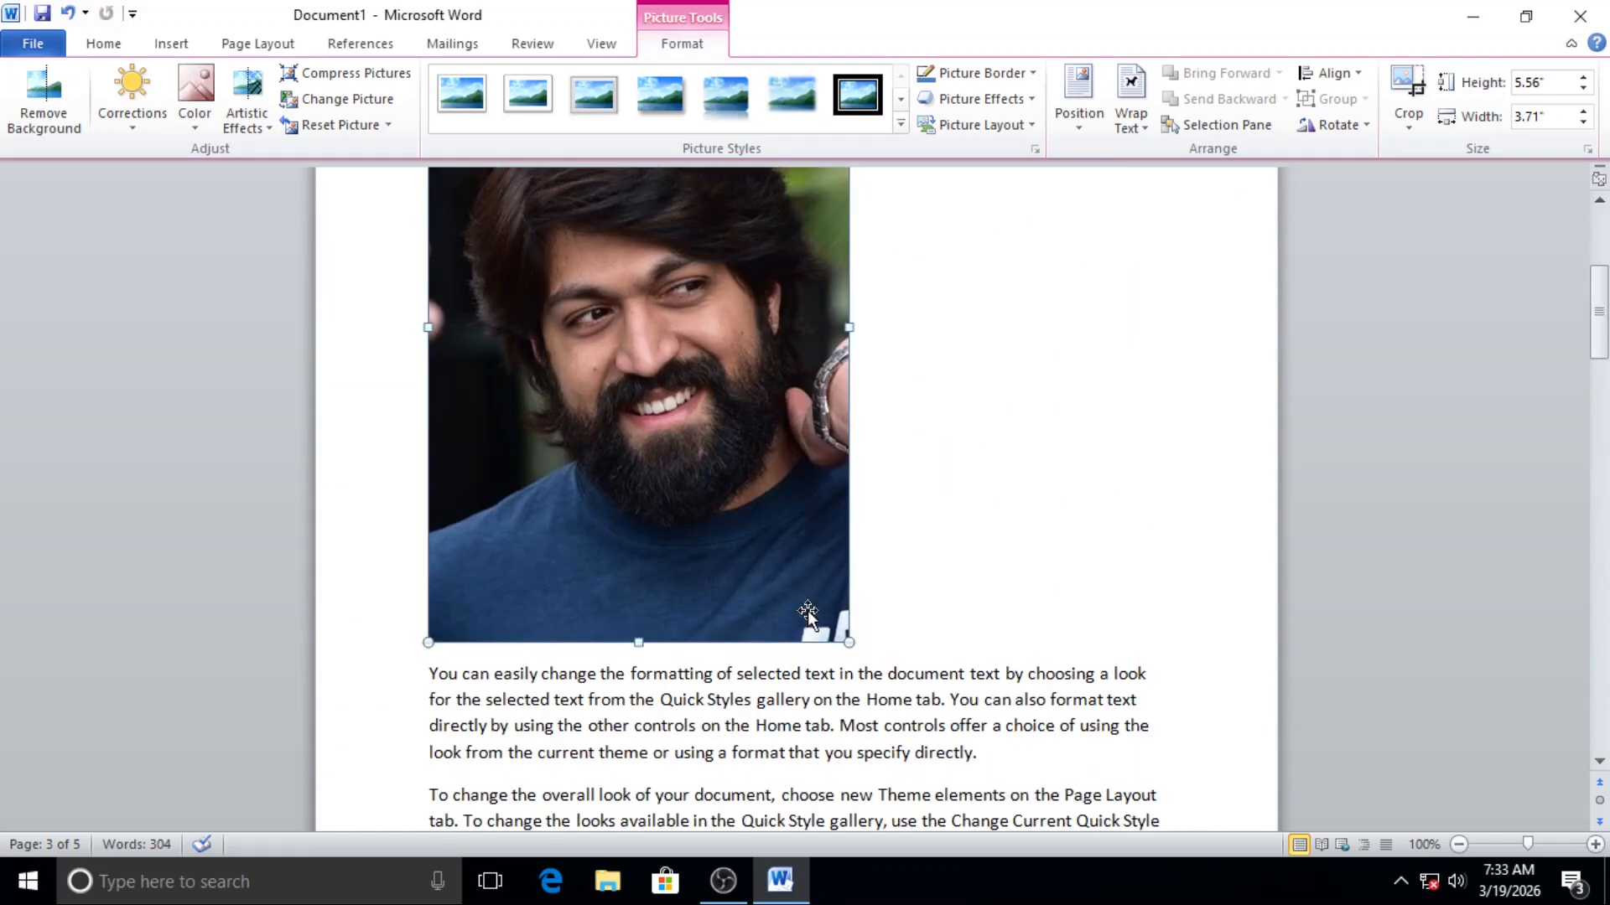
pyautogui.moveTo(830, 620); pyautogui.dragTo(688, 394)
pyautogui.scroll(3, 665, 402)
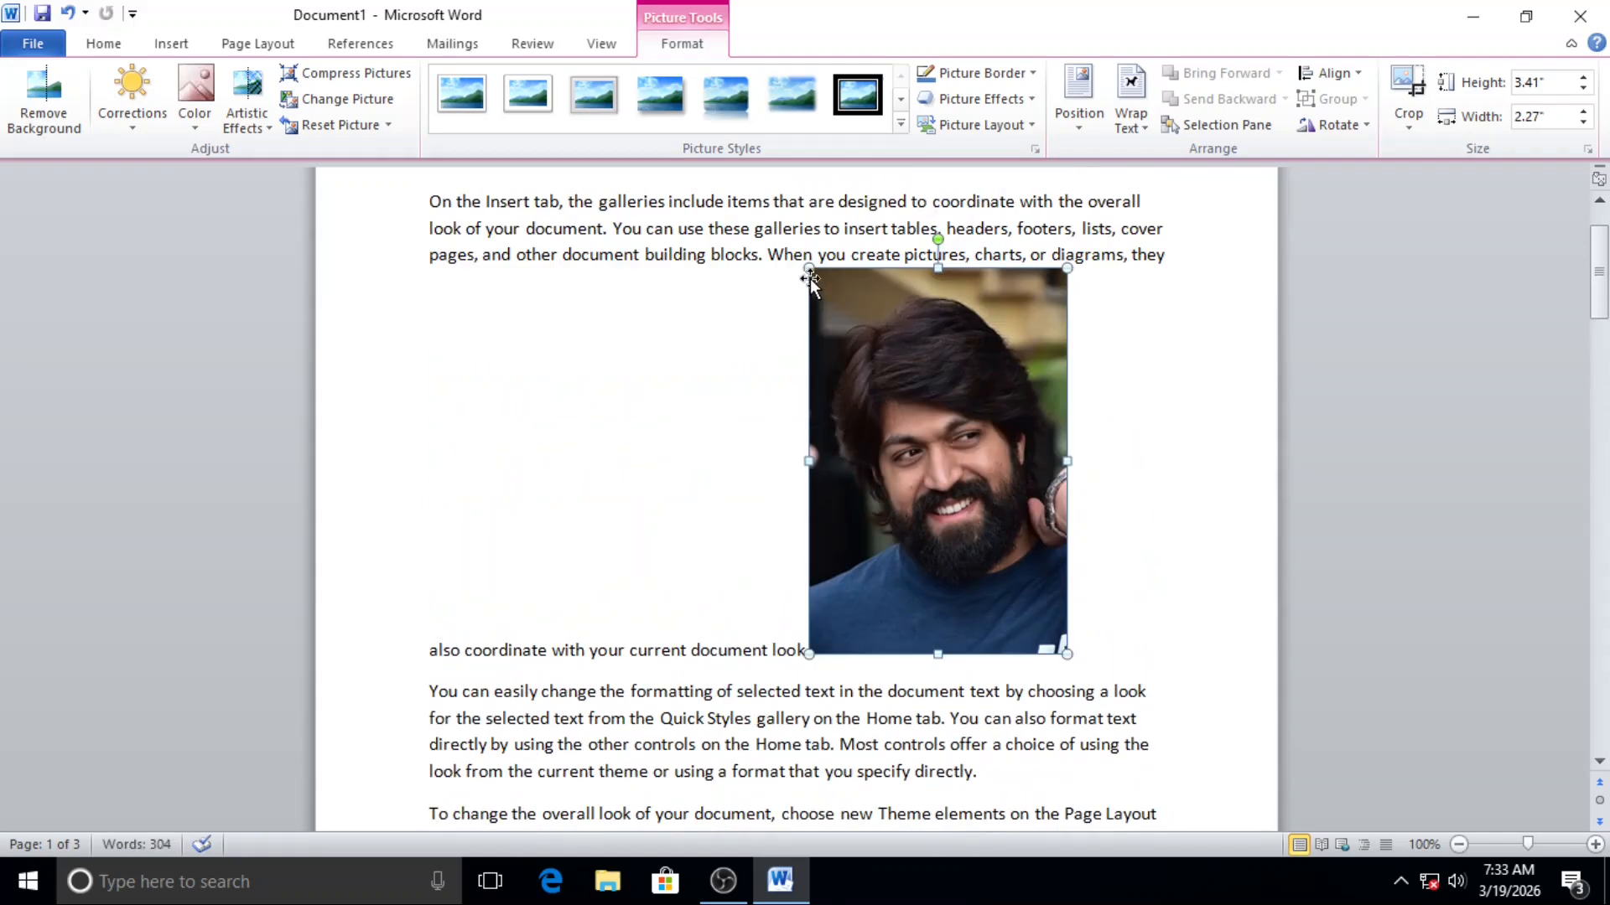
pyautogui.moveTo(807, 290); pyautogui.dragTo(751, 208)
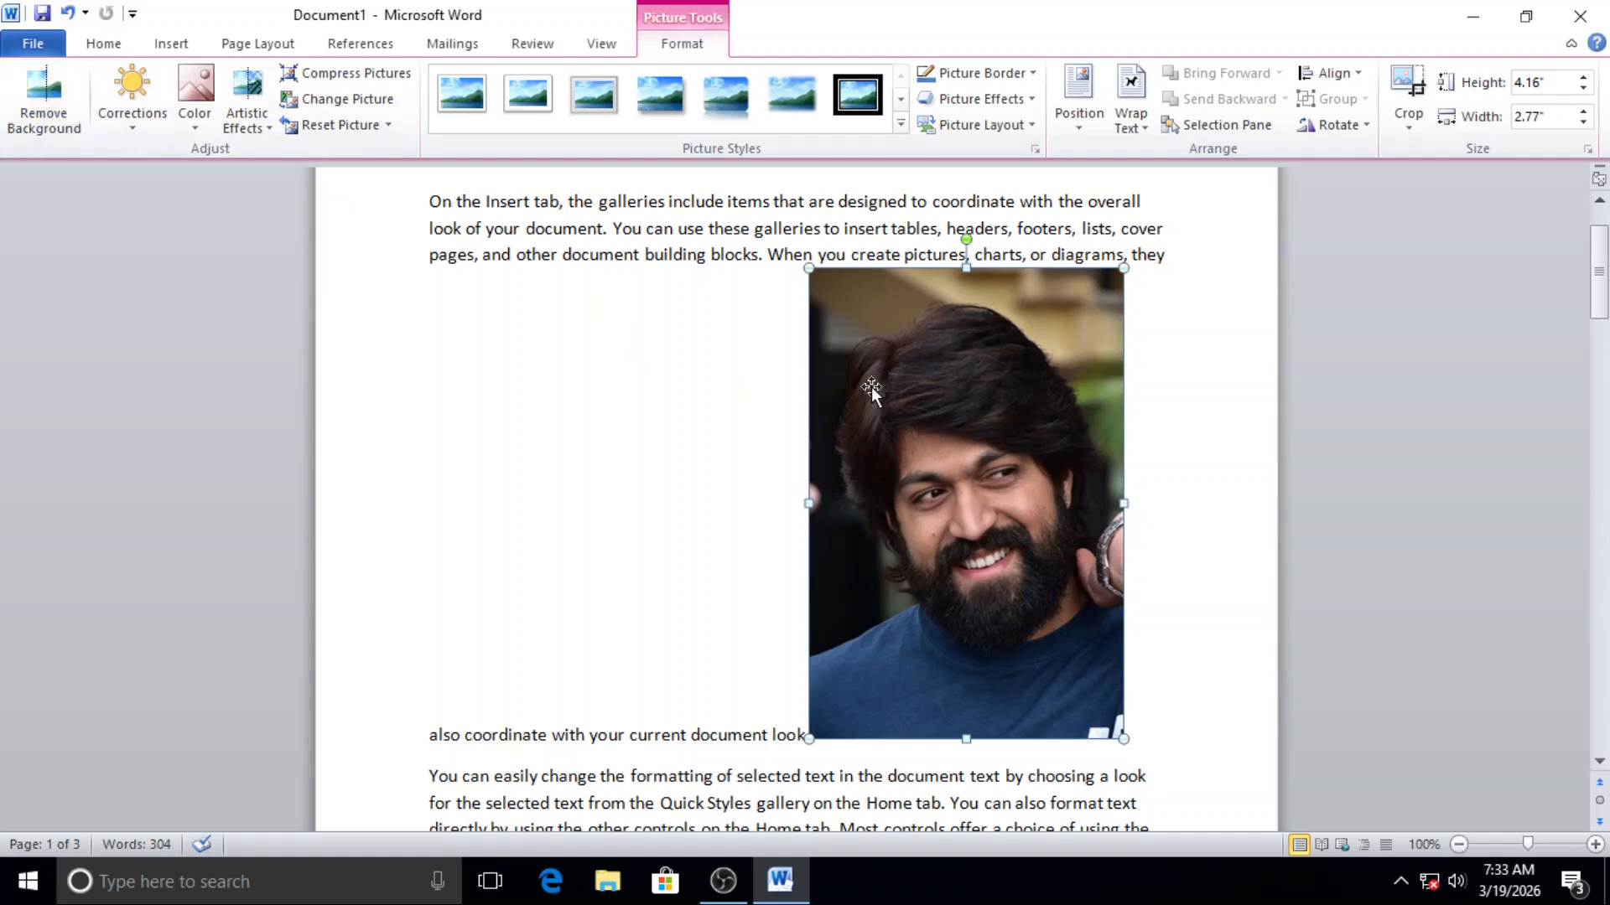
# Step: Start Remove Background on the picture and extend the selection frame to cover the whole image
pyautogui.click(22, 92)
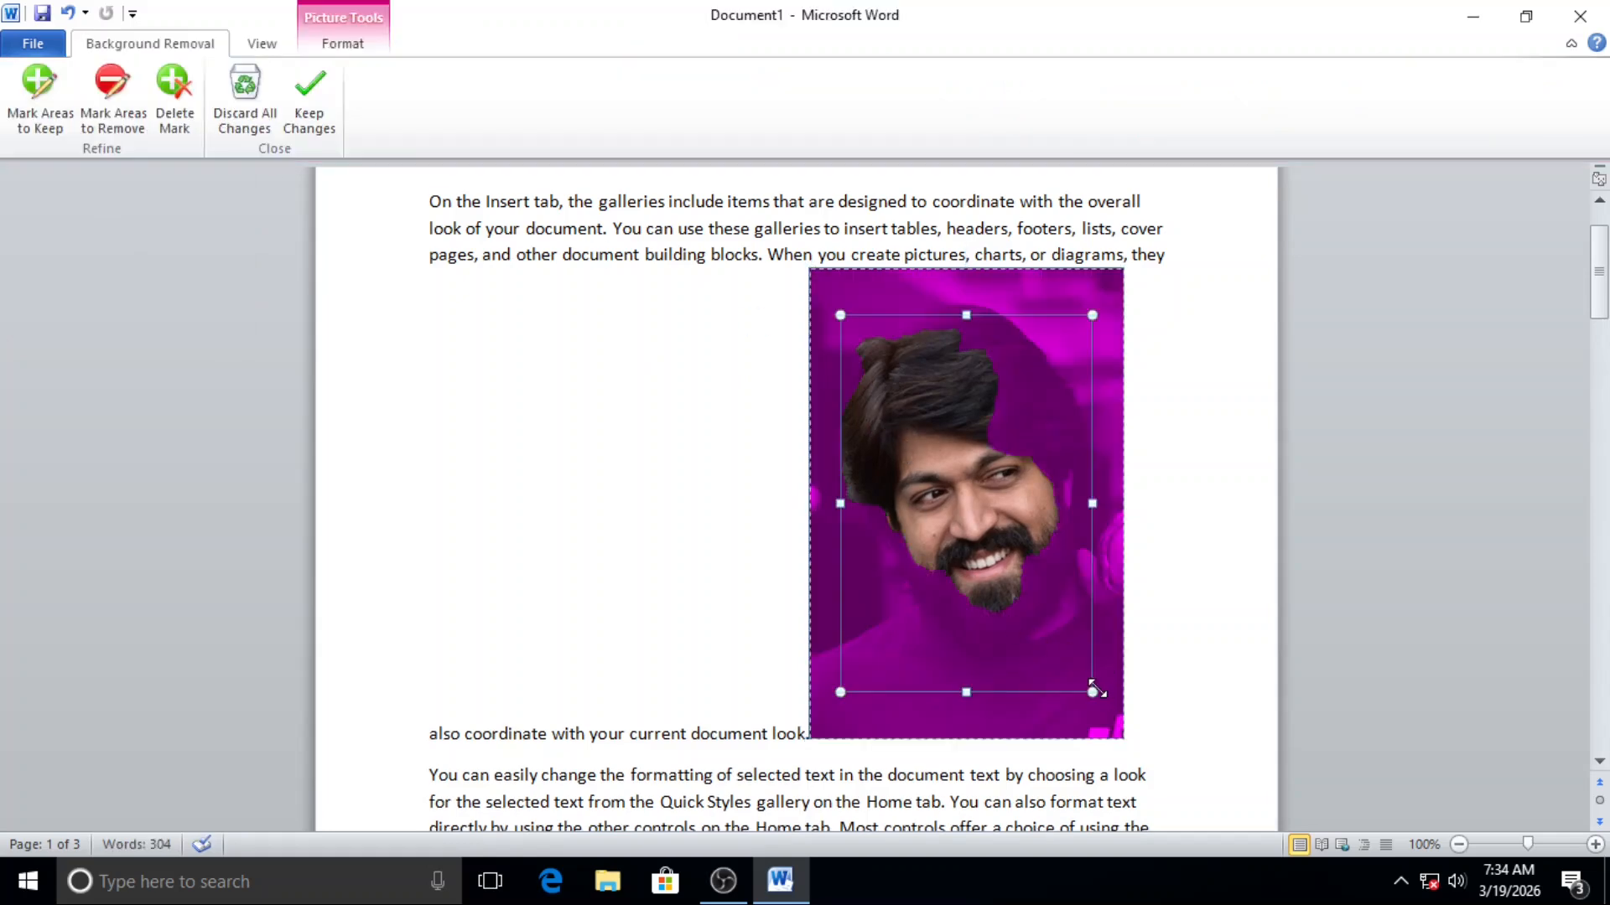
pyautogui.moveTo(1092, 691); pyautogui.dragTo(1125, 742)
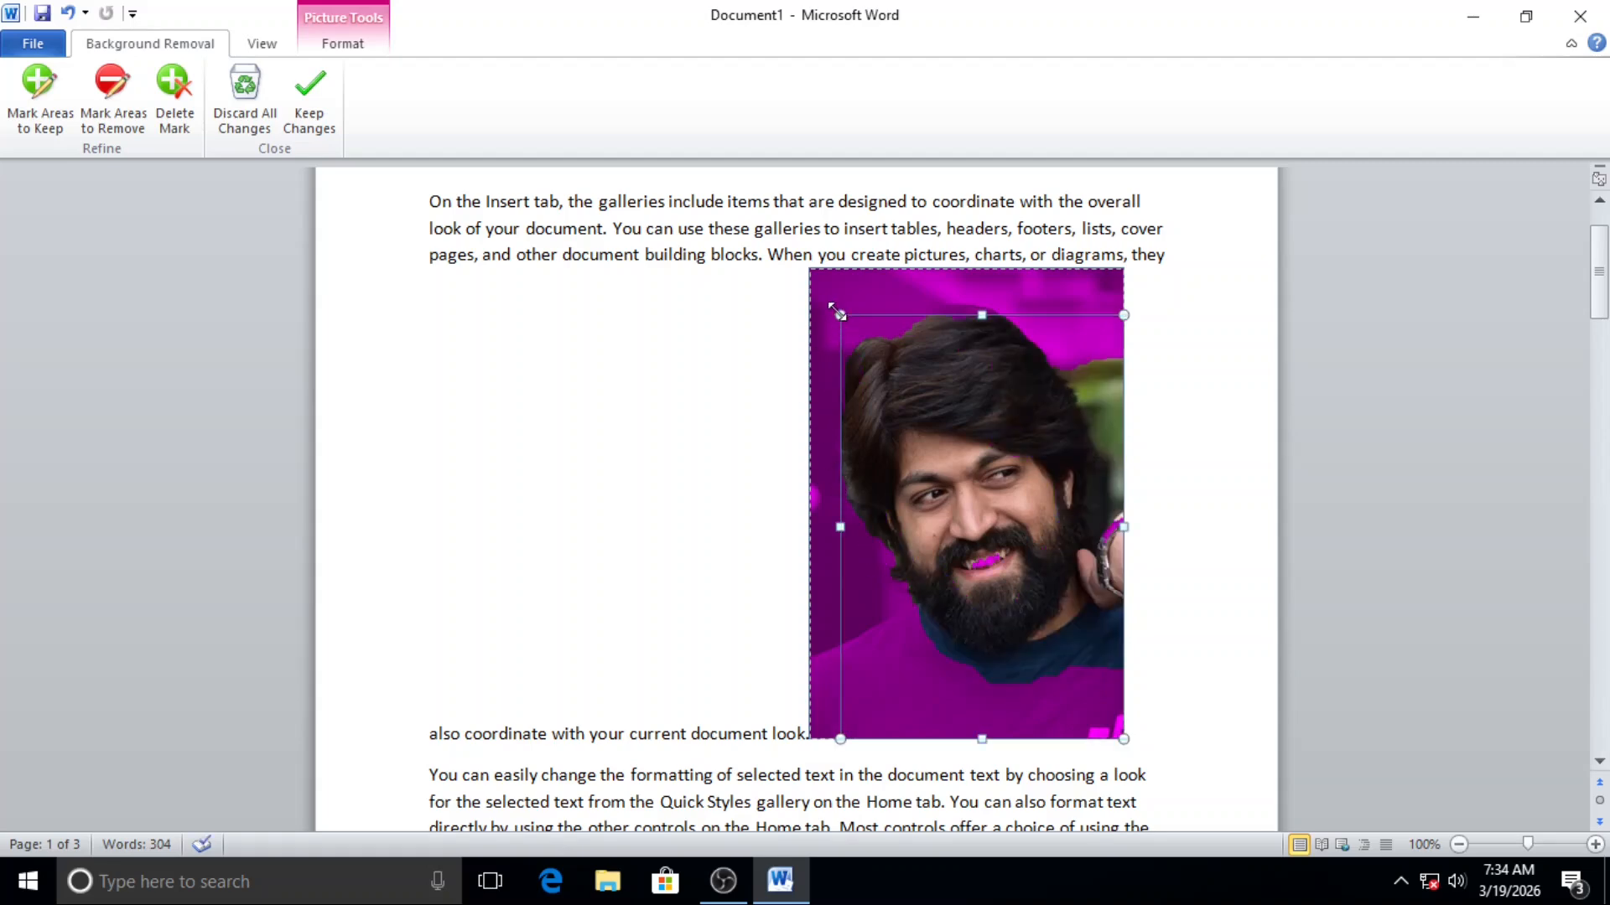
pyautogui.moveTo(837, 312); pyautogui.dragTo(800, 262)
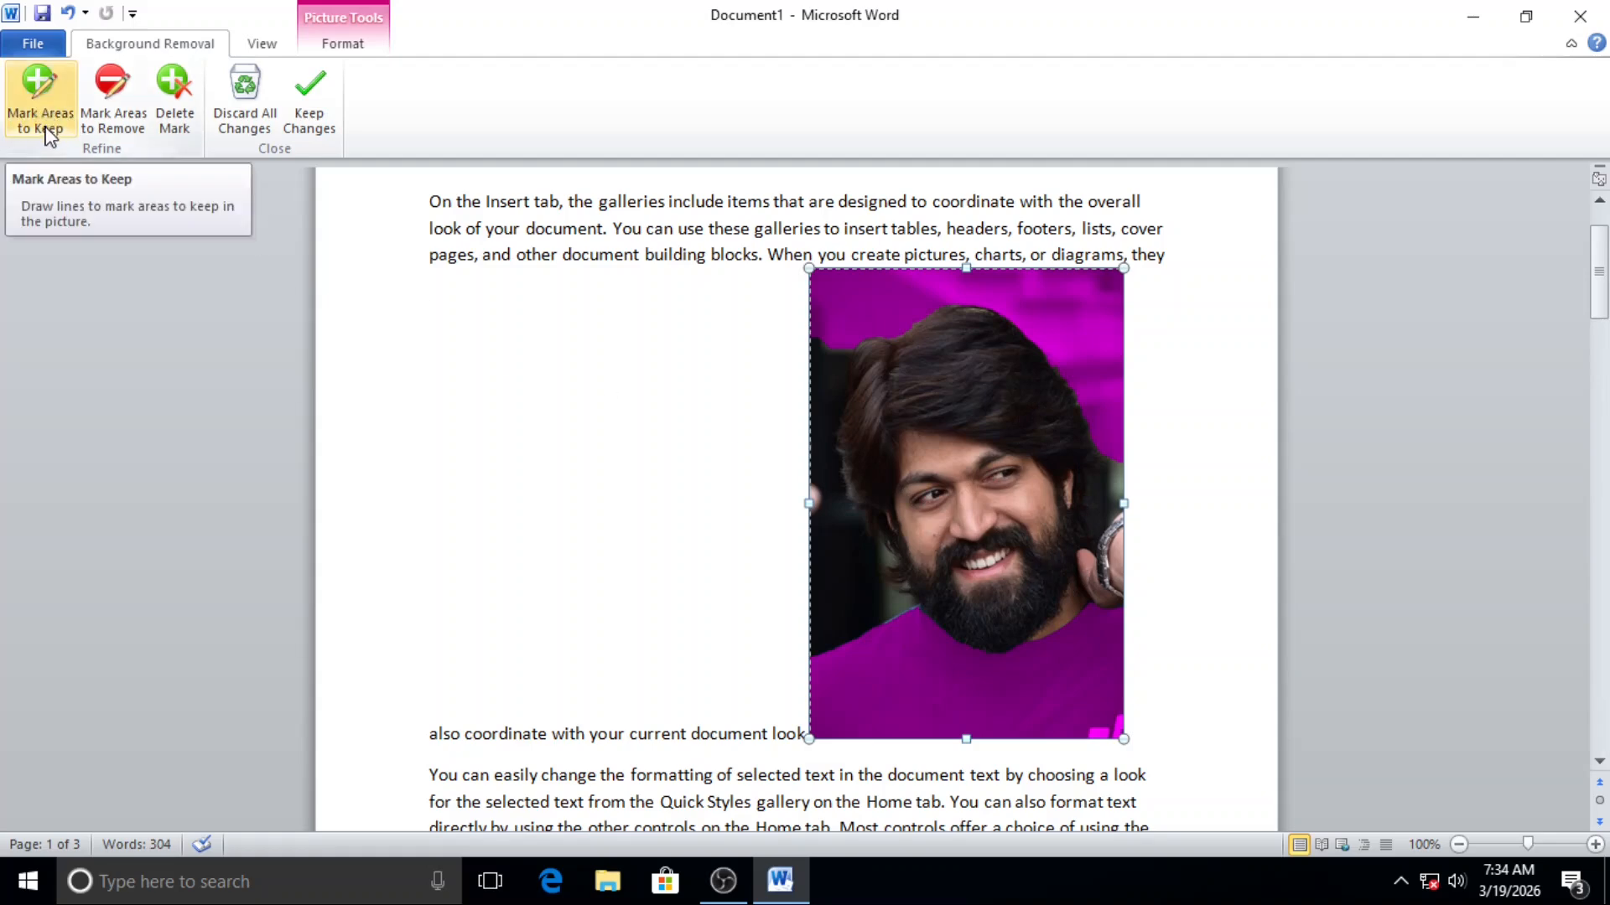
# Step: Mark the man's blue T-shirt, including its shoulders and lower edge, as areas to keep in the background removal
pyautogui.click(33, 99)
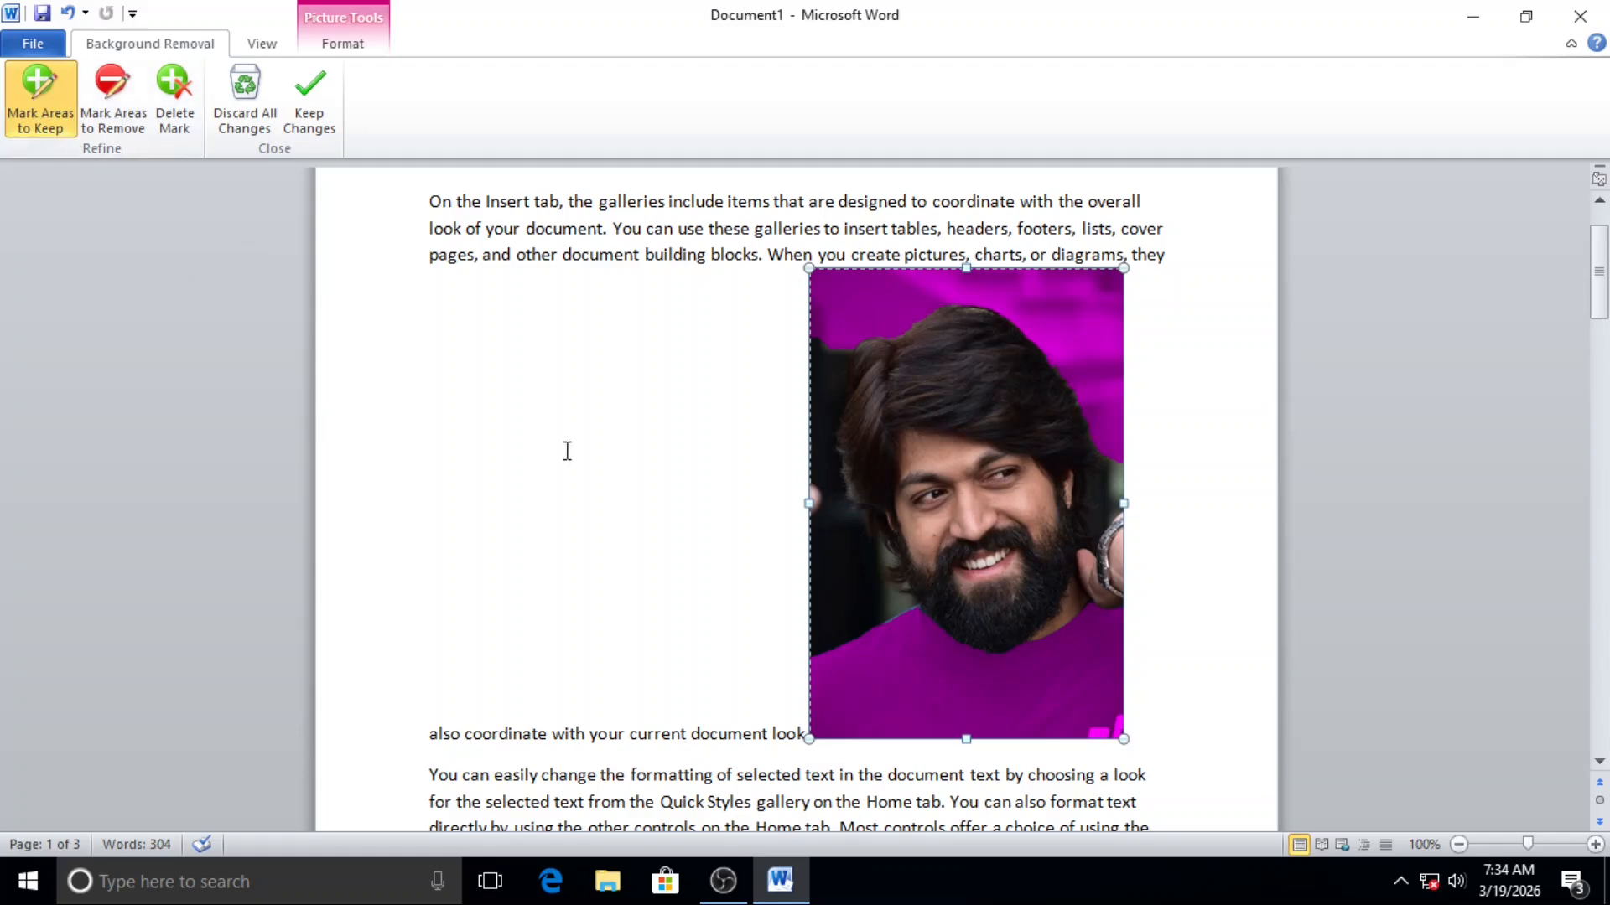
pyautogui.moveTo(962, 703); pyautogui.dragTo(1080, 709)
pyautogui.moveTo(834, 684)
pyautogui.mouseDown()
pyautogui.moveTo(854, 649)
pyautogui.moveTo(835, 637)
pyautogui.mouseUp()
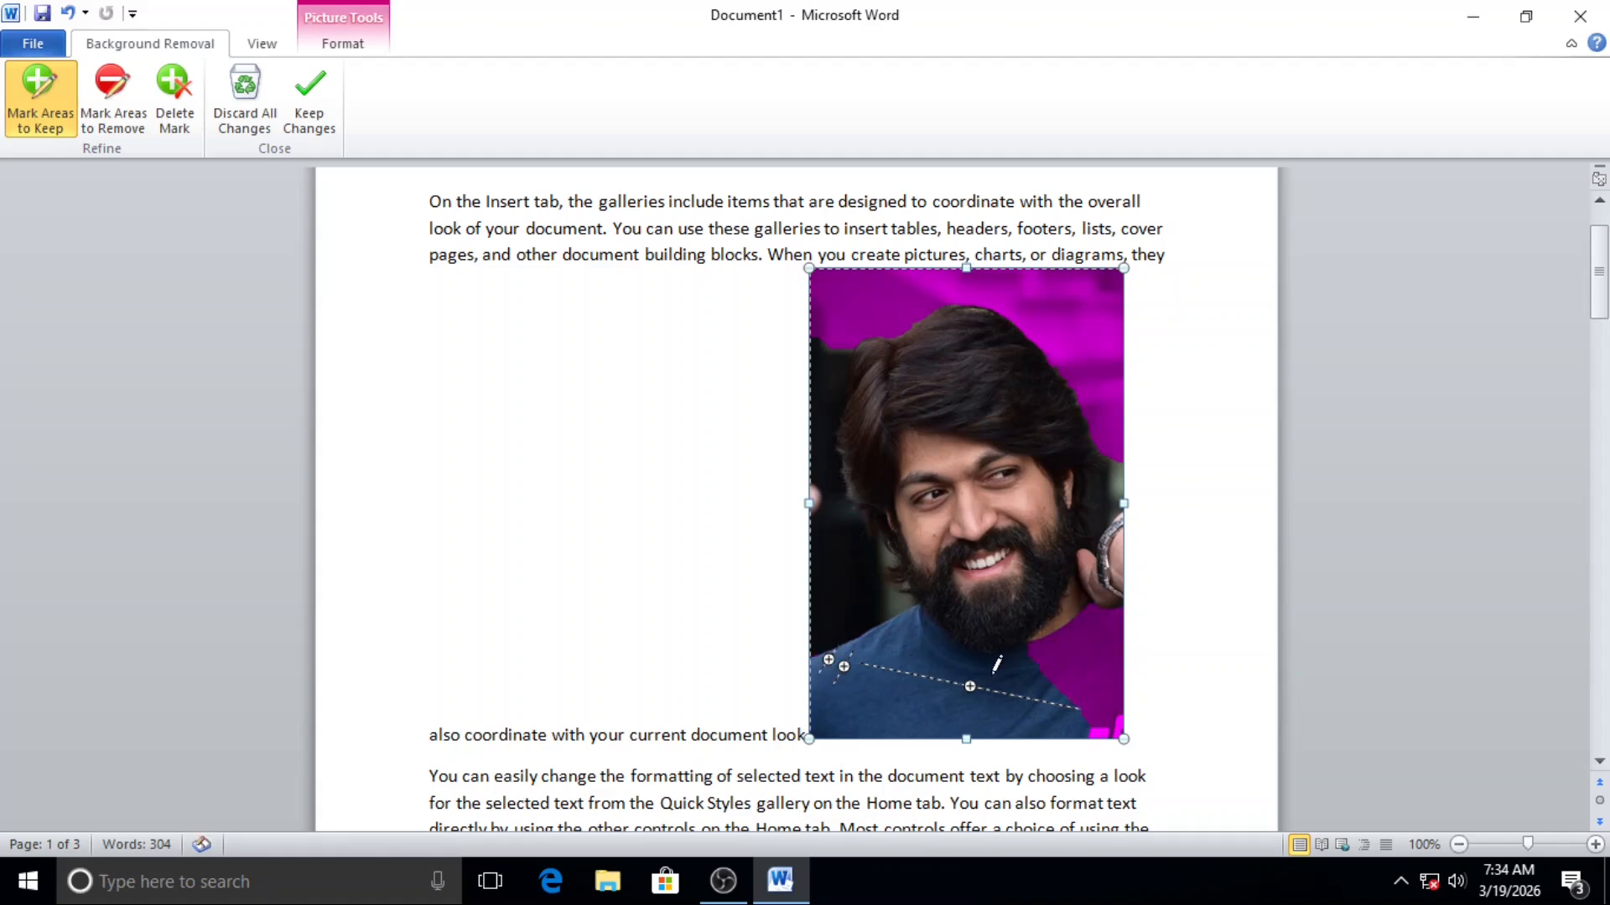
pyautogui.moveTo(1077, 644); pyautogui.dragTo(1125, 718)
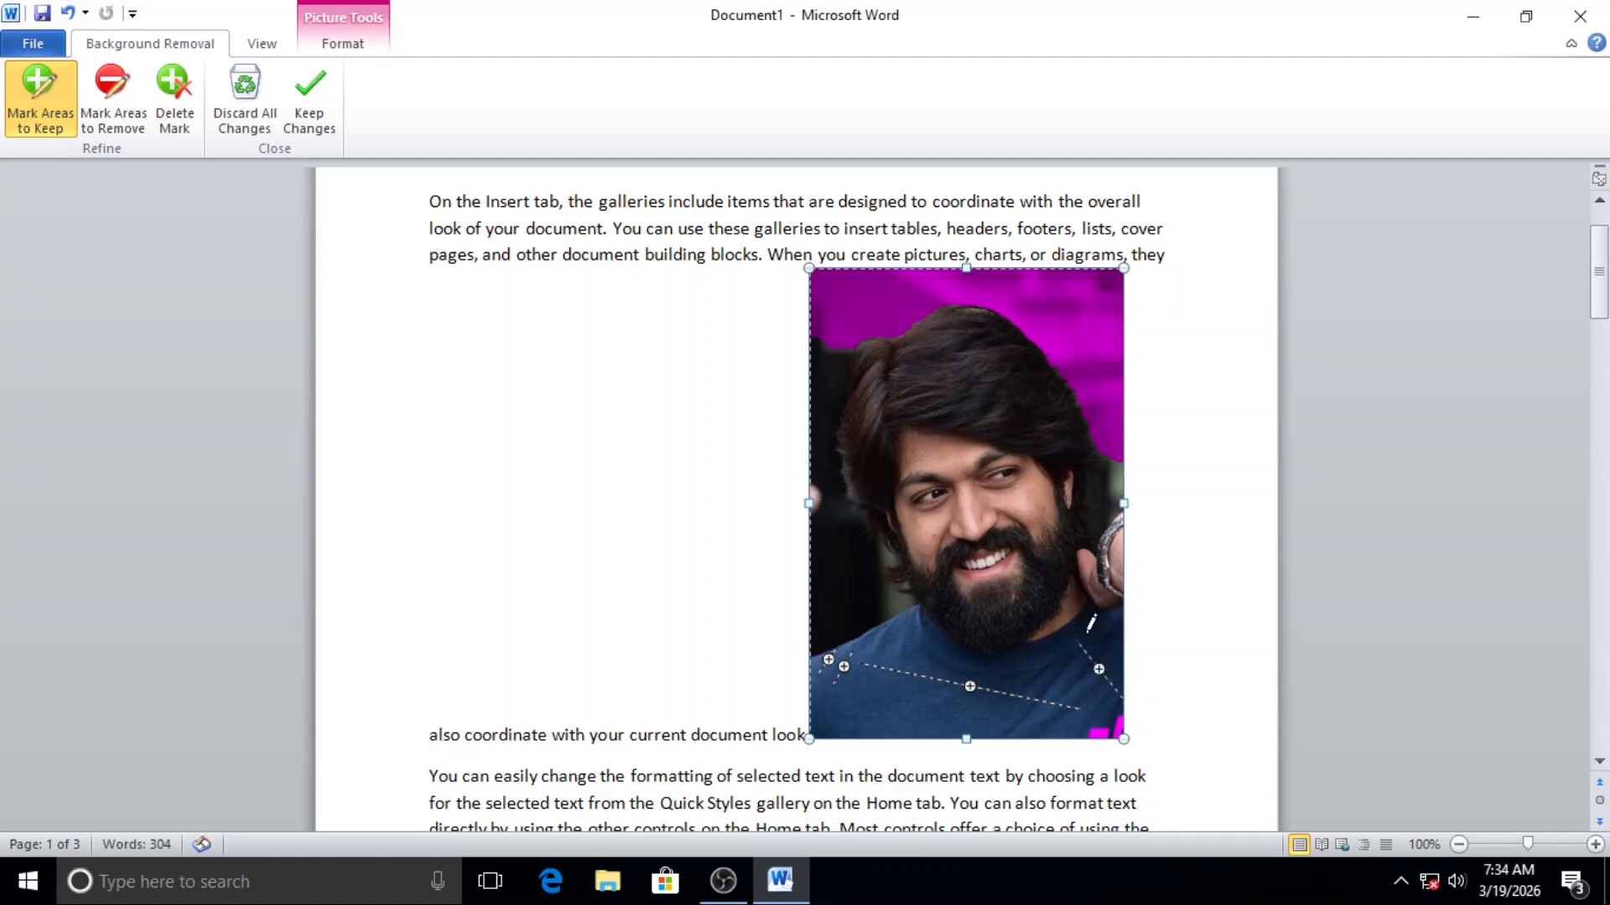
pyautogui.click(1103, 728)
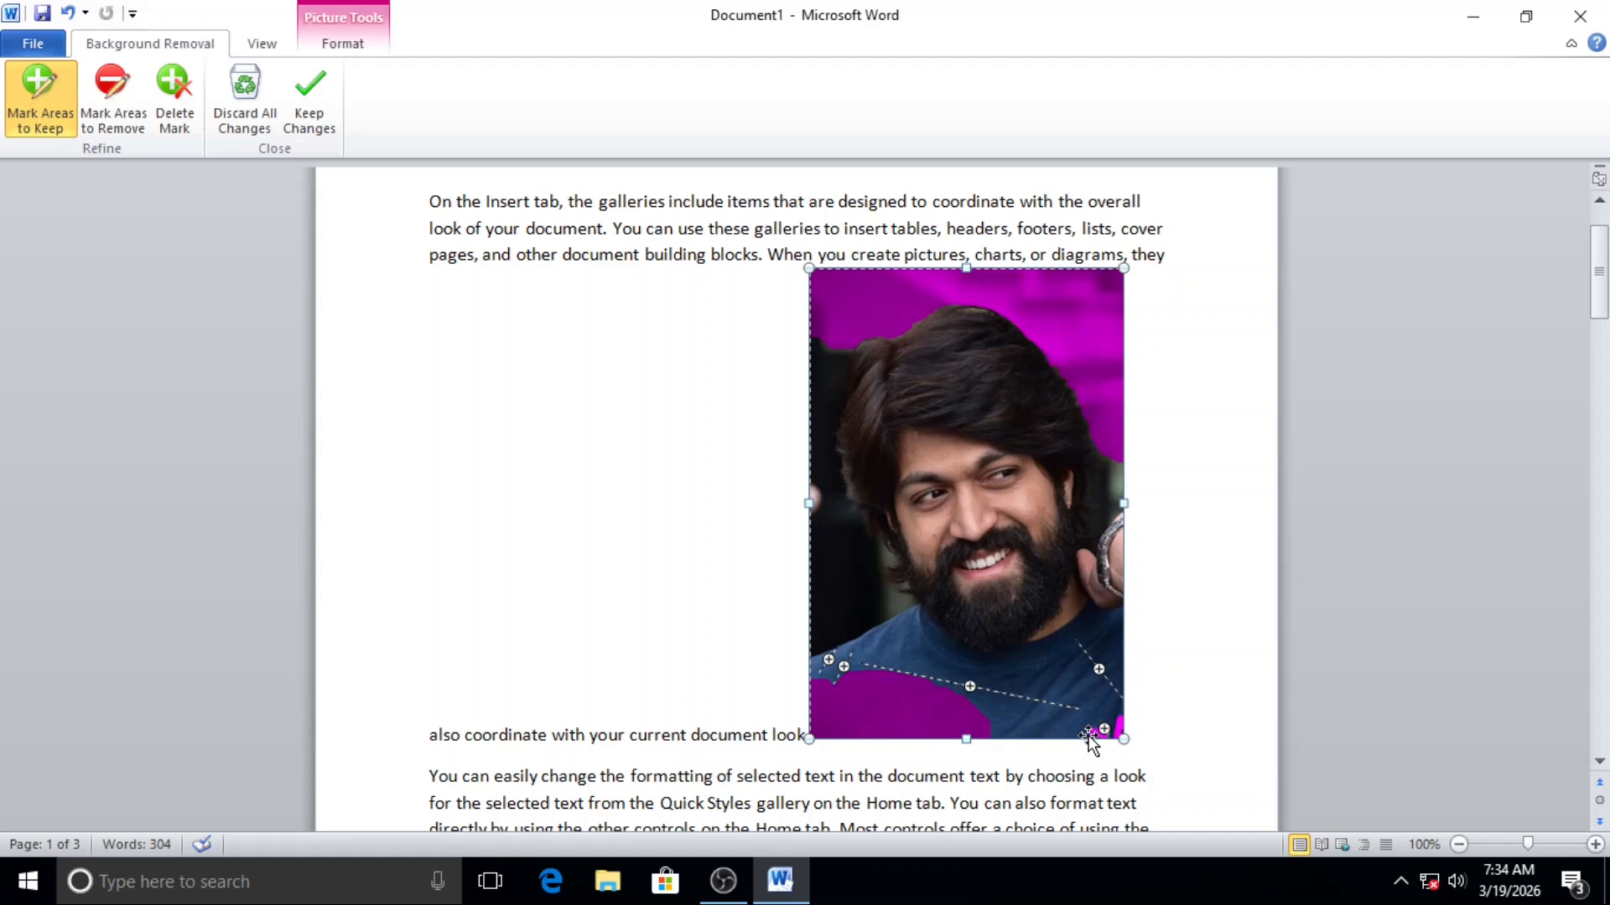
pyautogui.moveTo(950, 726); pyautogui.dragTo(1094, 752)
pyautogui.moveTo(1114, 669); pyautogui.dragTo(1114, 666)
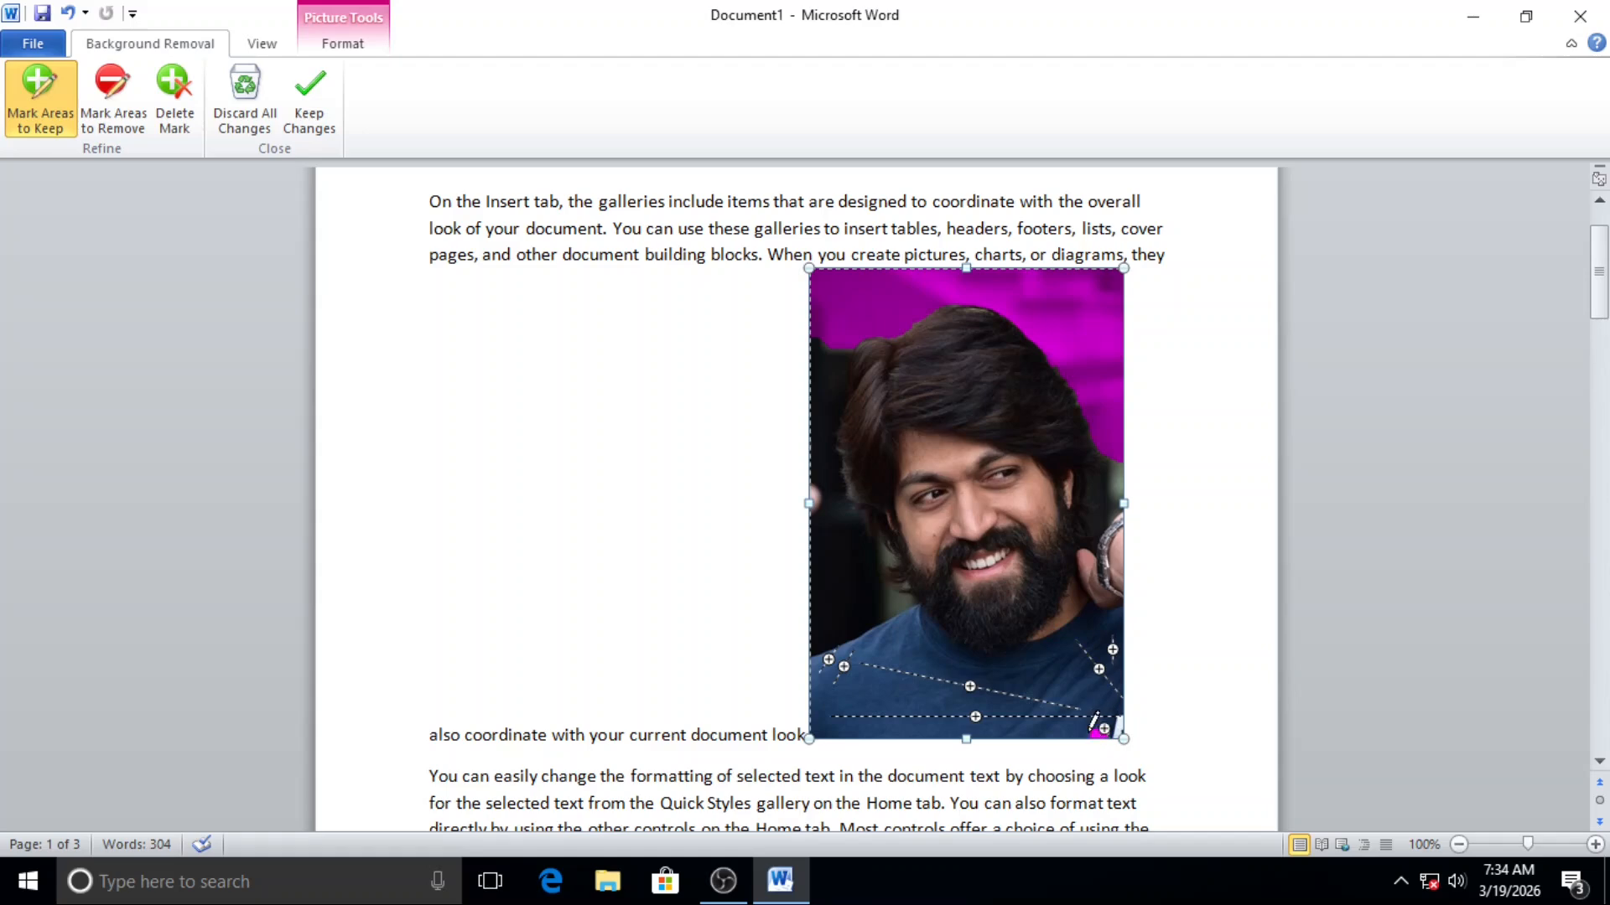
pyautogui.moveTo(1087, 726); pyautogui.dragTo(1104, 741)
# Step: Mark the remaining background on both sides of the man's head as areas to remove and keep the background removal changes
pyautogui.click(115, 95)
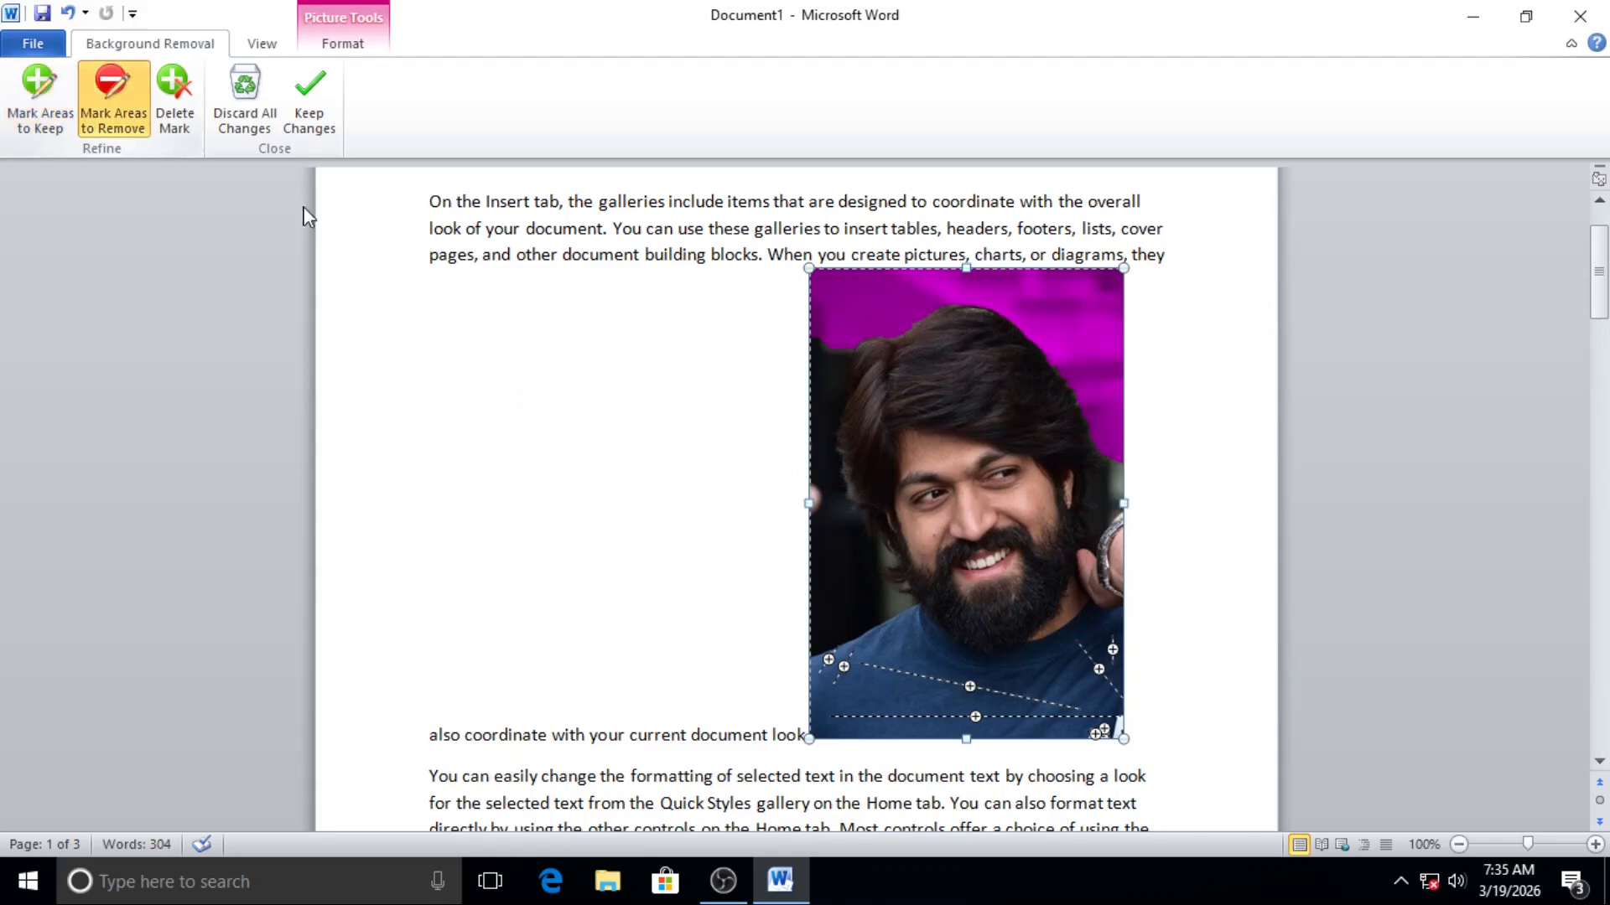
pyautogui.moveTo(842, 337)
pyautogui.mouseDown()
pyautogui.moveTo(819, 535)
pyautogui.moveTo(856, 594)
pyautogui.mouseUp()
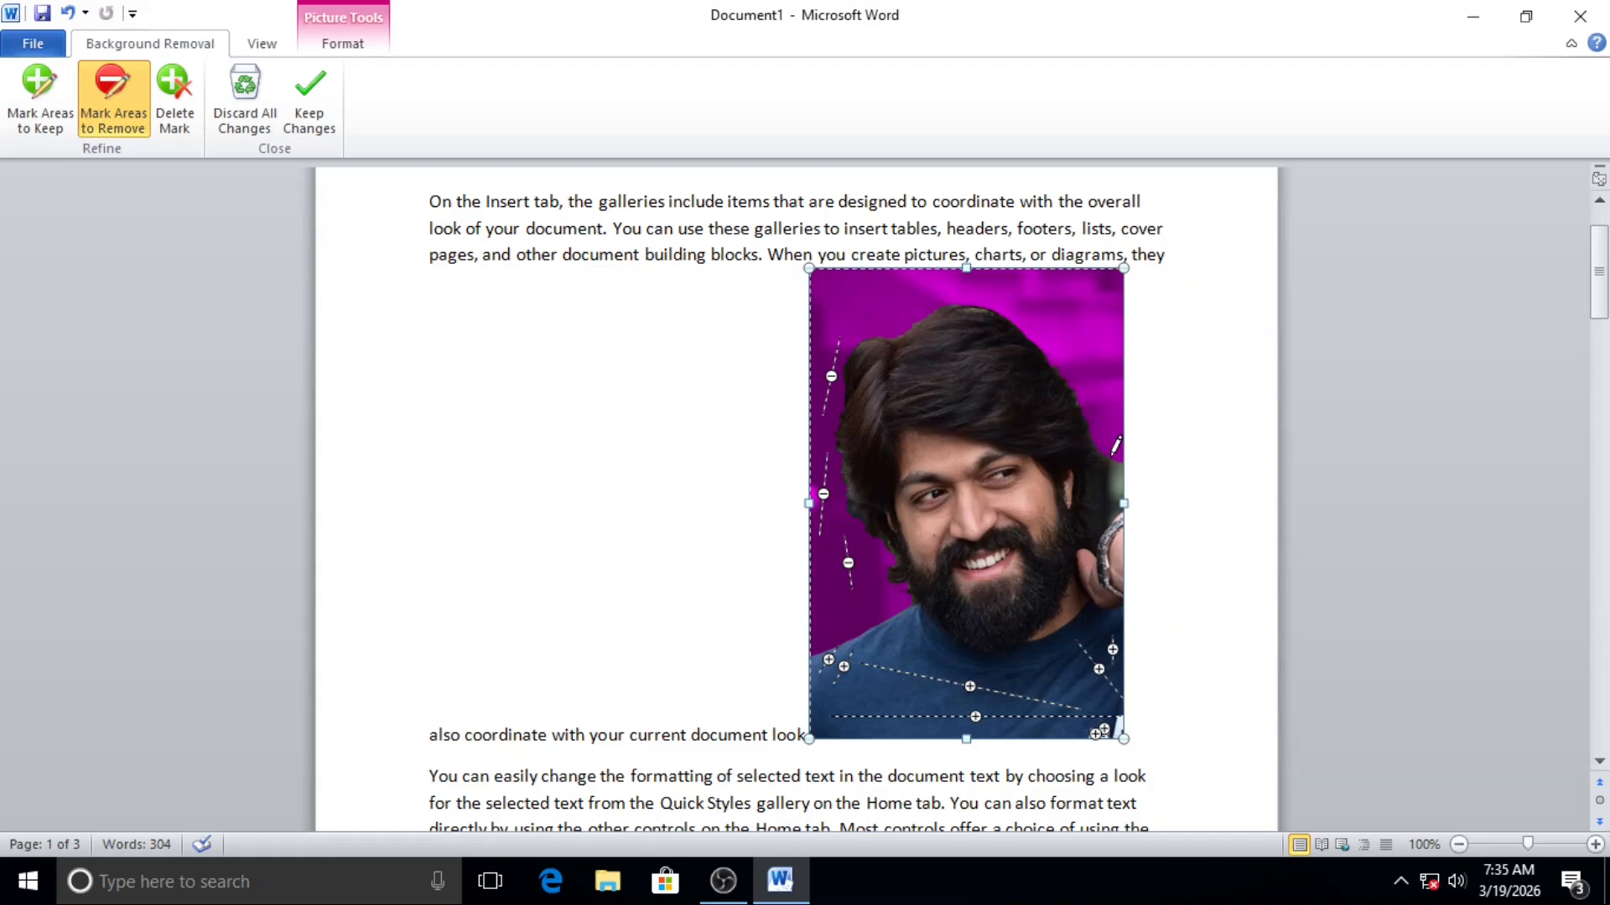
pyautogui.moveTo(1111, 461); pyautogui.dragTo(1117, 503)
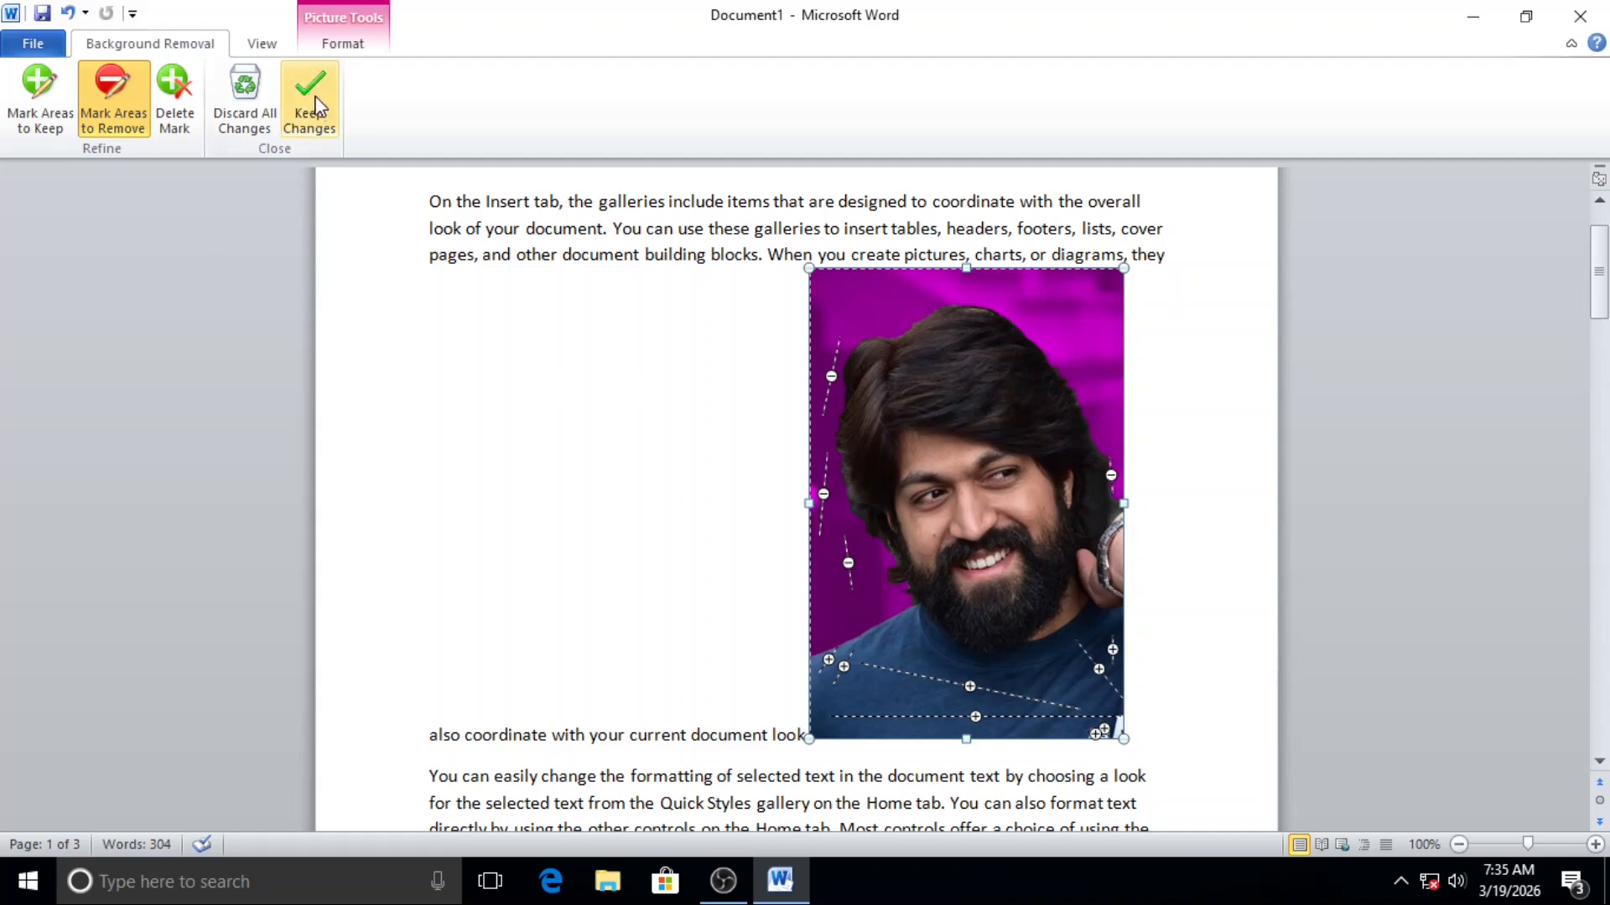
pyautogui.click(309, 99)
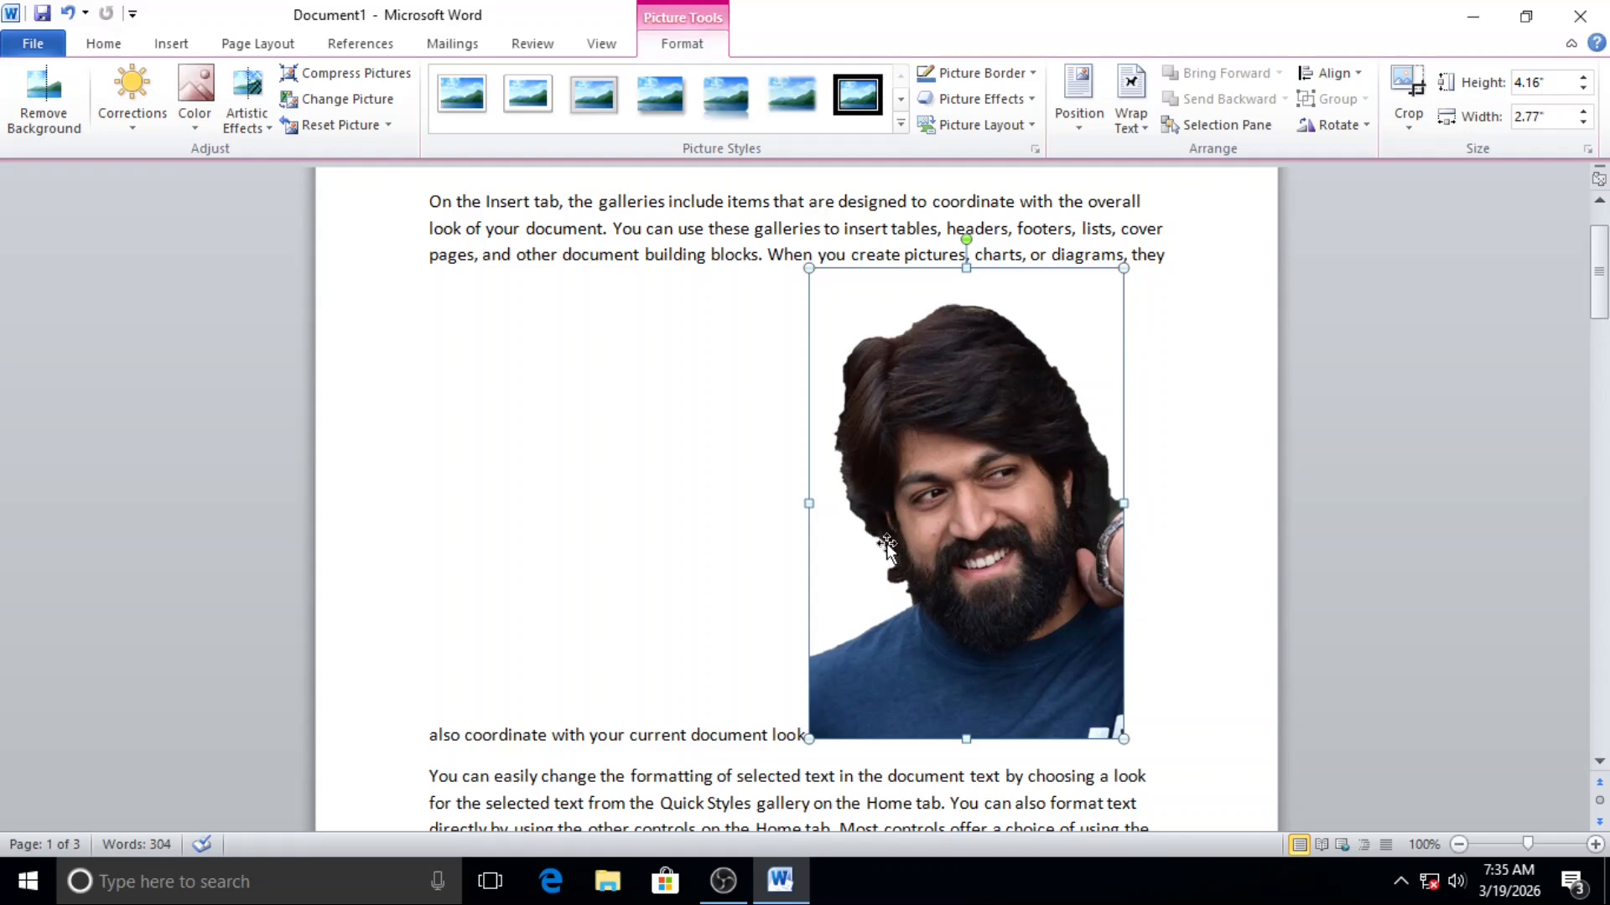
# Step: Apply the Sharpen: 50% correction to the picture and look through its color and artistic effect options
pyautogui.click(147, 132)
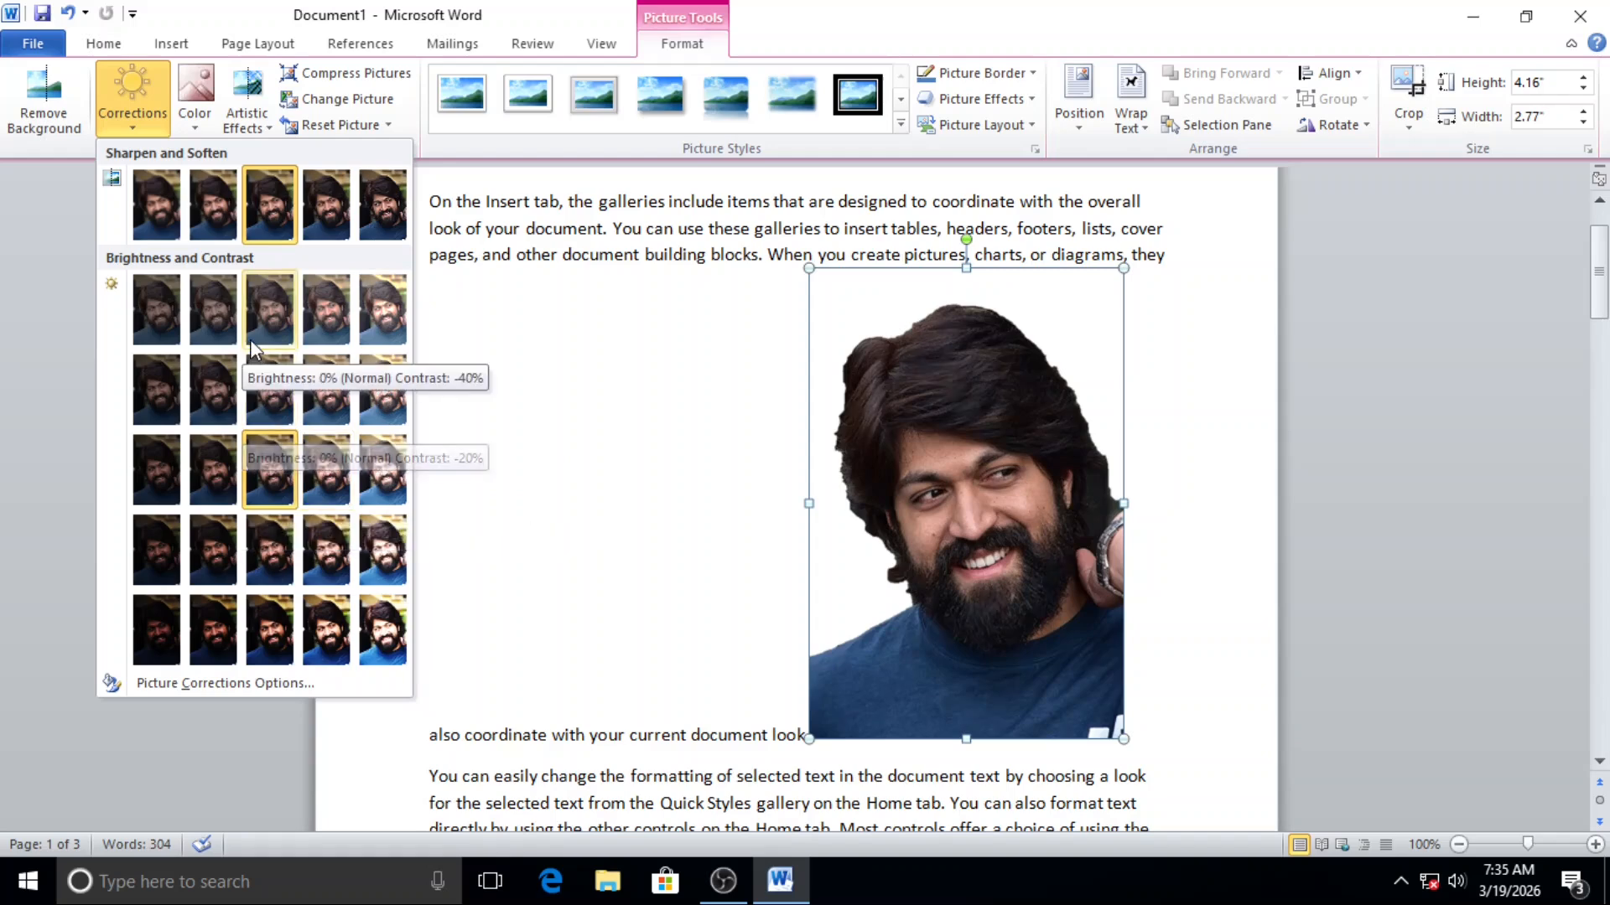
pyautogui.click(385, 215)
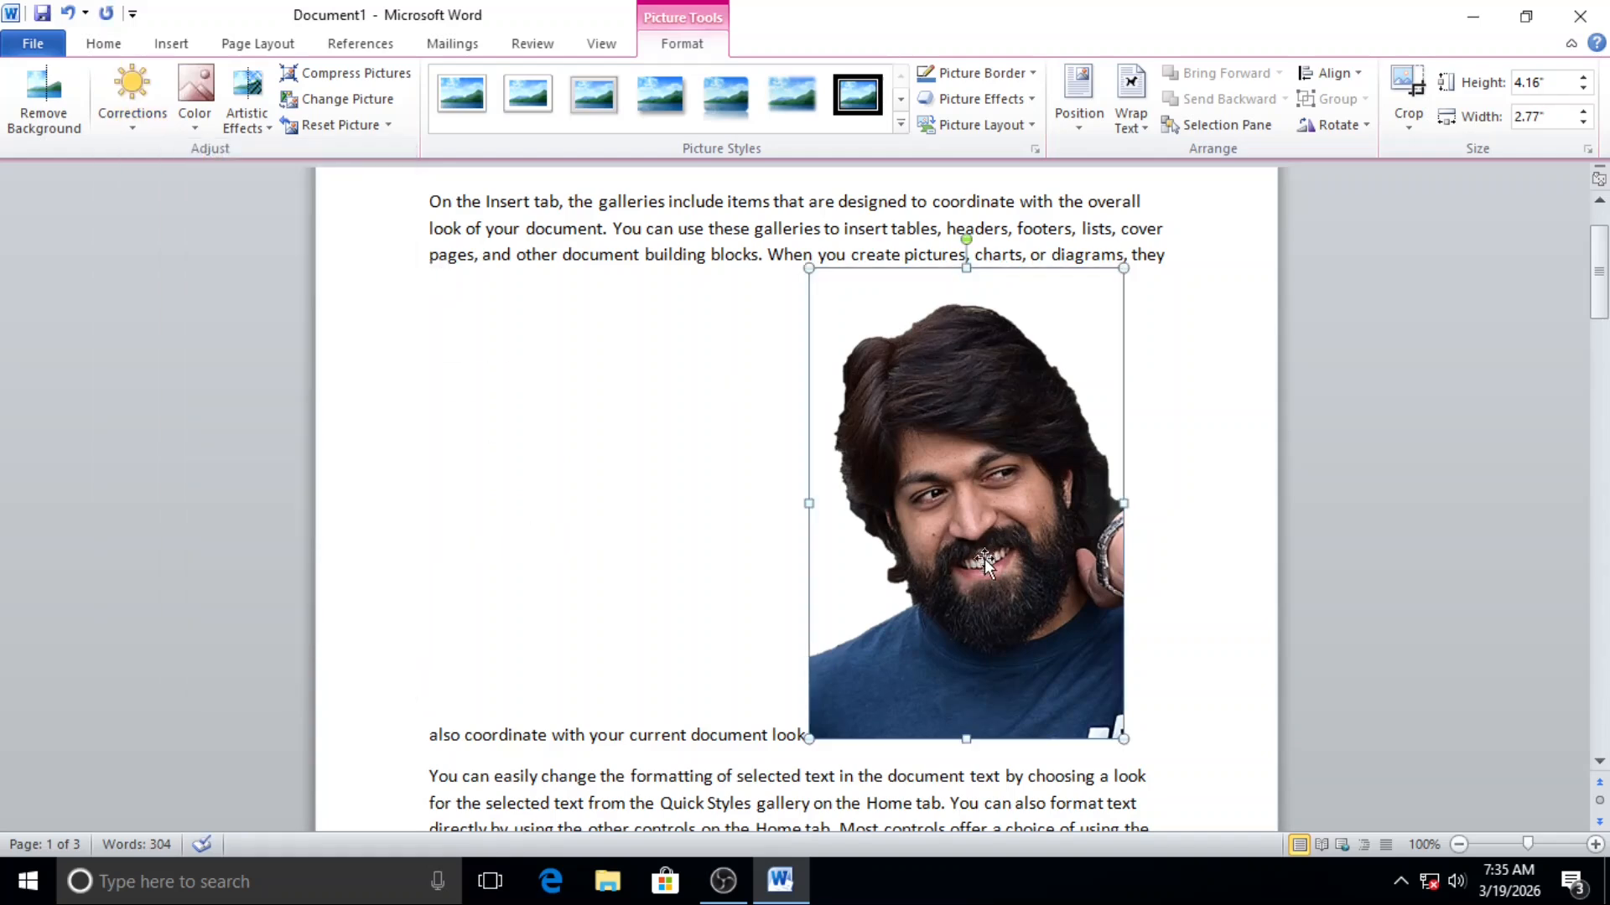
pyautogui.click(195, 126)
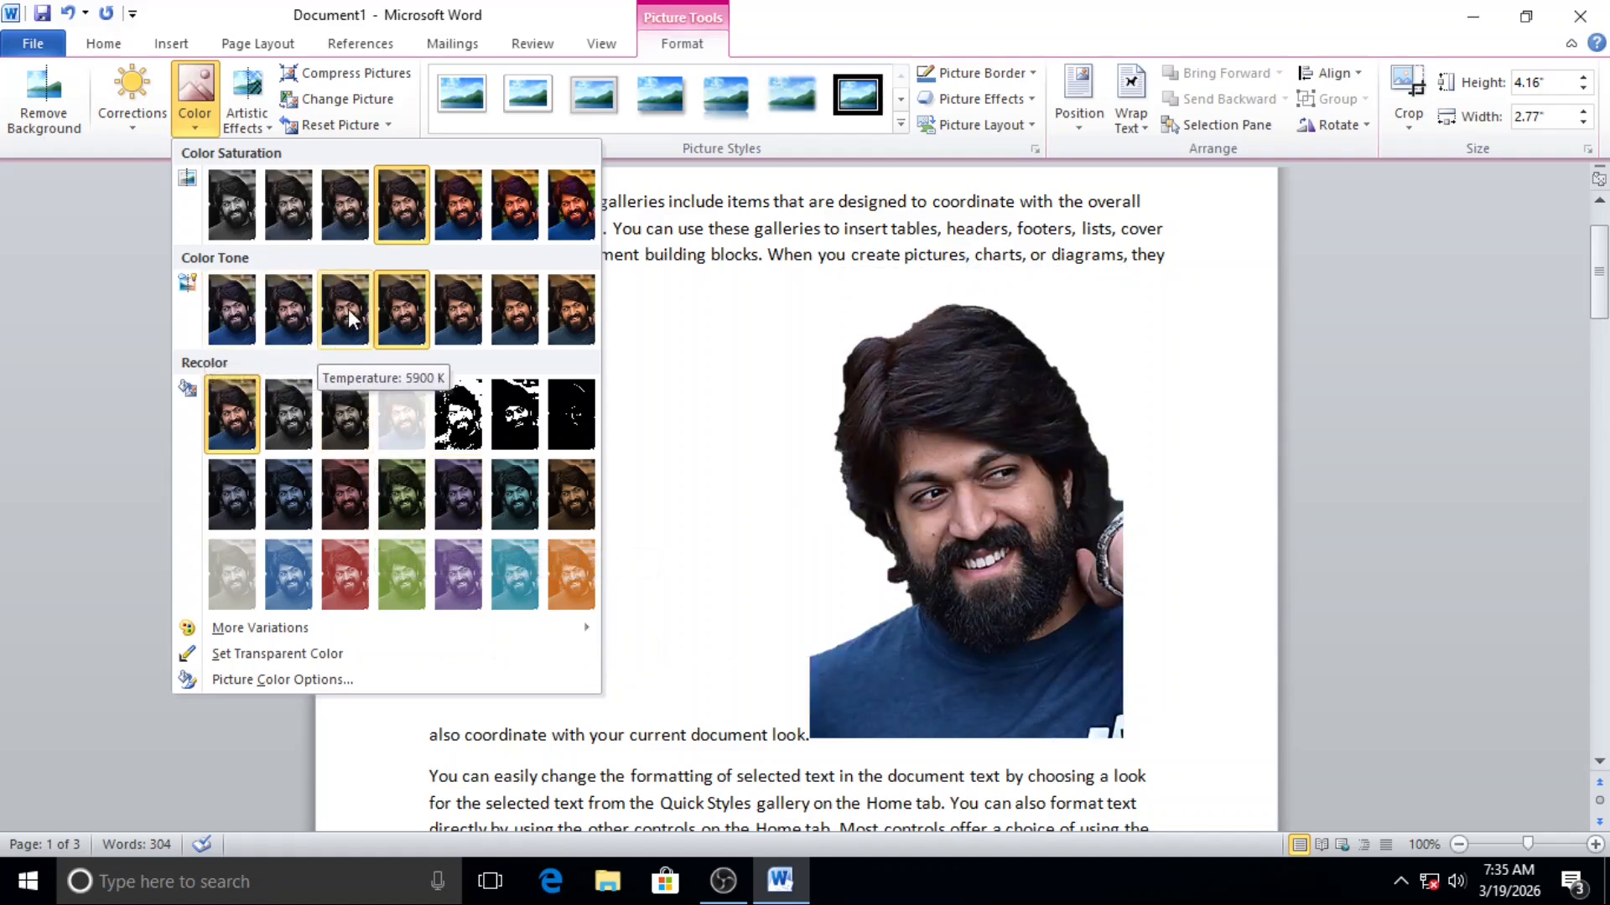
pyautogui.click(644, 335)
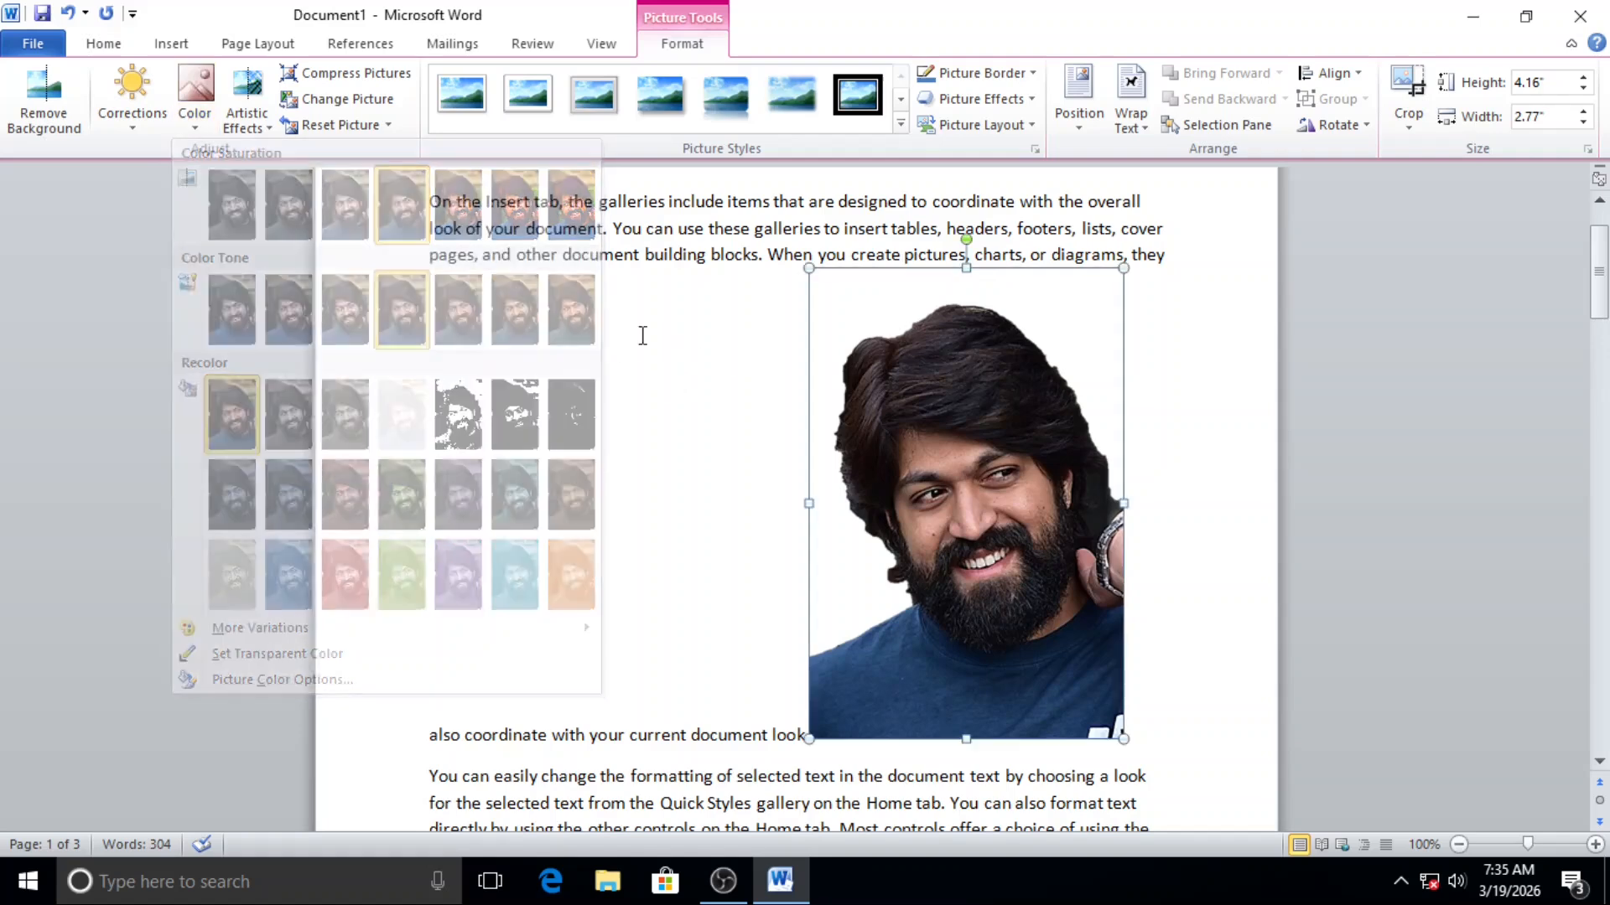
pyautogui.click(242, 126)
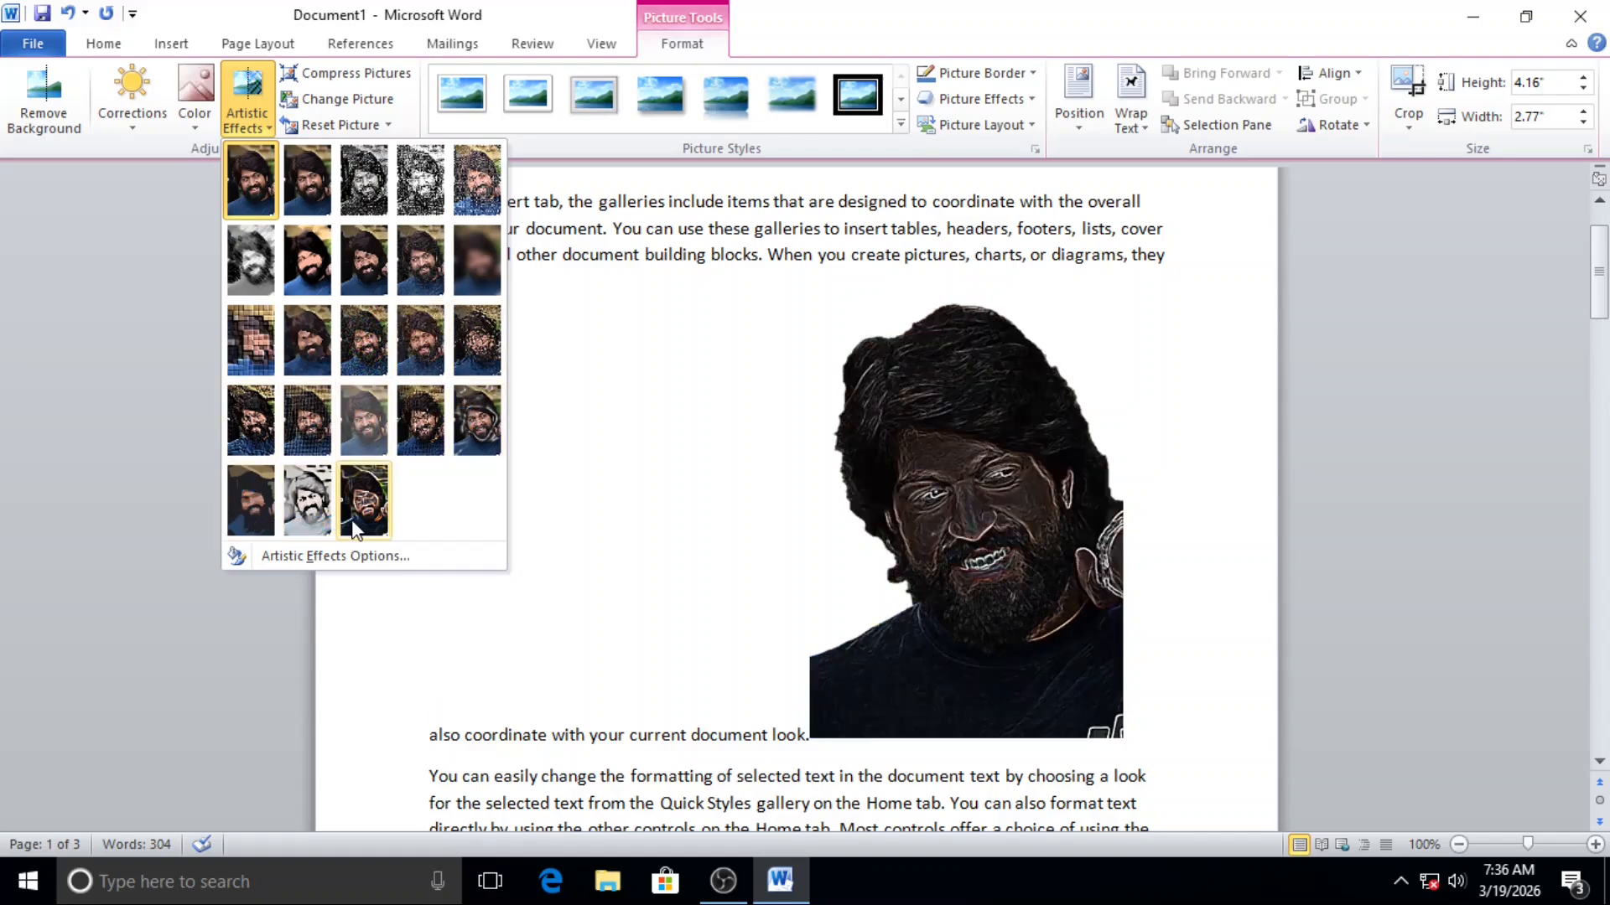
pyautogui.click(384, 80)
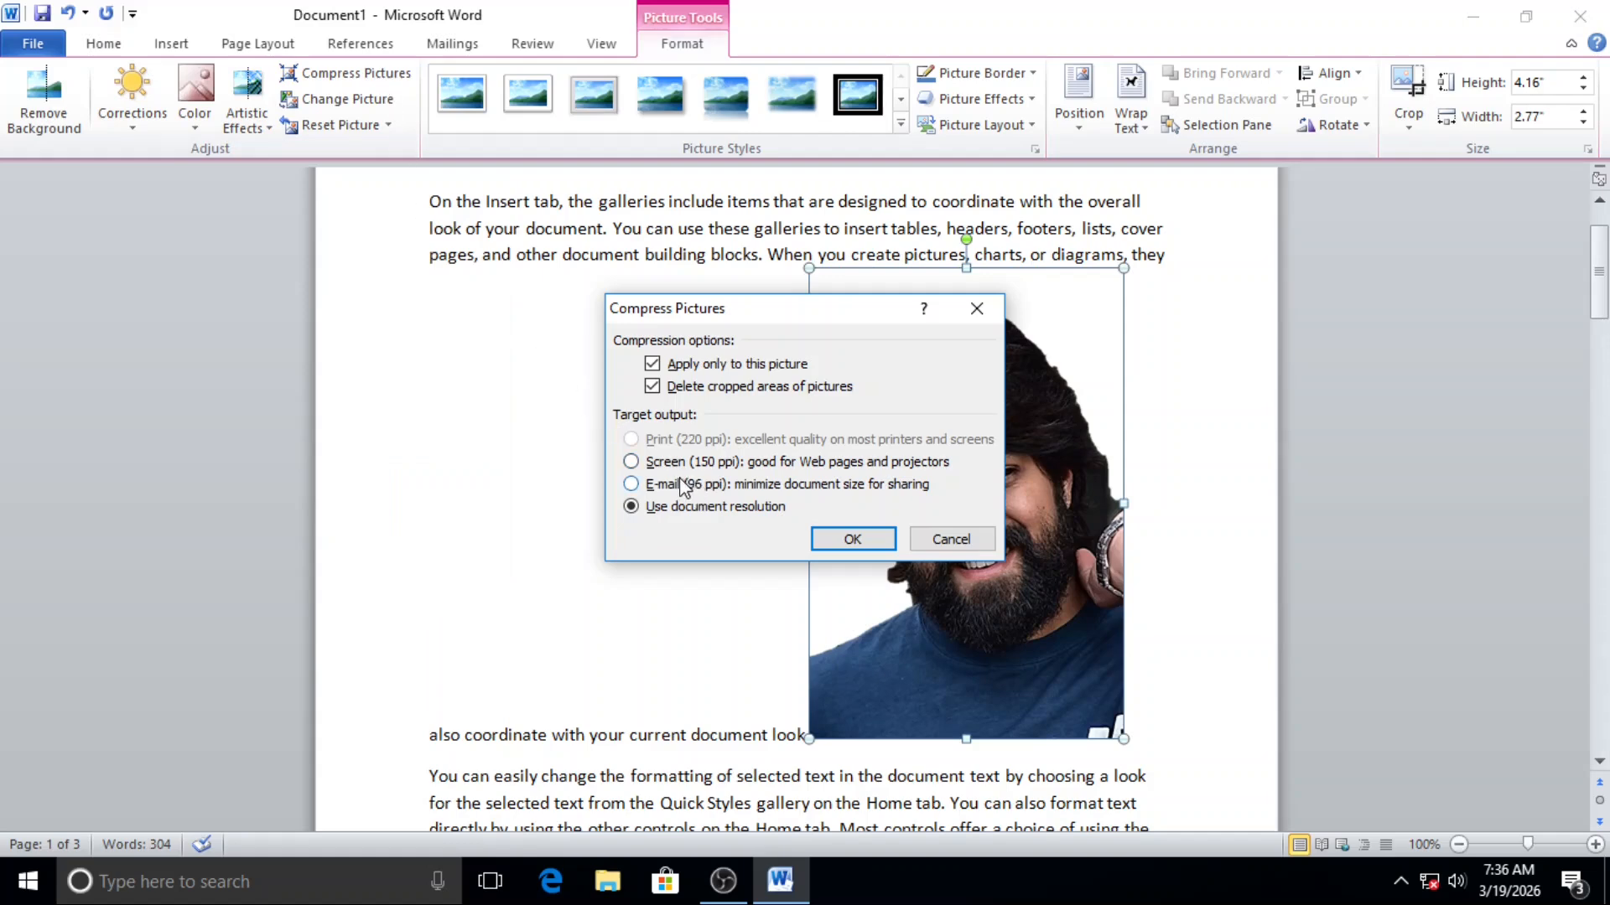
pyautogui.click(683, 486)
pyautogui.click(958, 535)
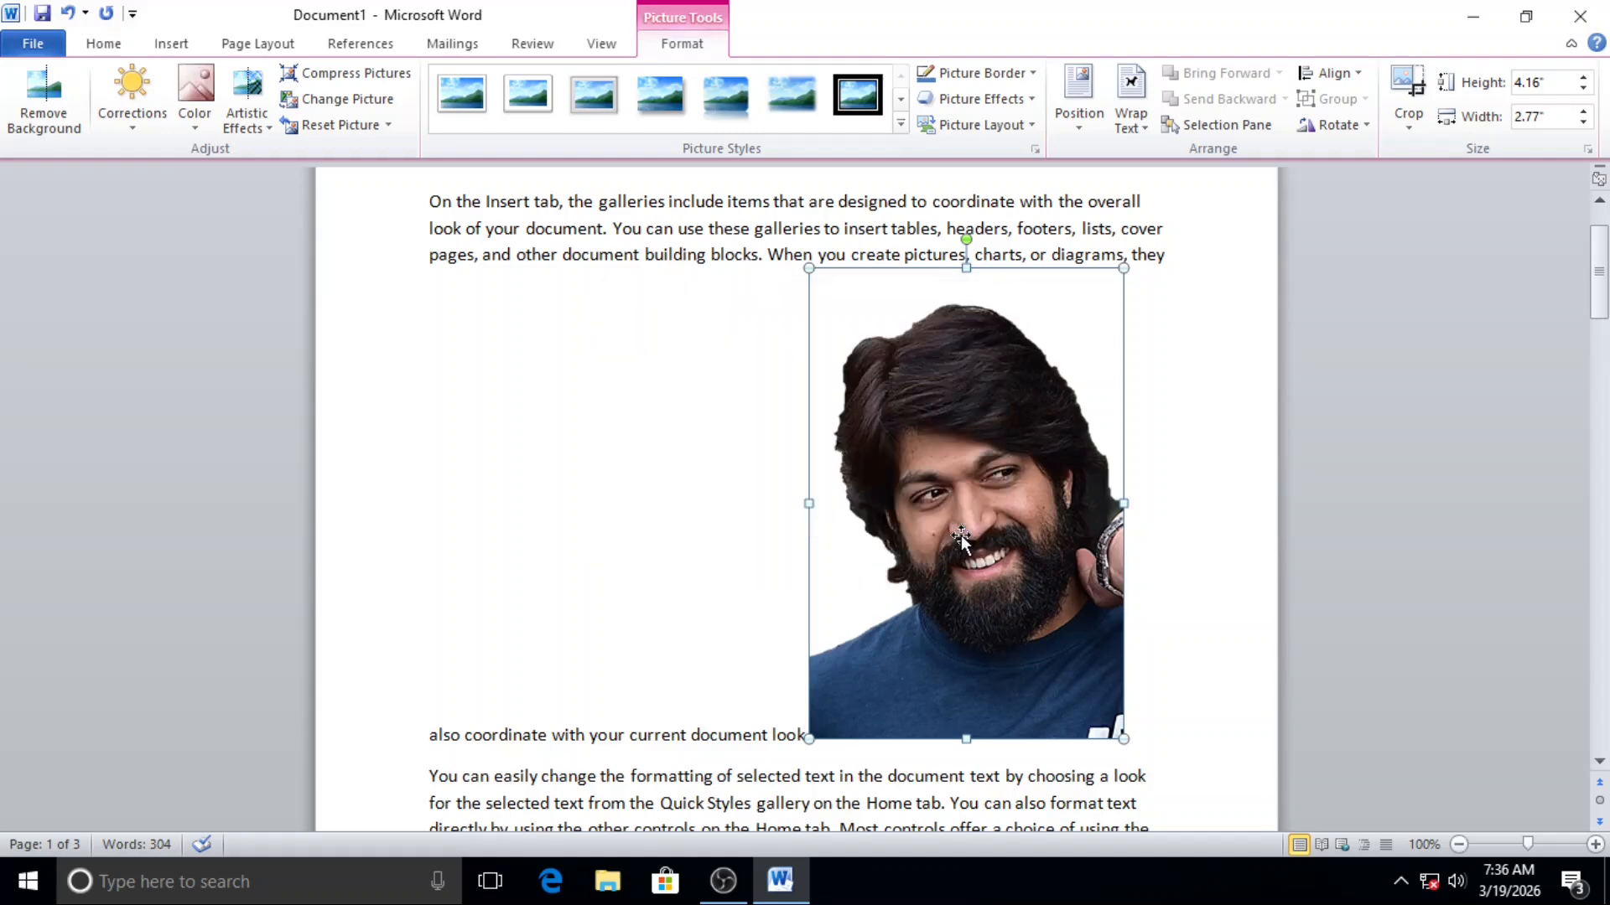
# Step: Change the picture to 9efb8c638e468743addf837bbd415052 from the photo (24).chk folder and undo the replacement
pyautogui.click(330, 106)
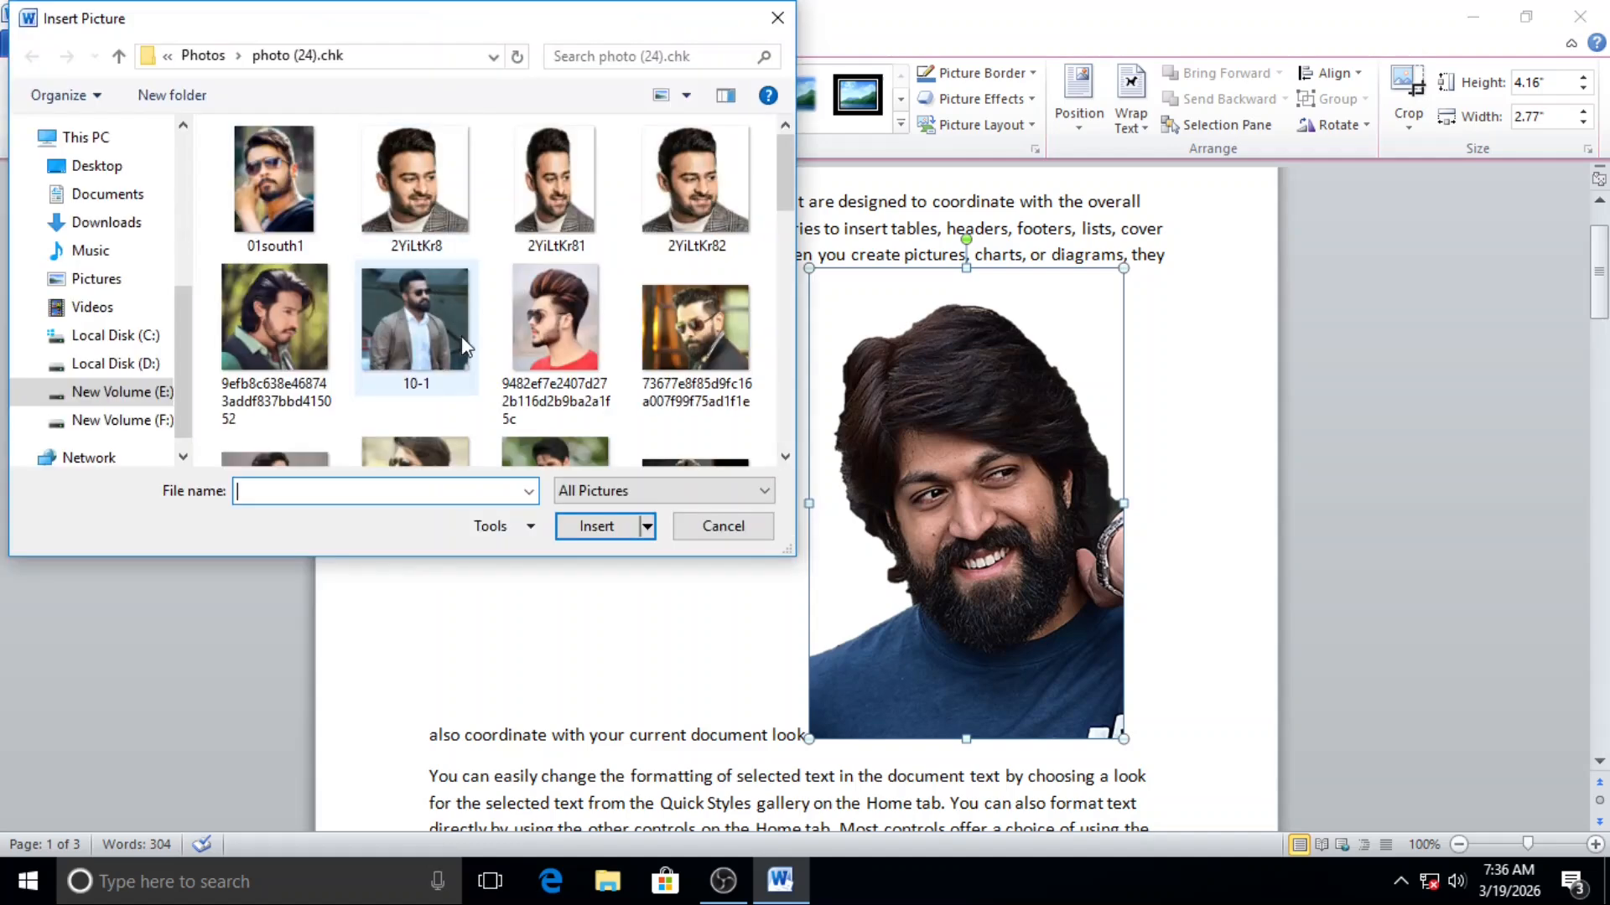
pyautogui.click(260, 323)
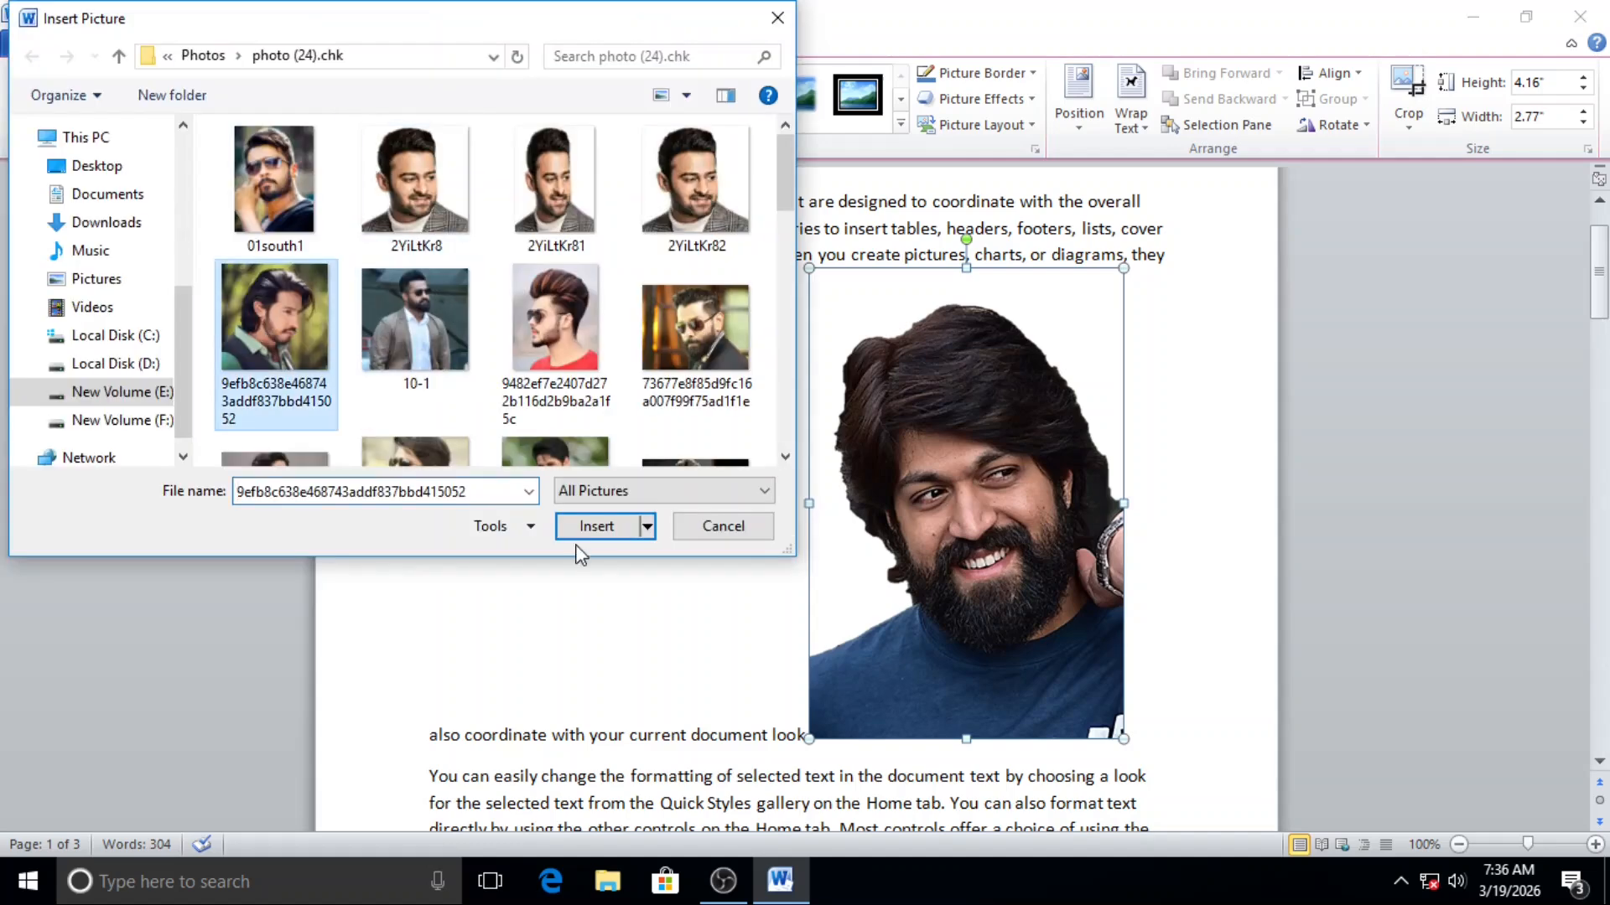
pyautogui.click(597, 526)
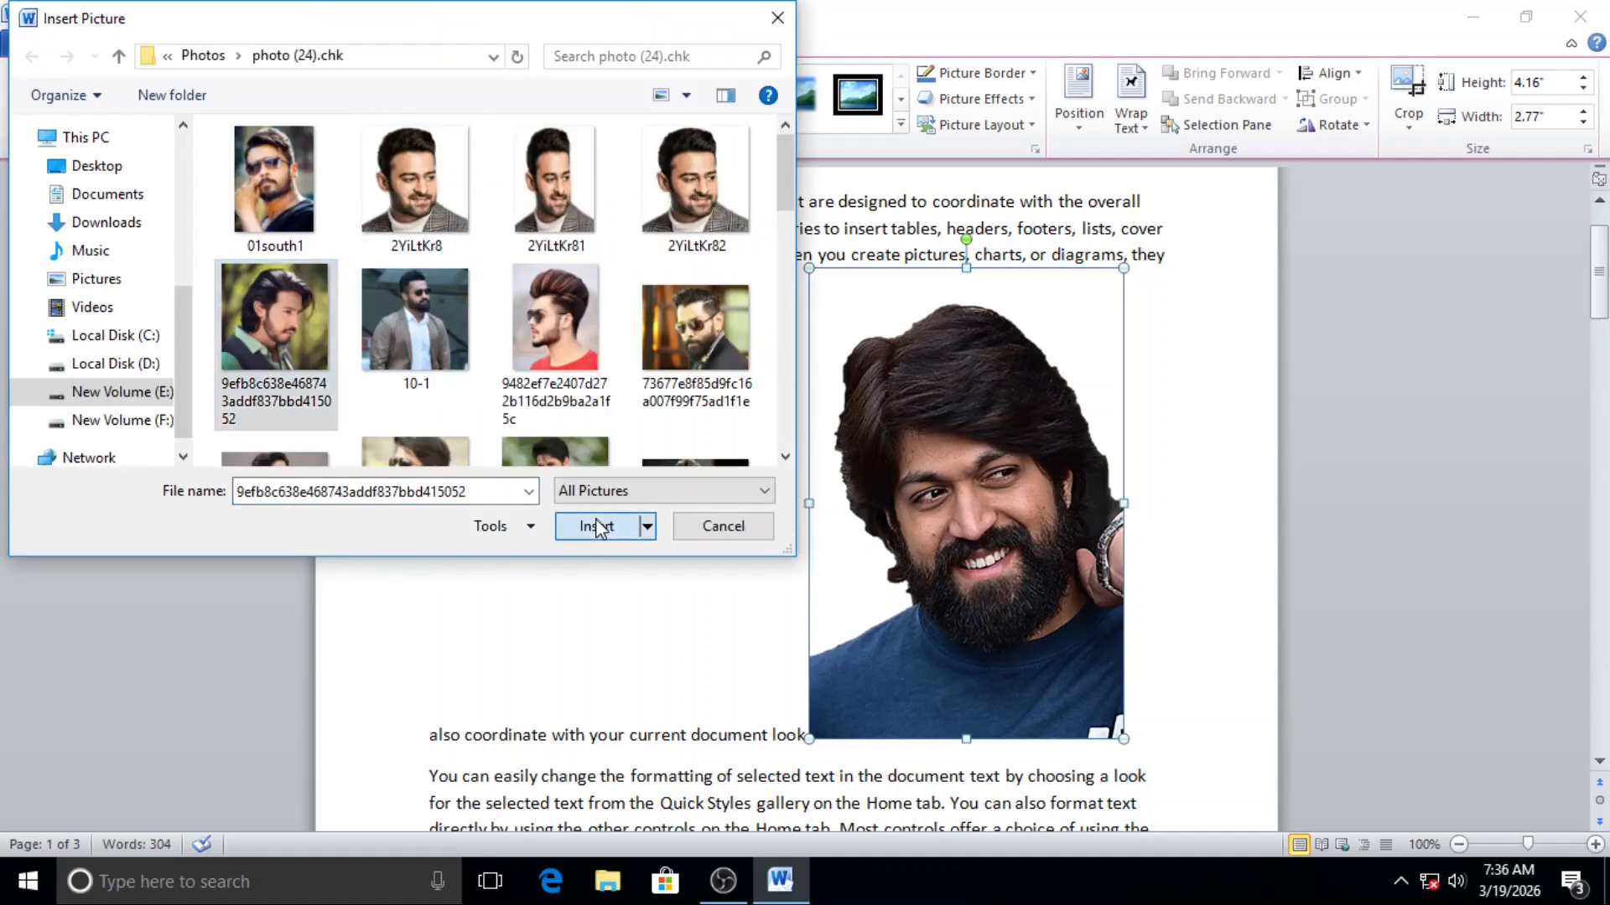
pyautogui.hotkey('ctrl', 'z')
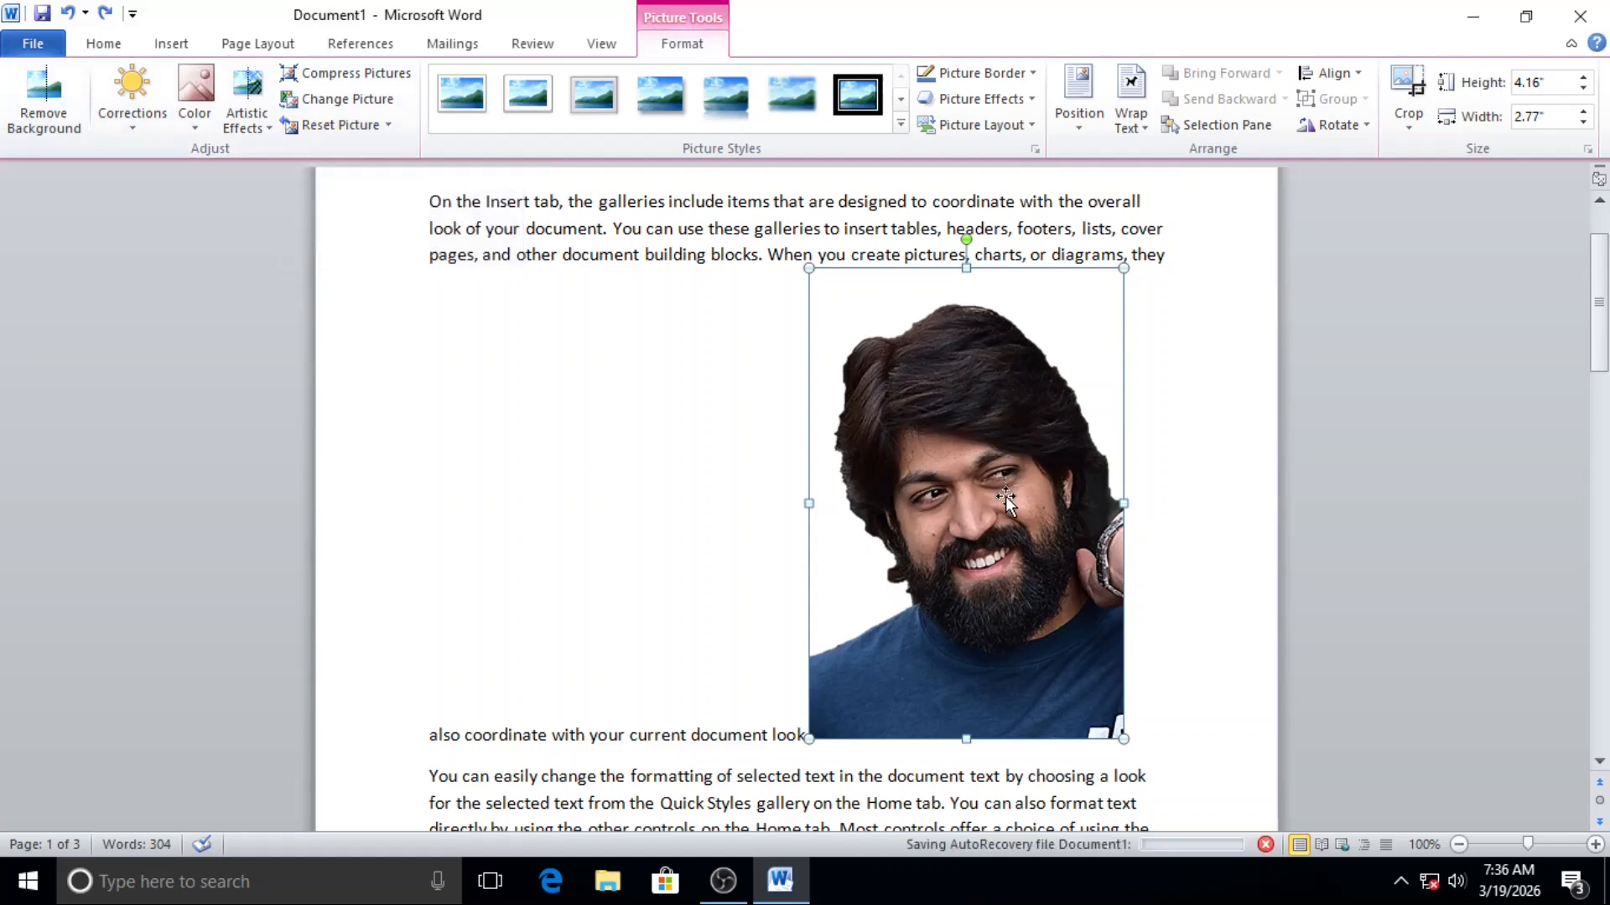
# Step: Reset the picture to discard its background removal and sharpening
pyautogui.click(337, 126)
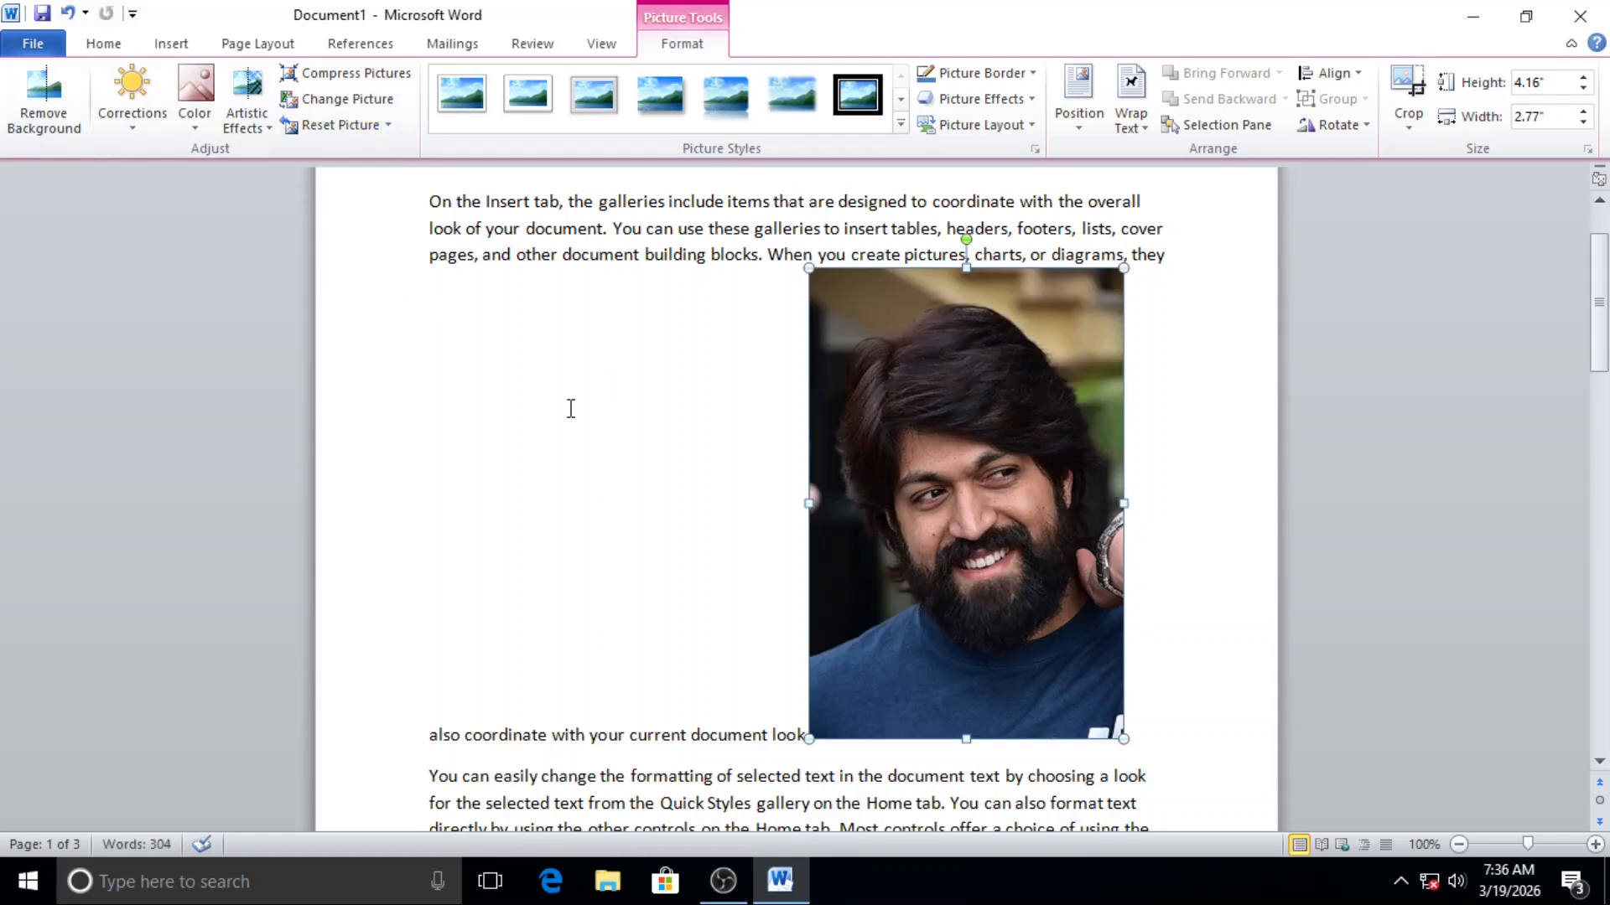
# Step: Apply the white-framed picture style with a slanted perspective shadow and set the picture's border weight to 2¼ pt
pyautogui.click(900, 124)
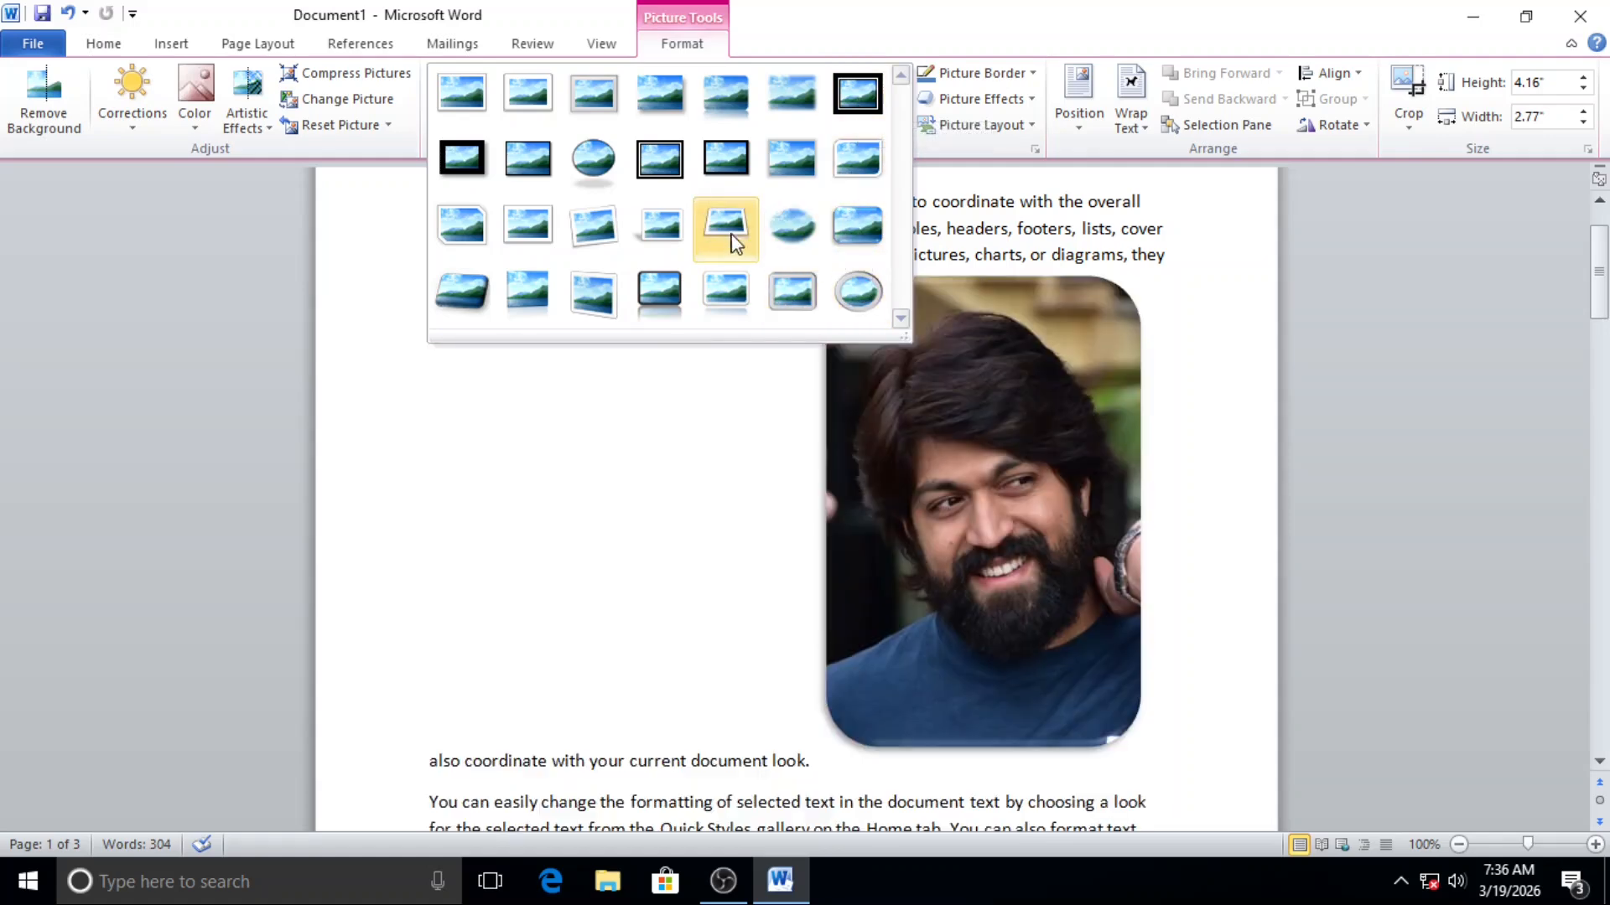
pyautogui.click(659, 224)
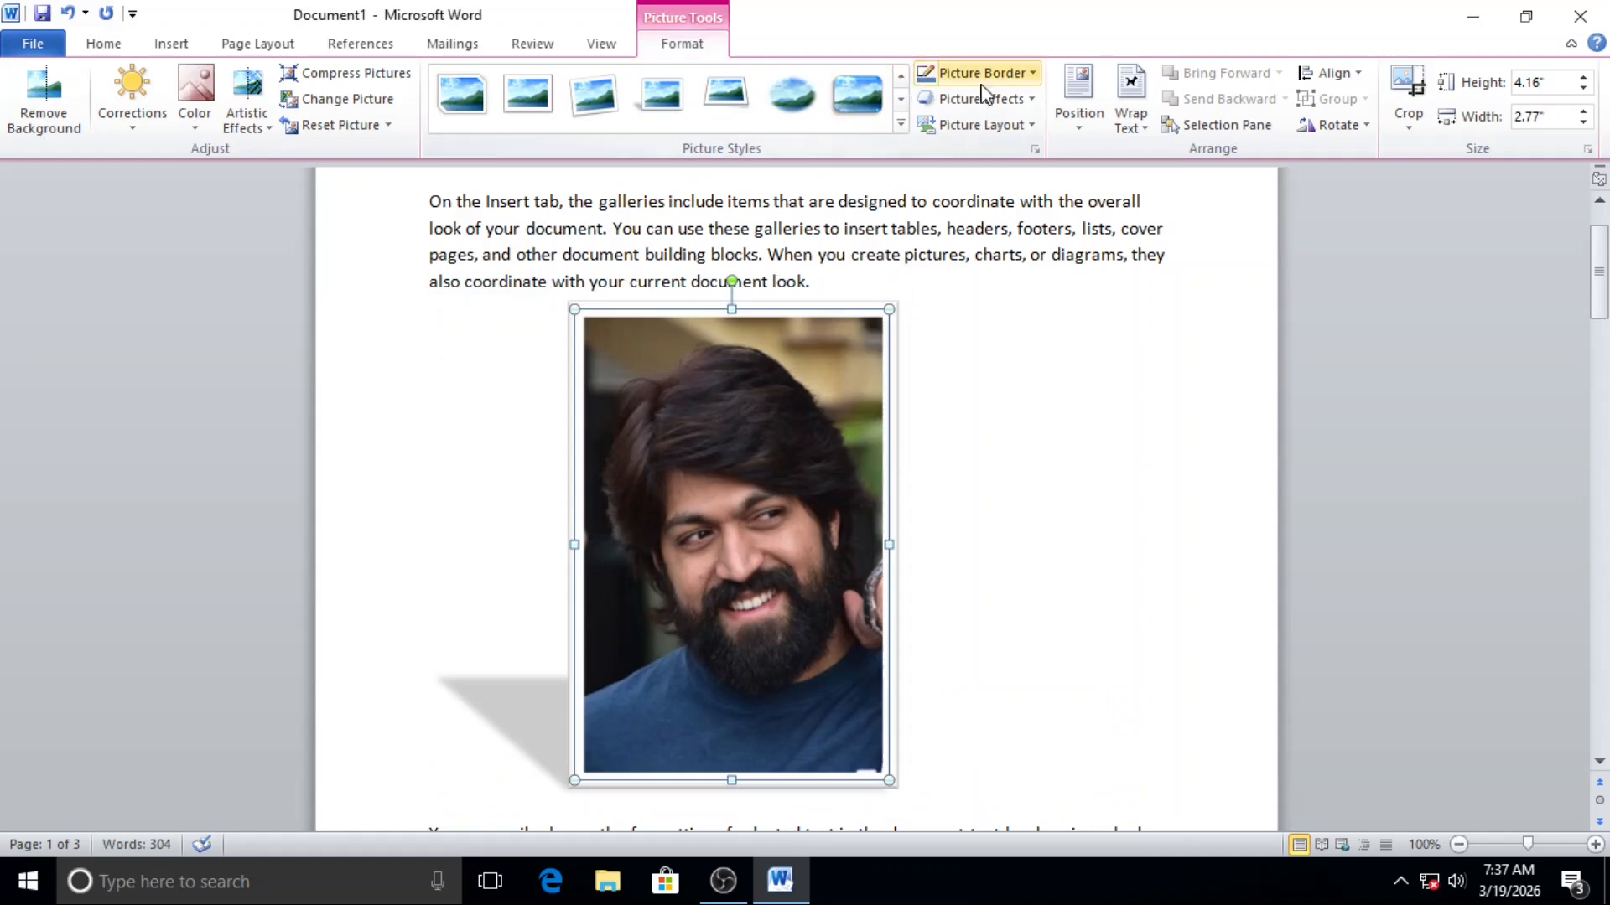
pyautogui.click(1033, 73)
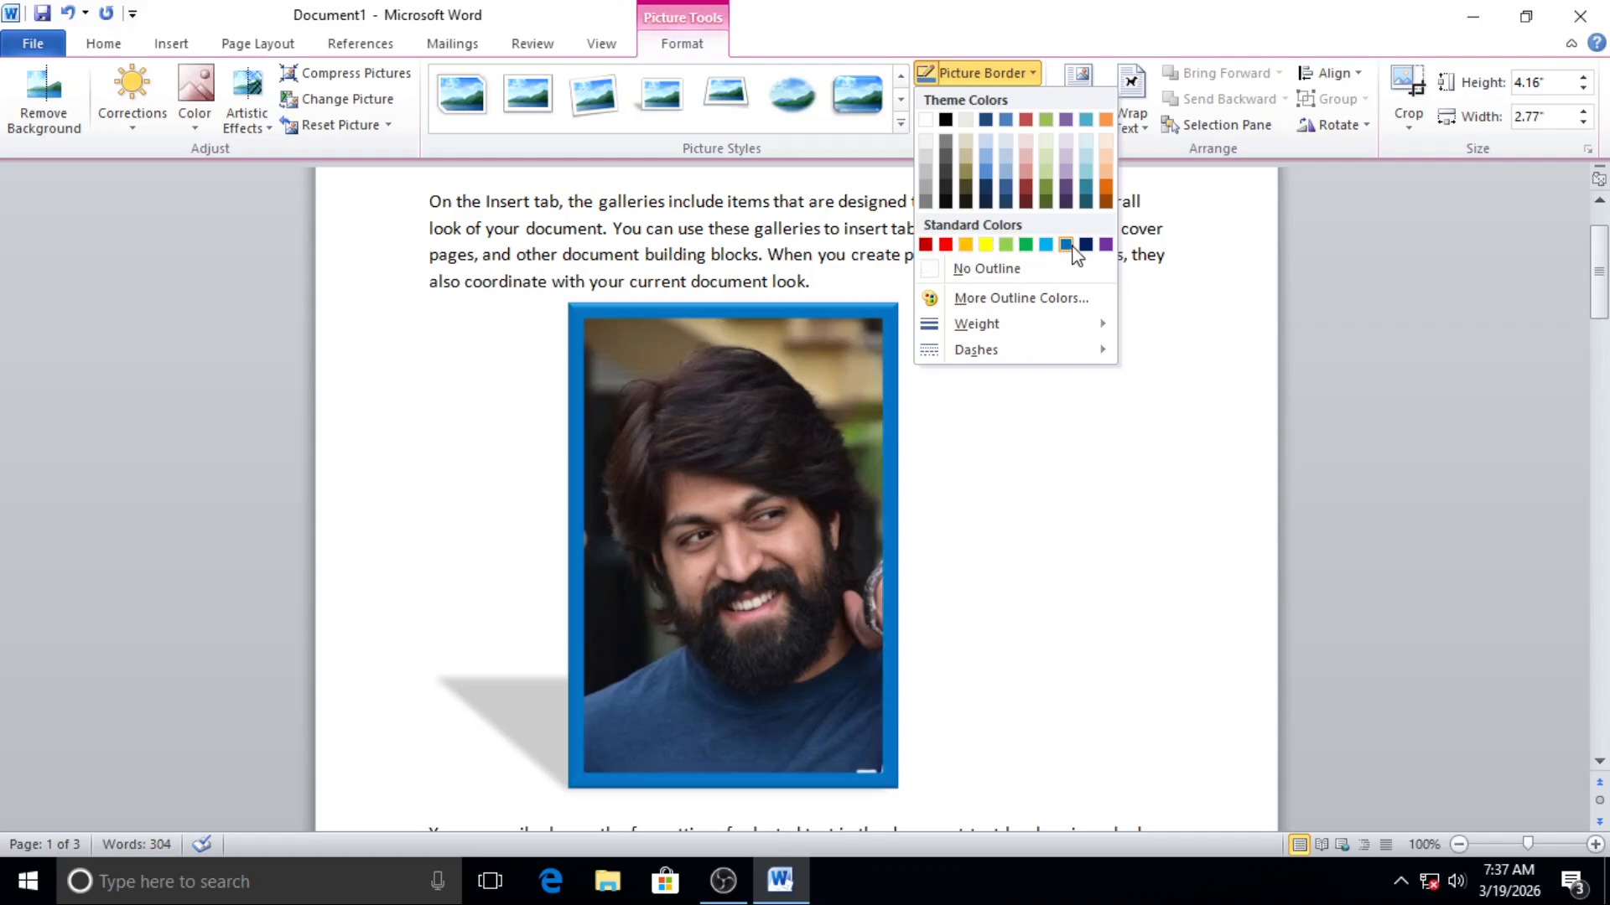
pyautogui.moveTo(1014, 324)
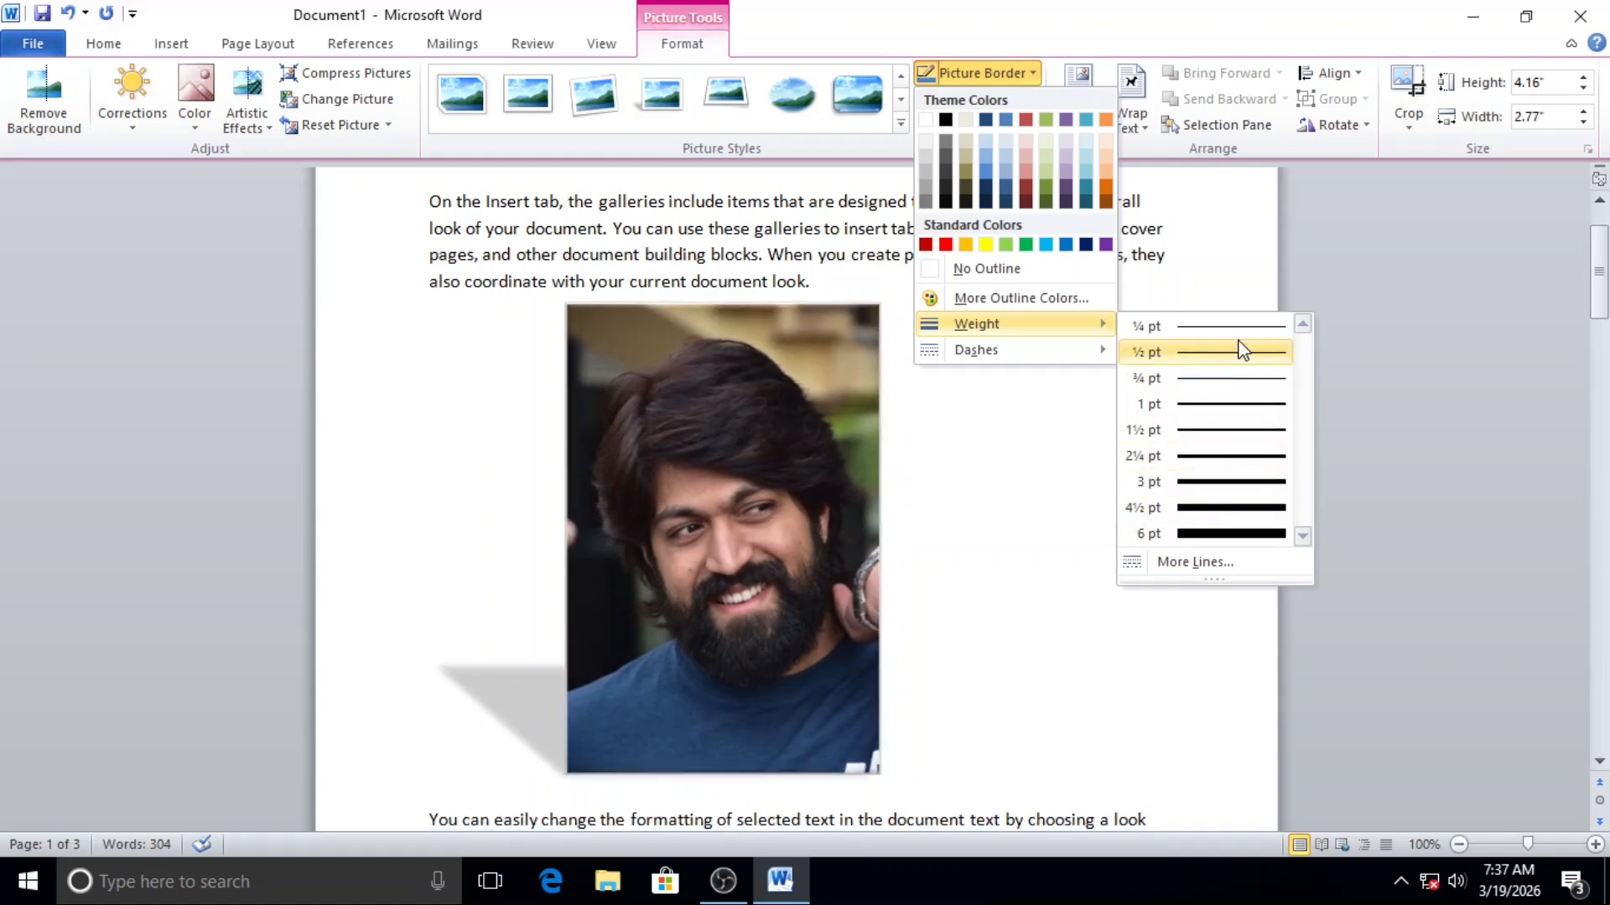
pyautogui.moveTo(989, 356)
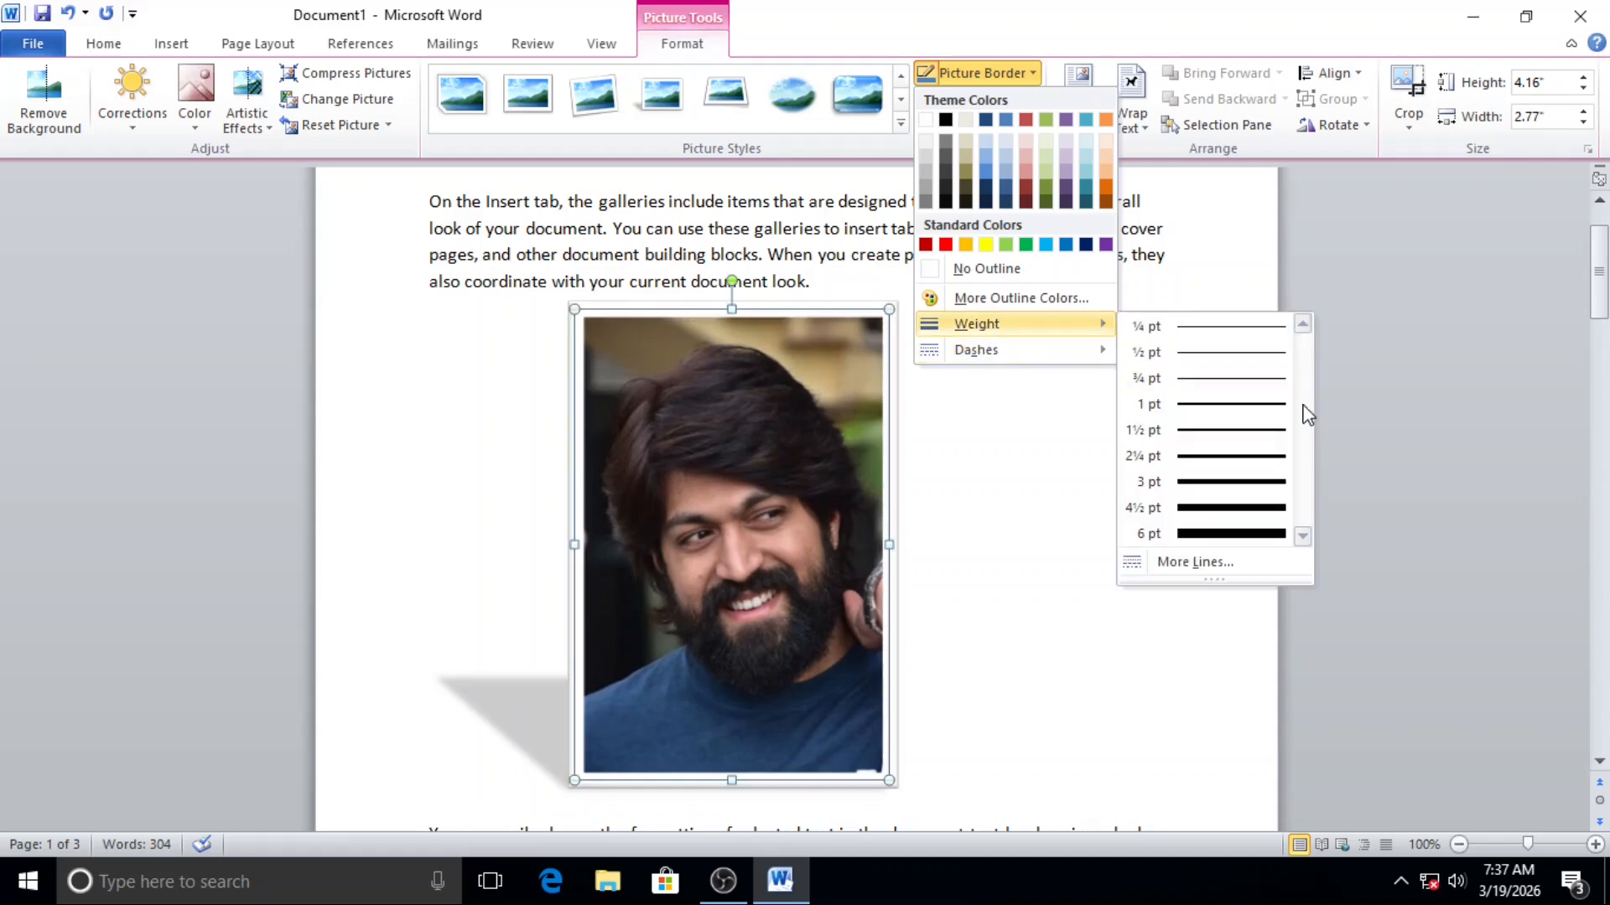
pyautogui.click(1229, 460)
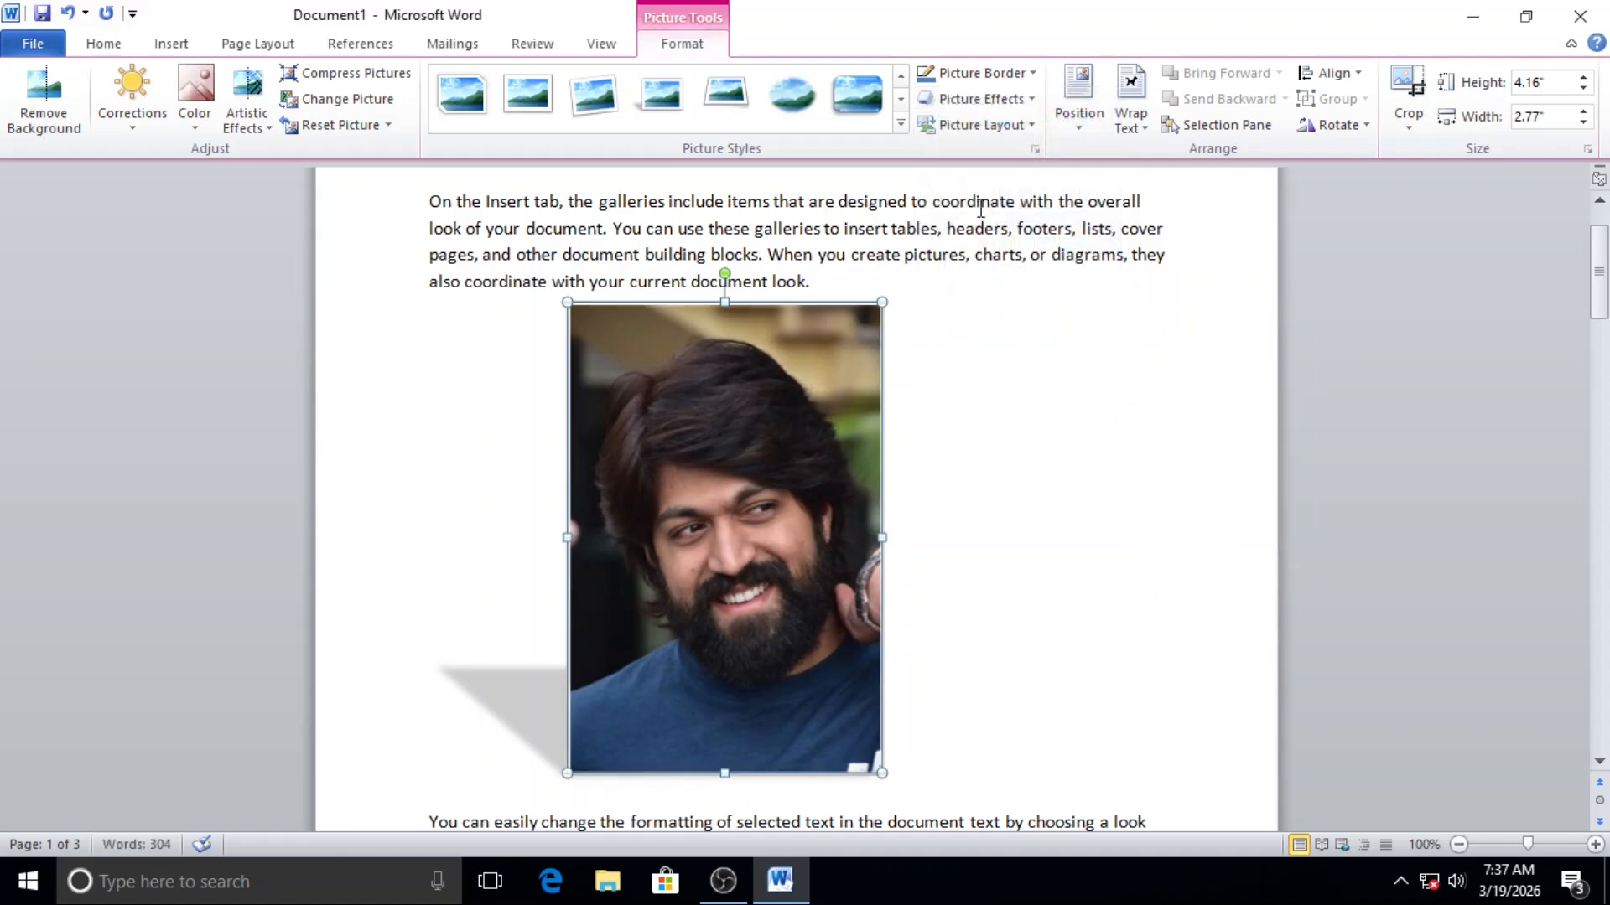
# Step: Look over the picture's border weight and dash options, and undo the border weight and picture style changes
pyautogui.click(1013, 102)
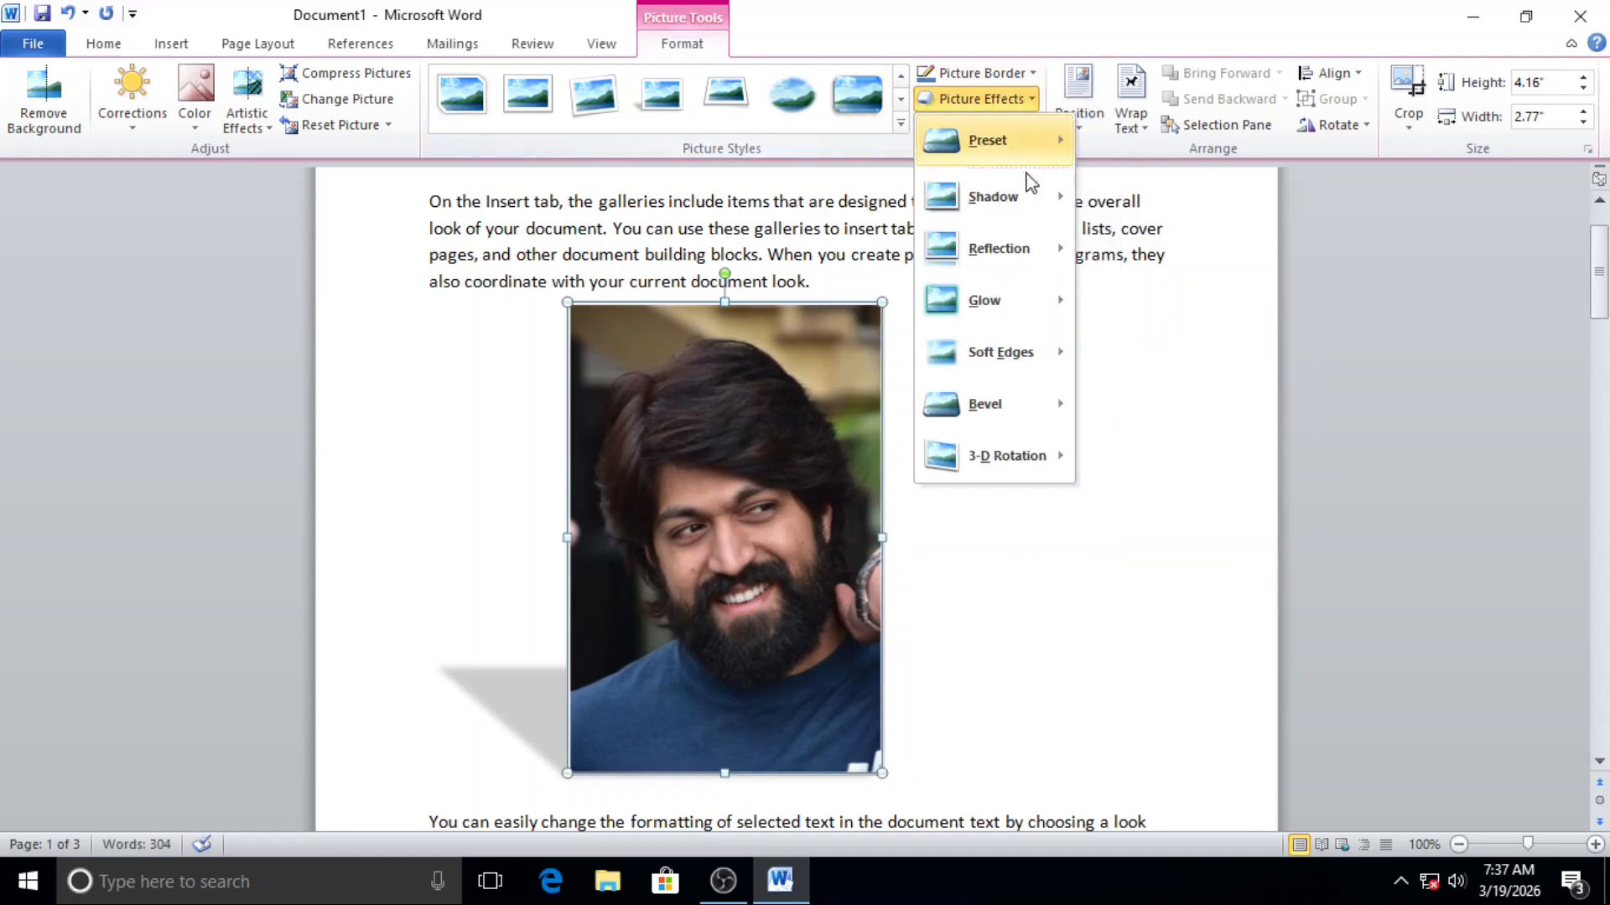
pyautogui.click(996, 75)
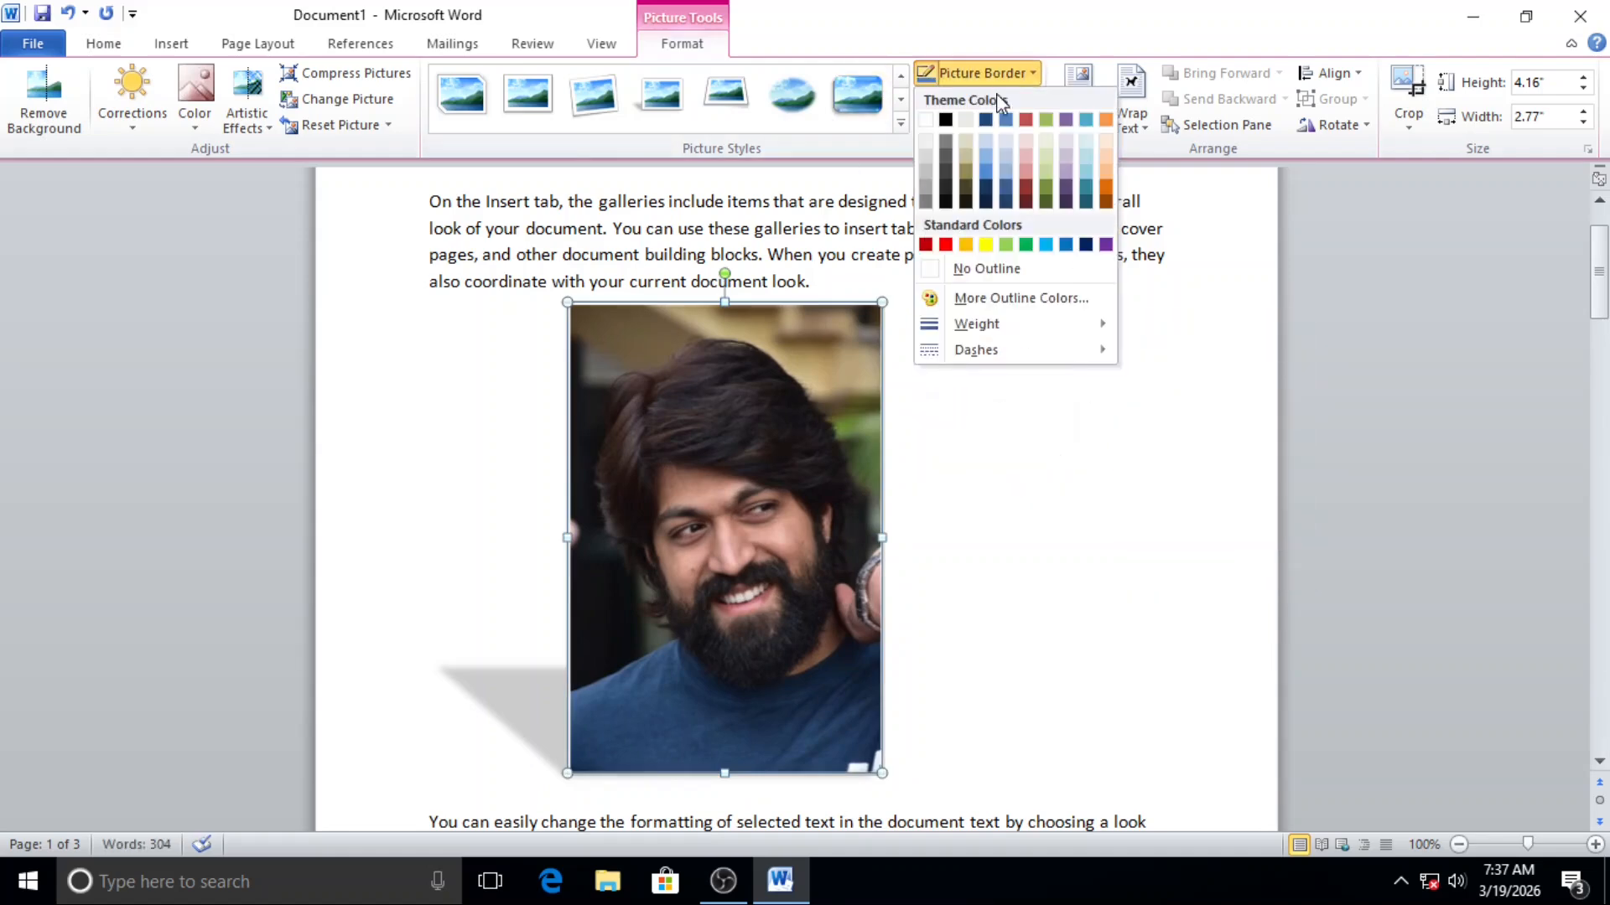
pyautogui.moveTo(1003, 336)
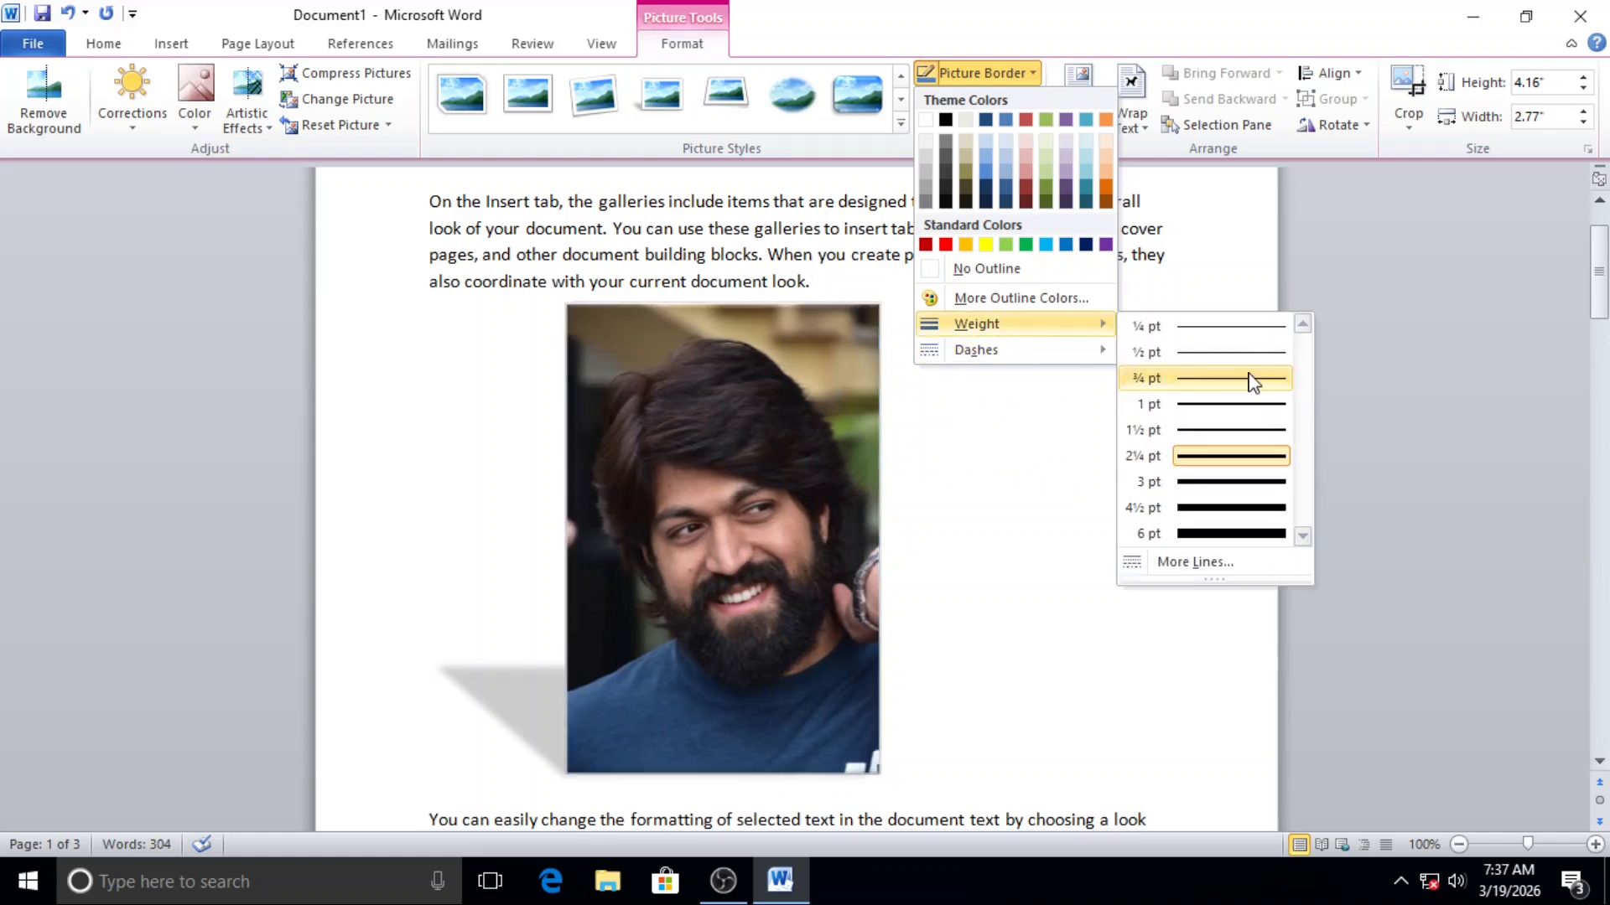
pyautogui.moveTo(1046, 360)
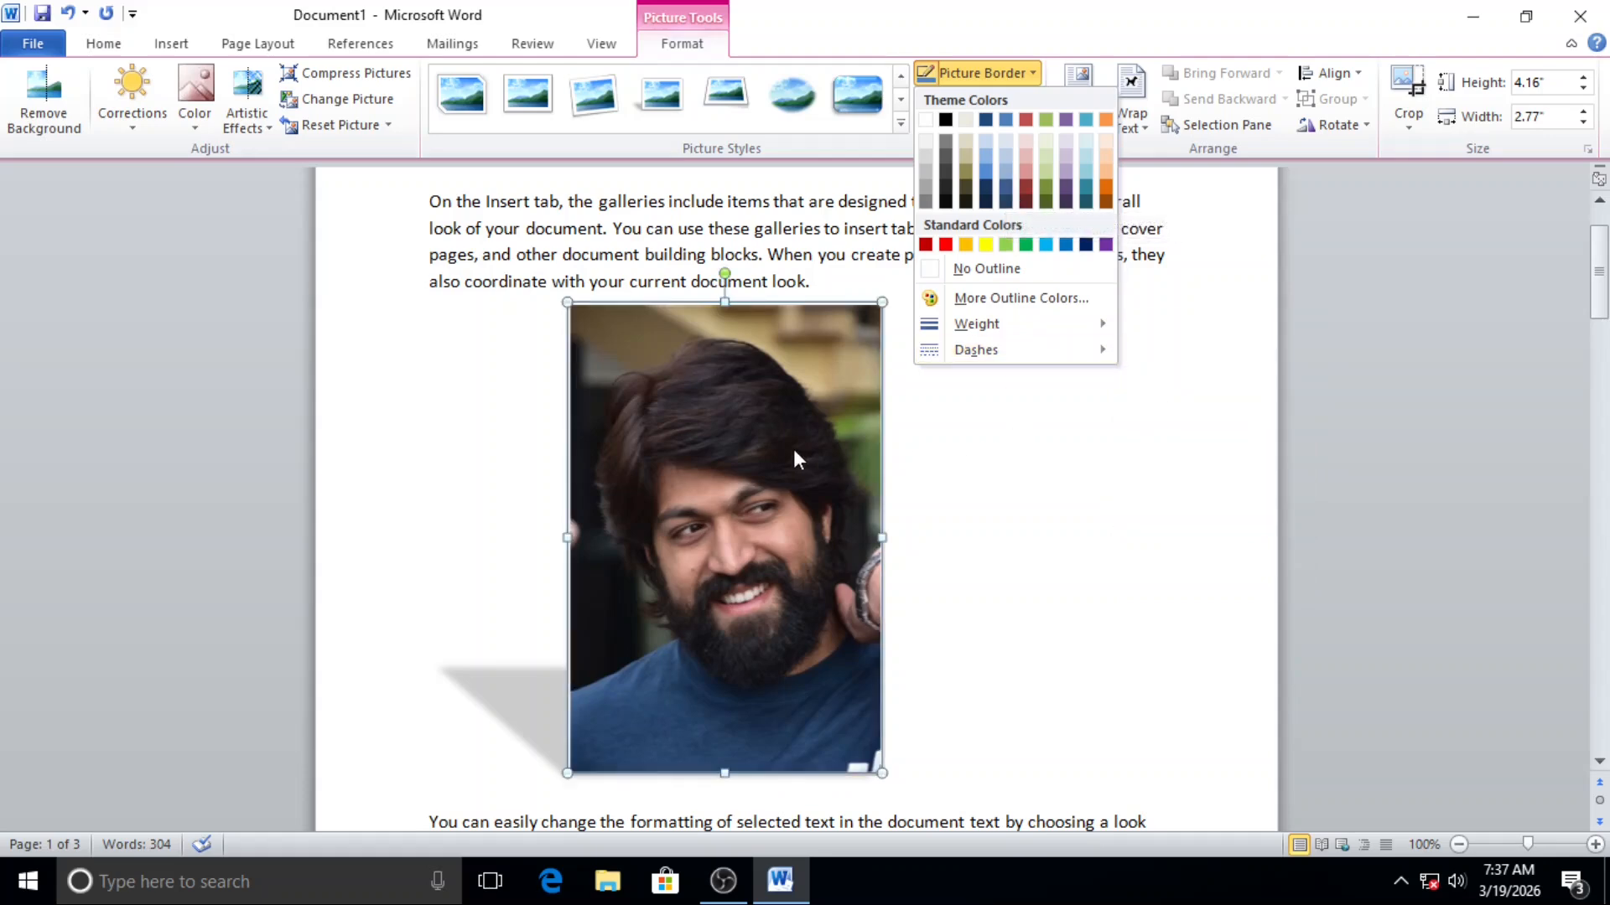
pyautogui.click(1009, 543)
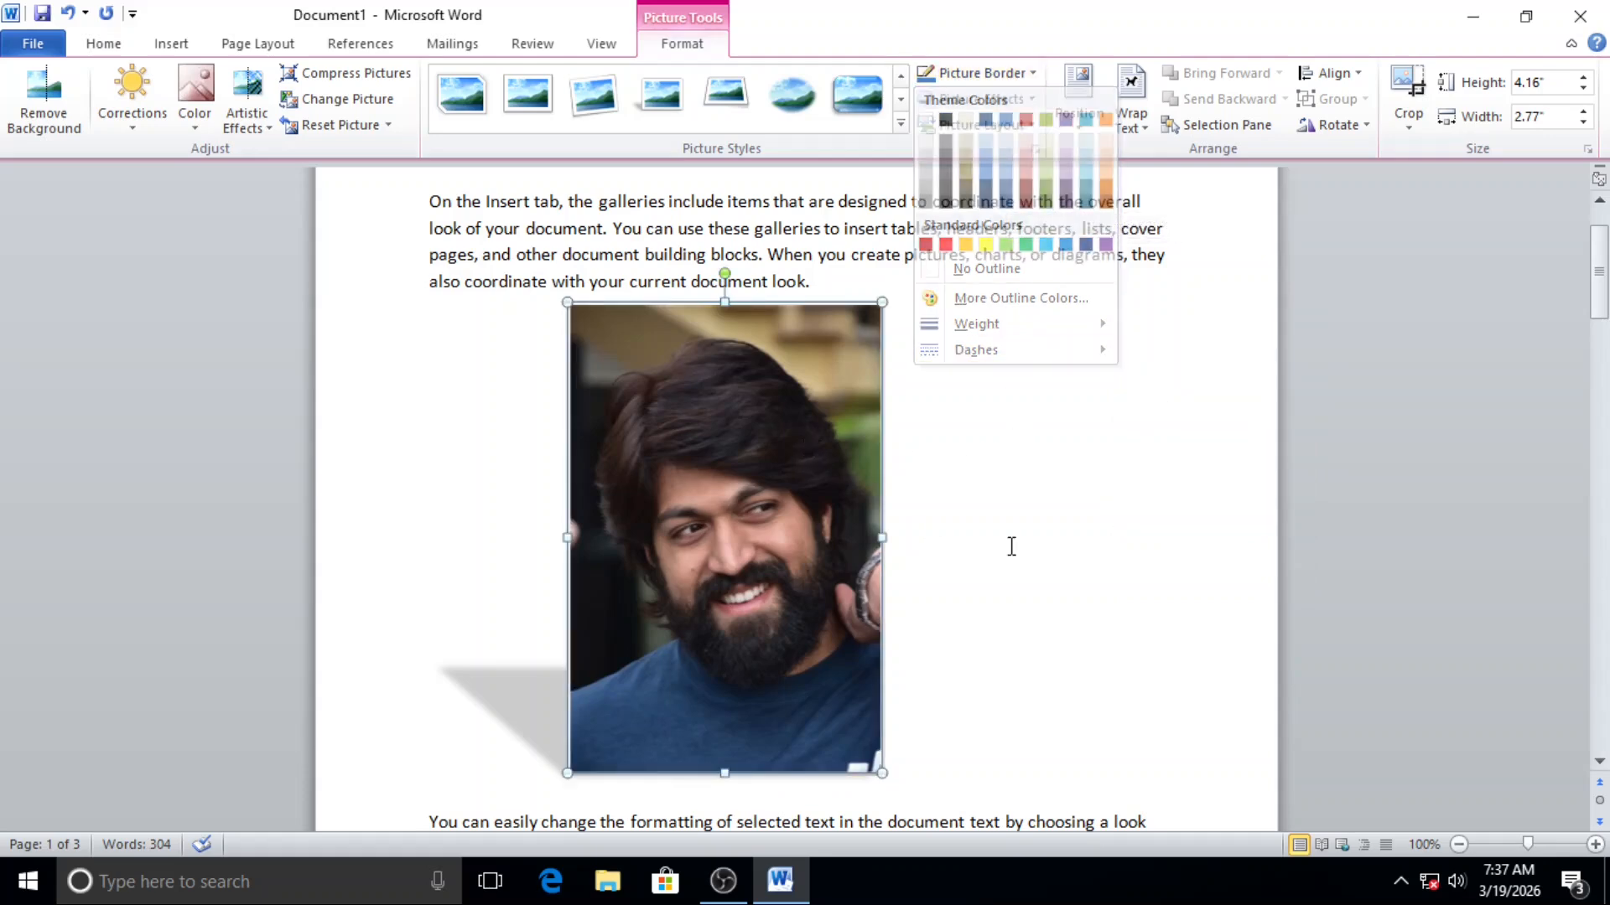
pyautogui.hotkey('ctrl', 'z')
pyautogui.hotkey('ctrl', 'z')
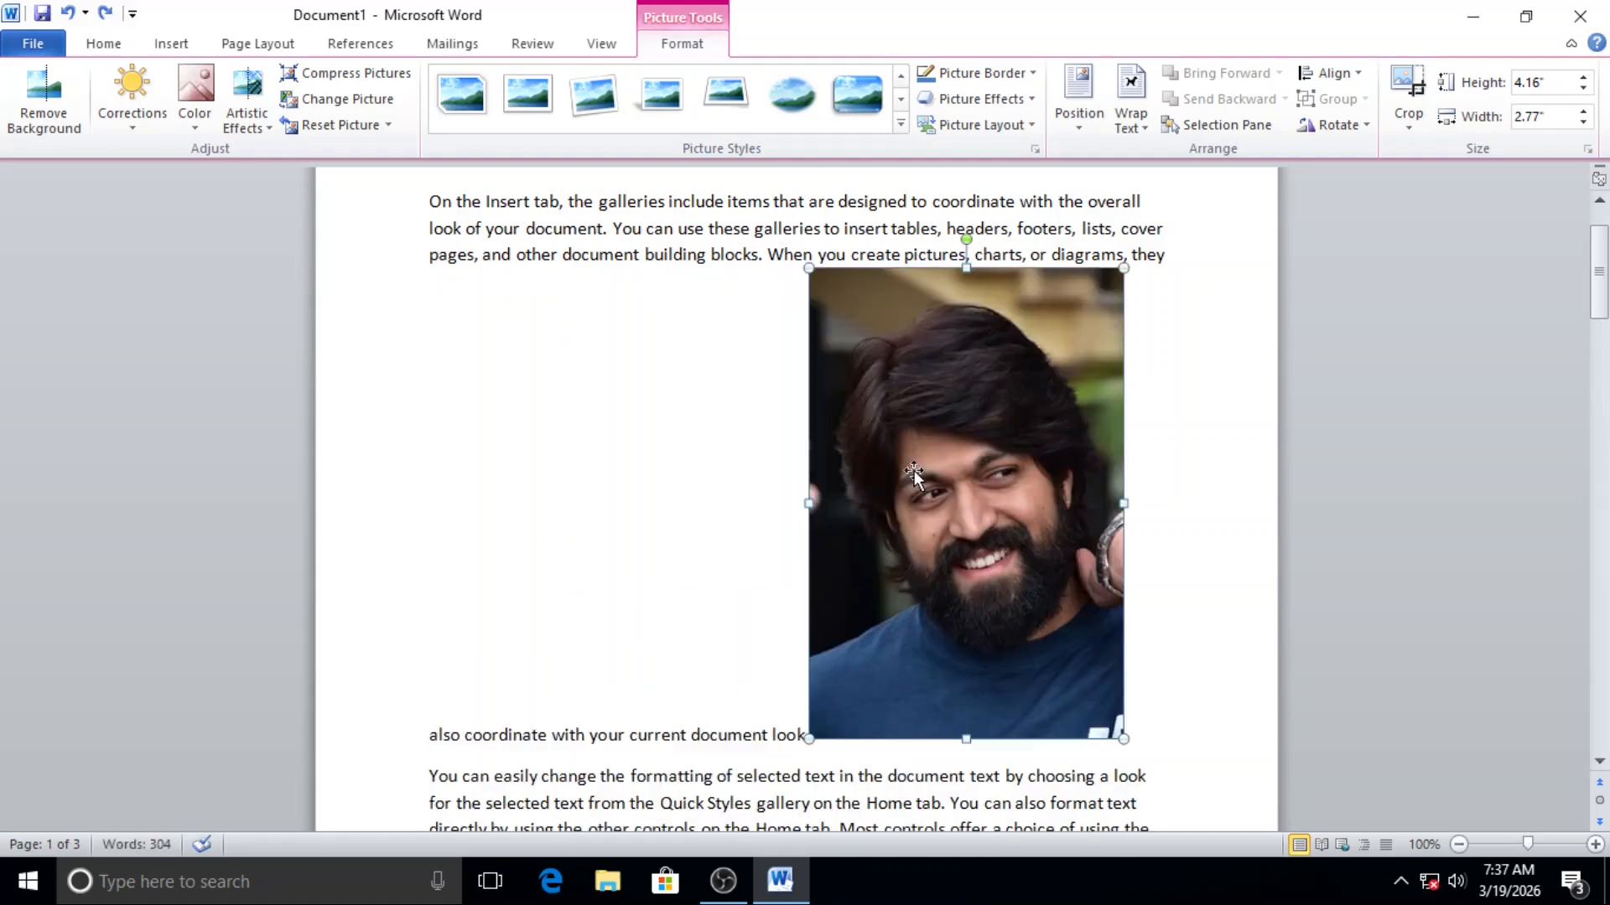
# Step: Give the picture a 3 pt border and colour it standard red
pyautogui.click(986, 75)
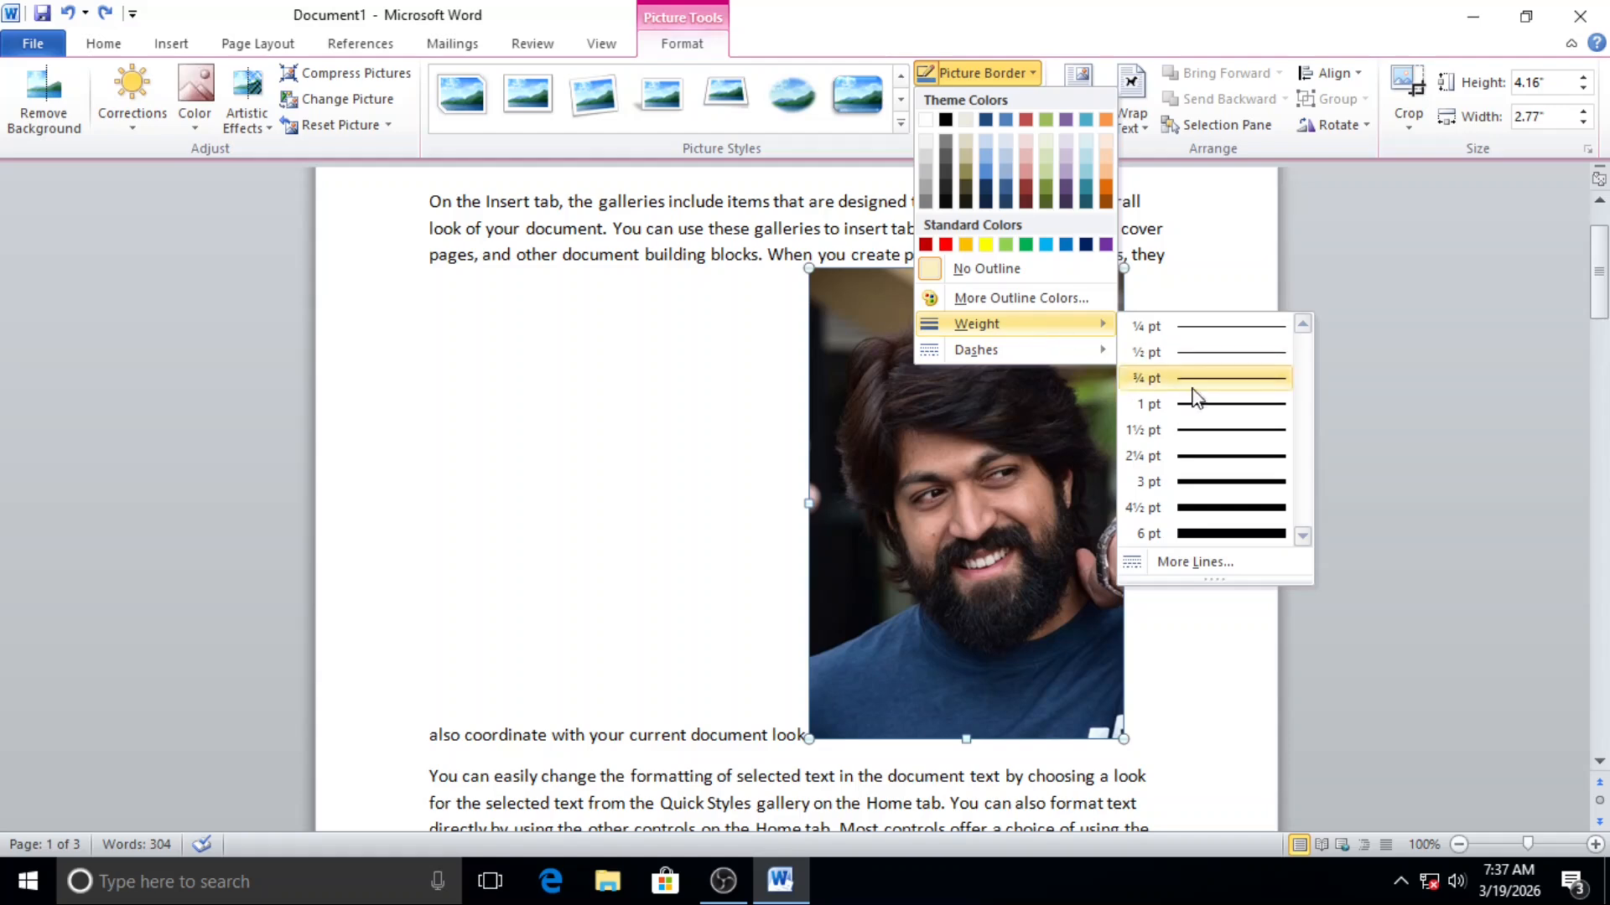
pyautogui.click(1199, 492)
pyautogui.click(1004, 80)
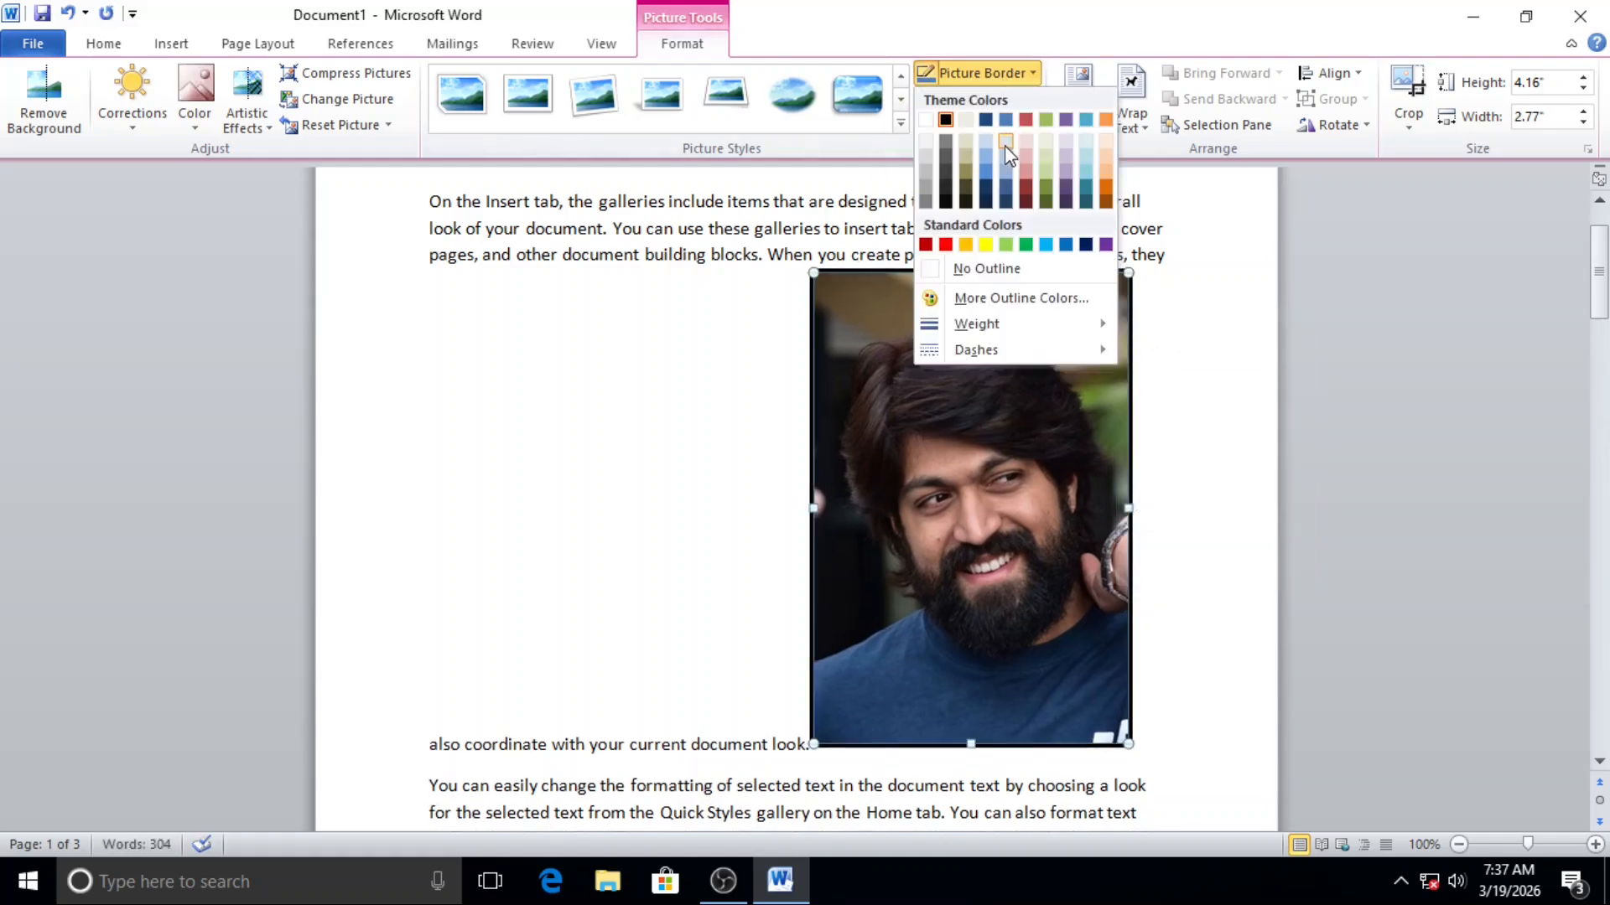
pyautogui.click(945, 244)
# Step: Look over the border dash styles and preview the picture effects such as Glow, Bevel and 3-D Rotation
pyautogui.click(981, 99)
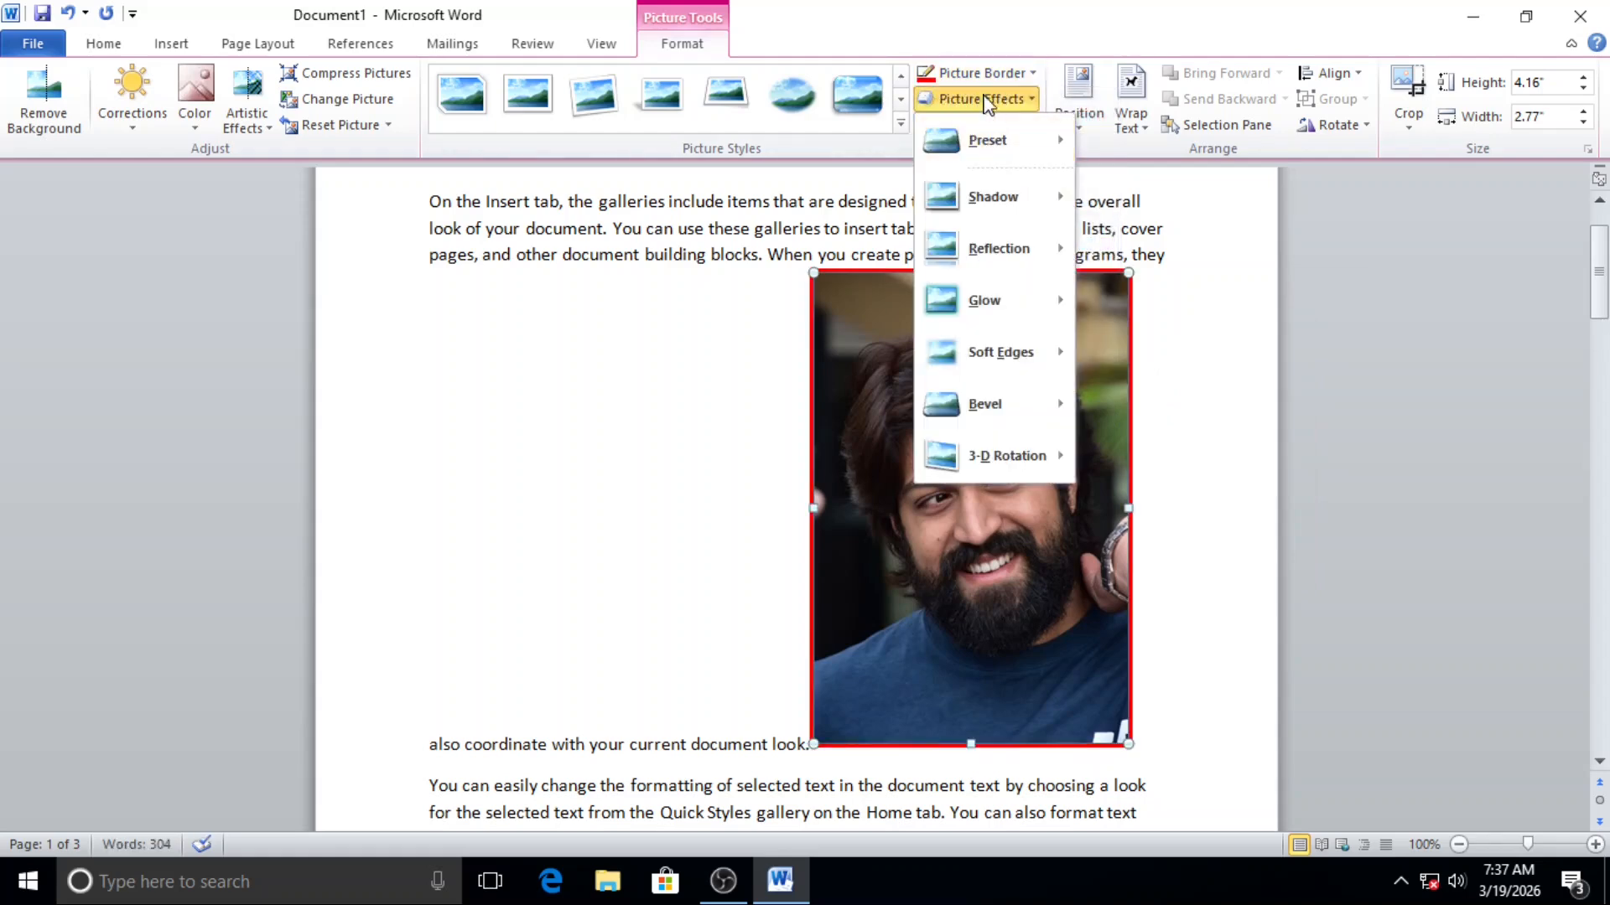
pyautogui.click(998, 77)
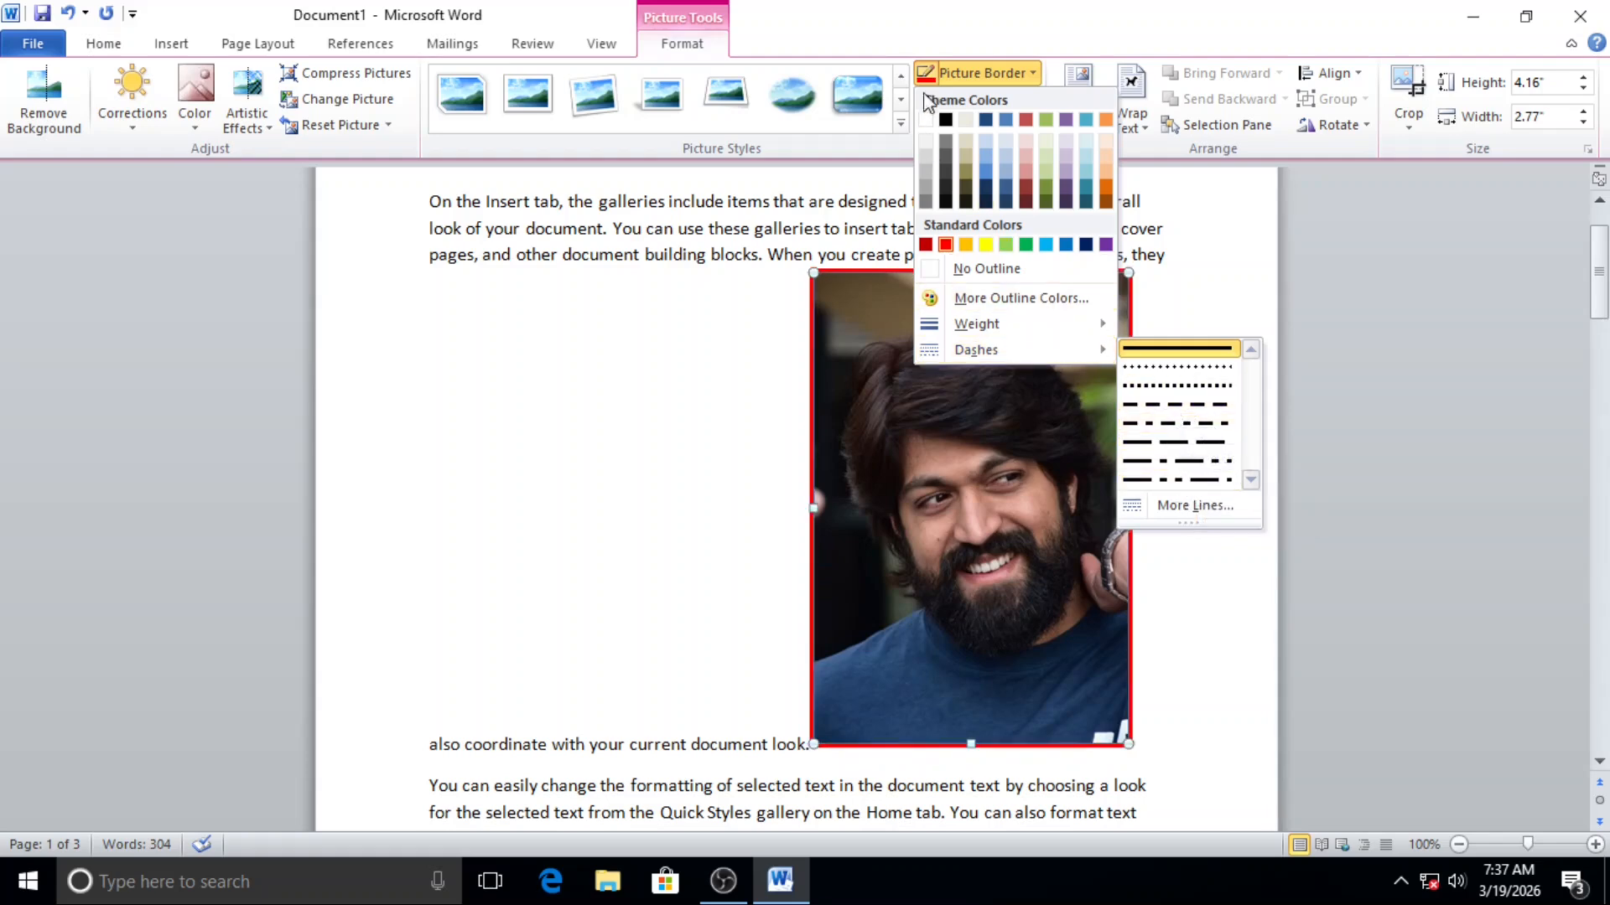
pyautogui.click(985, 73)
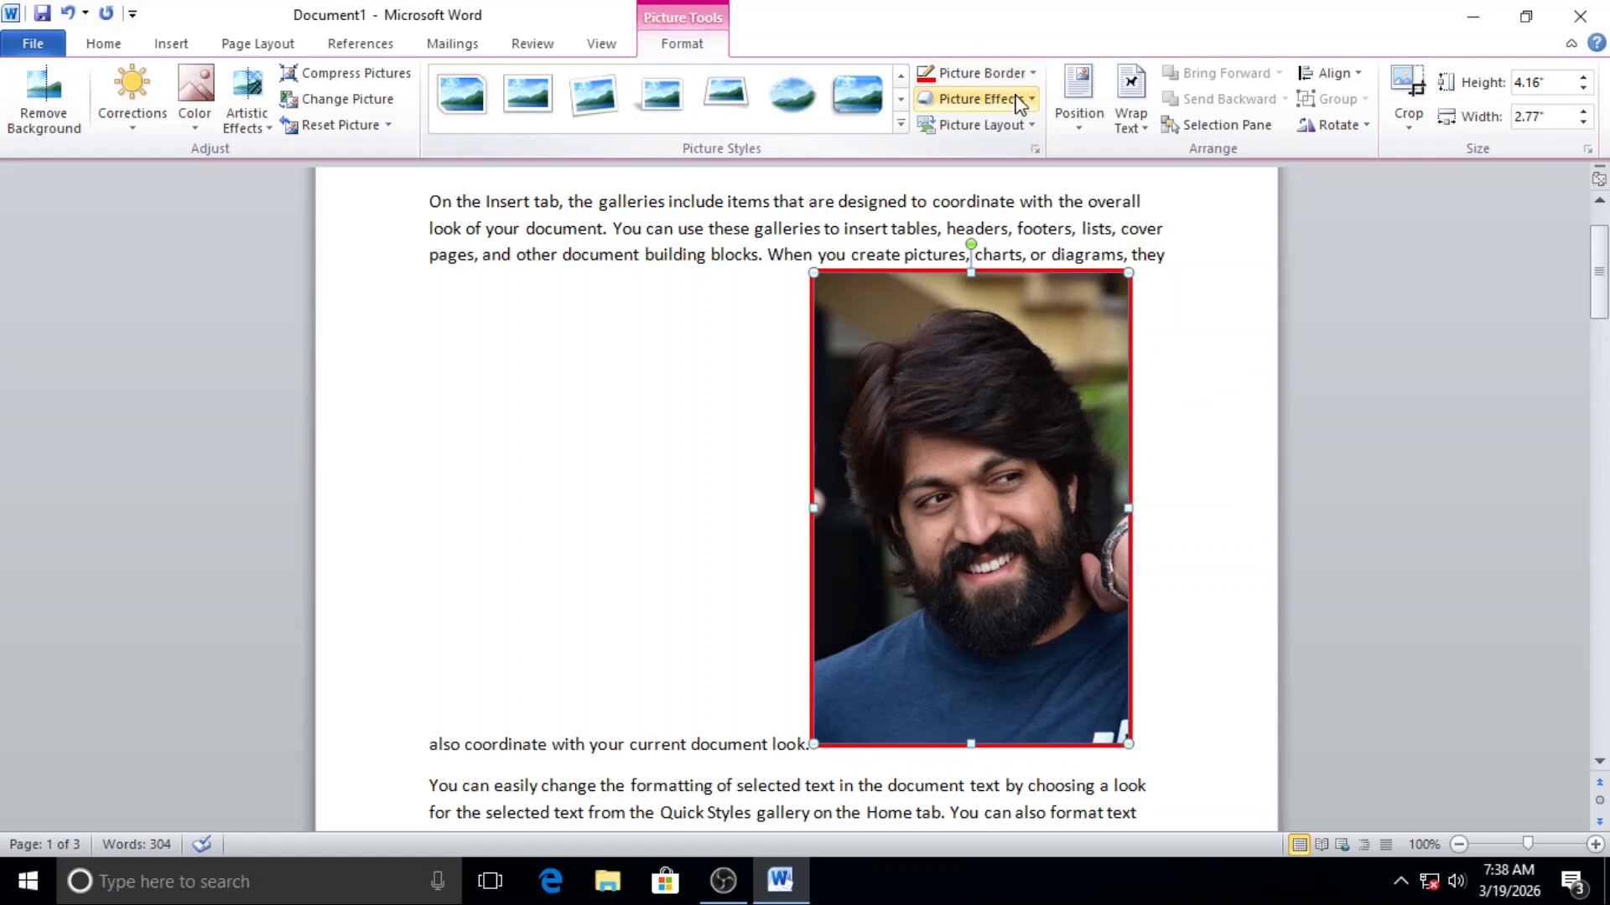
pyautogui.click(1019, 100)
pyautogui.moveTo(1040, 164)
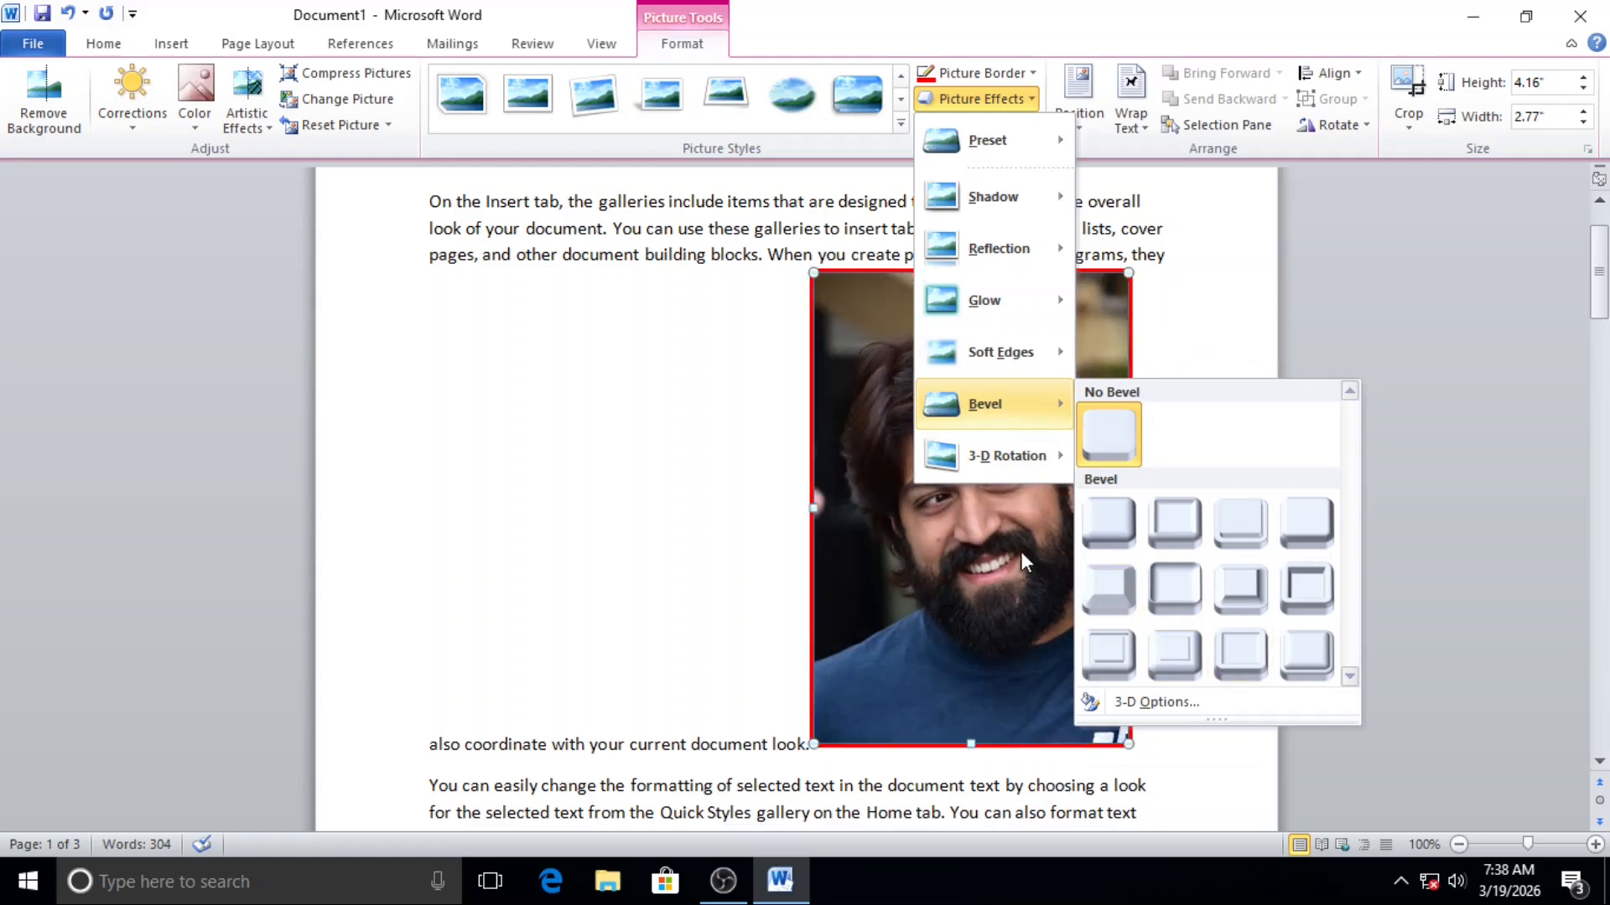
pyautogui.moveTo(1034, 312)
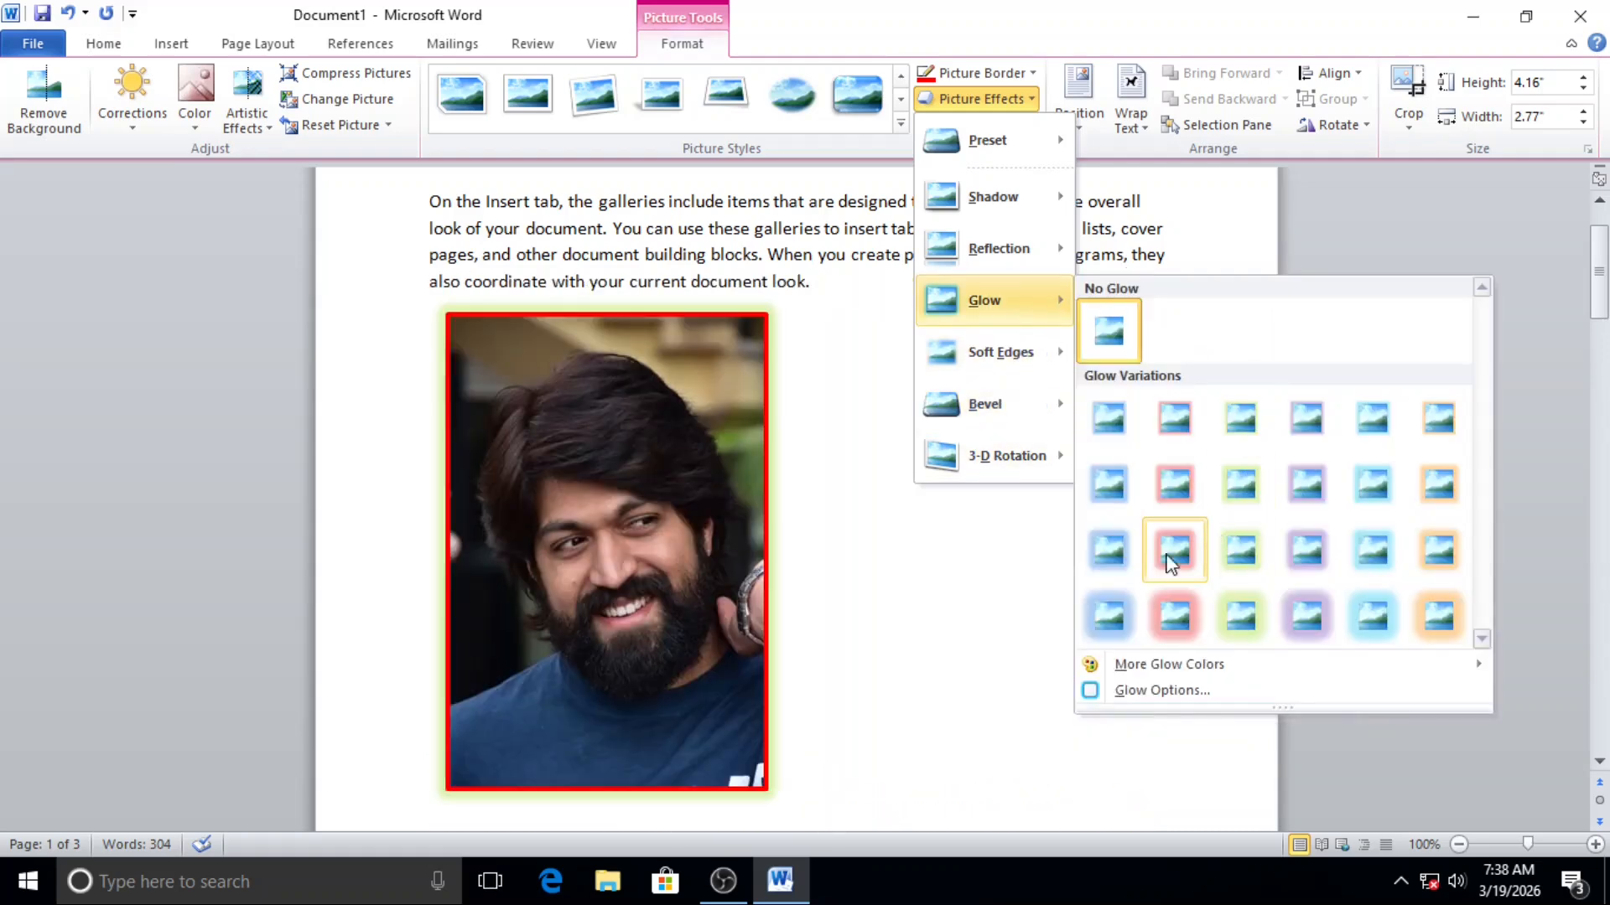
pyautogui.moveTo(1017, 456)
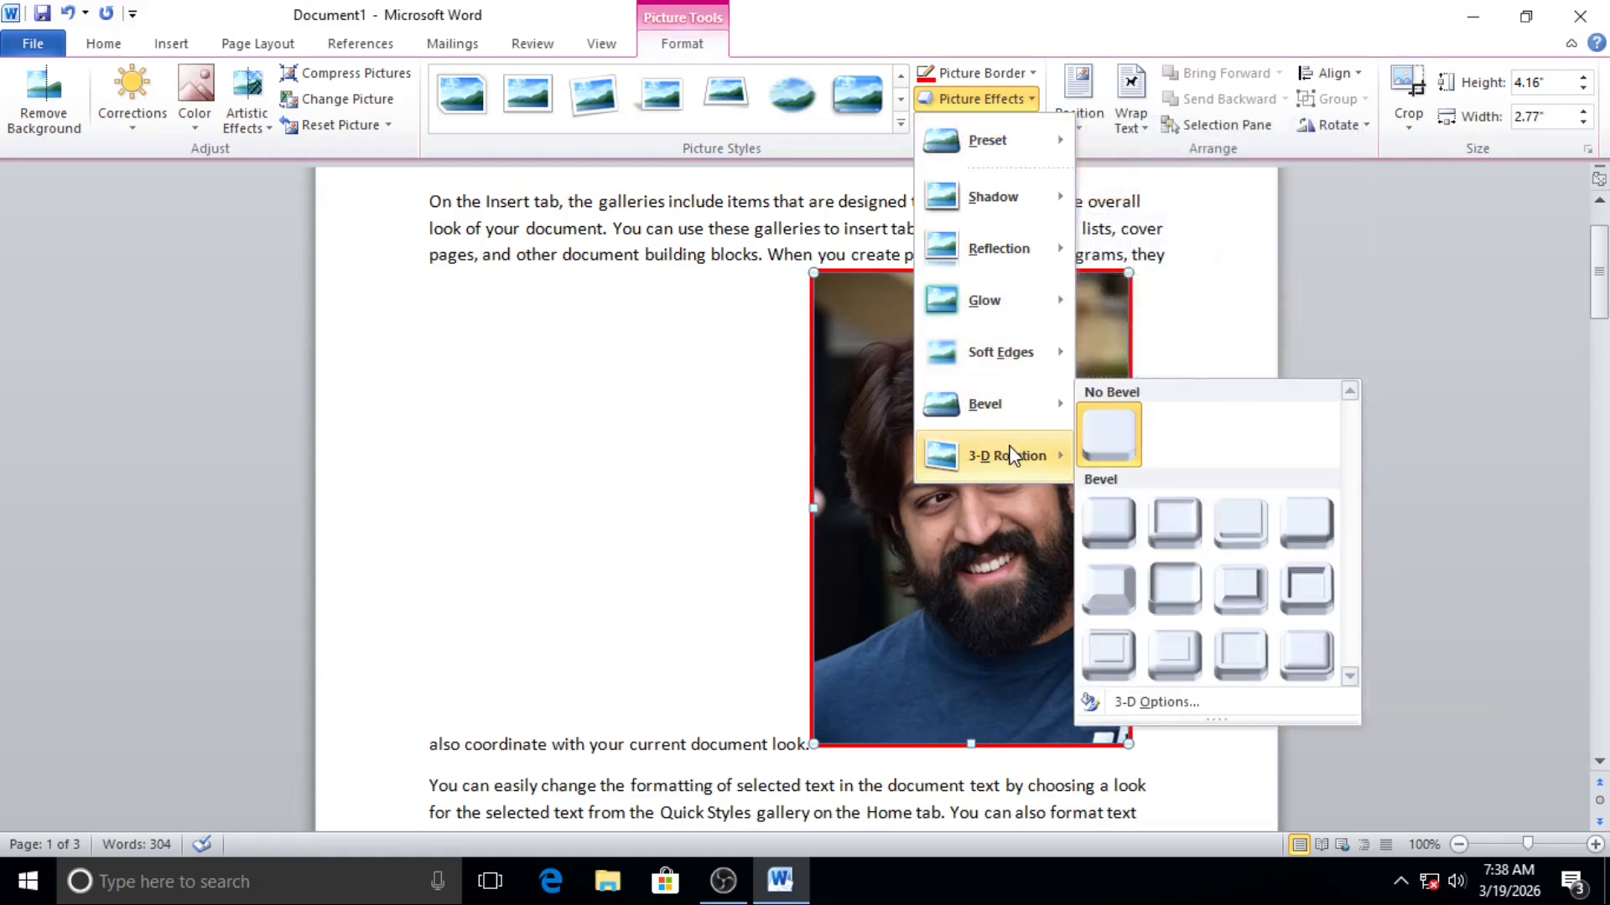
pyautogui.click(663, 453)
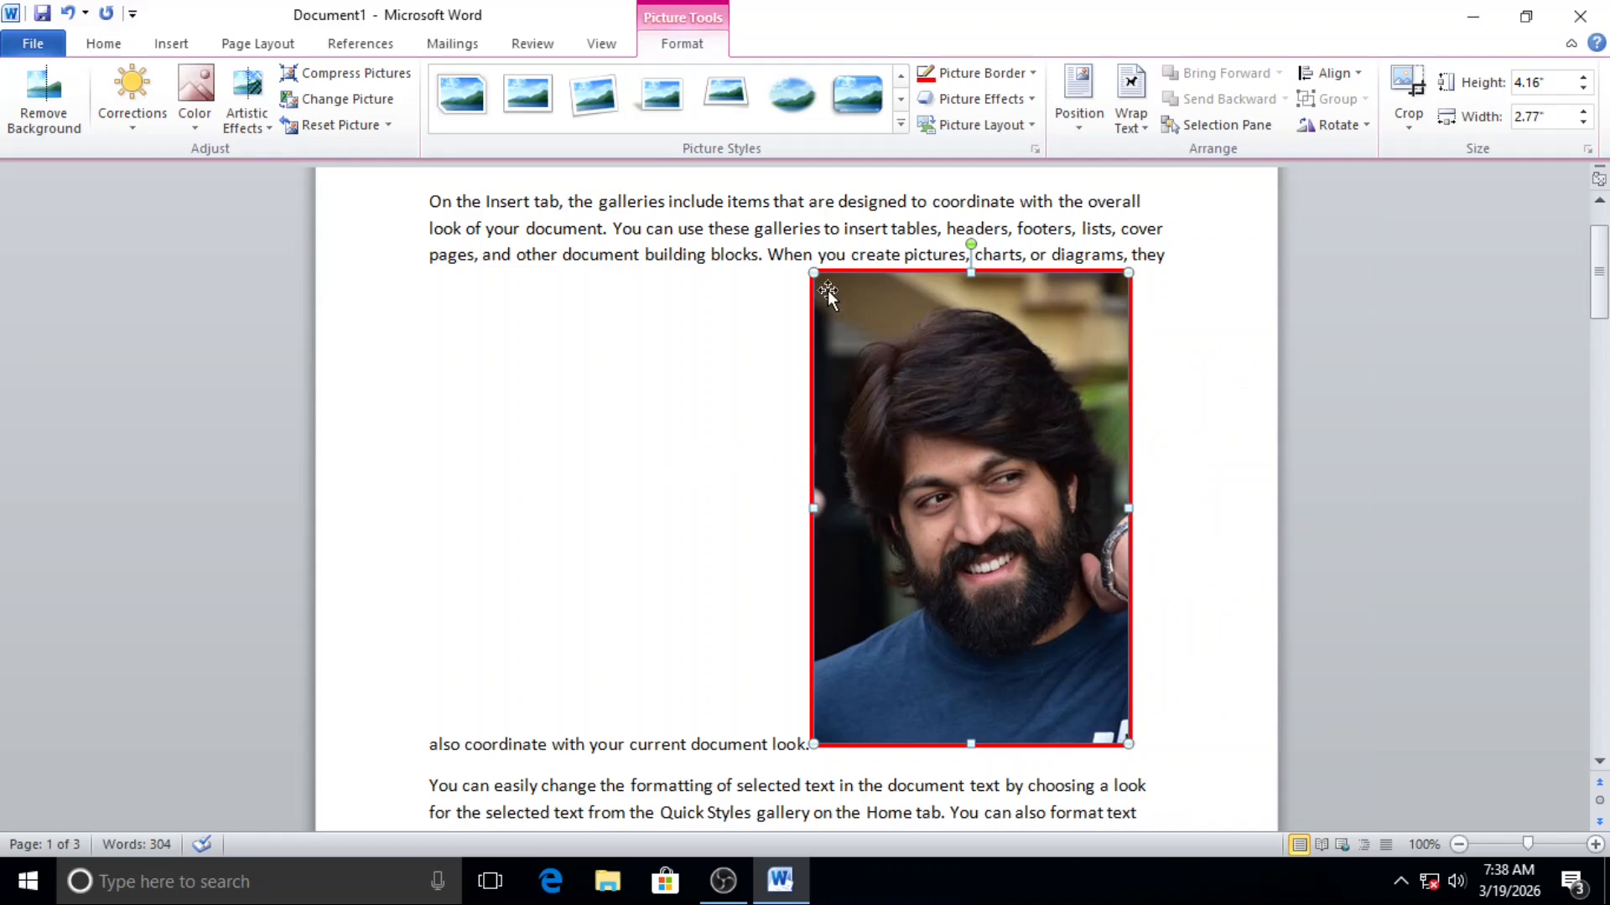
# Step: Shrink the picture proportionally to about 2.83" high by 1.89" wide and look over the picture layout and position options
pyautogui.moveTo(812, 268); pyautogui.dragTo(912, 425)
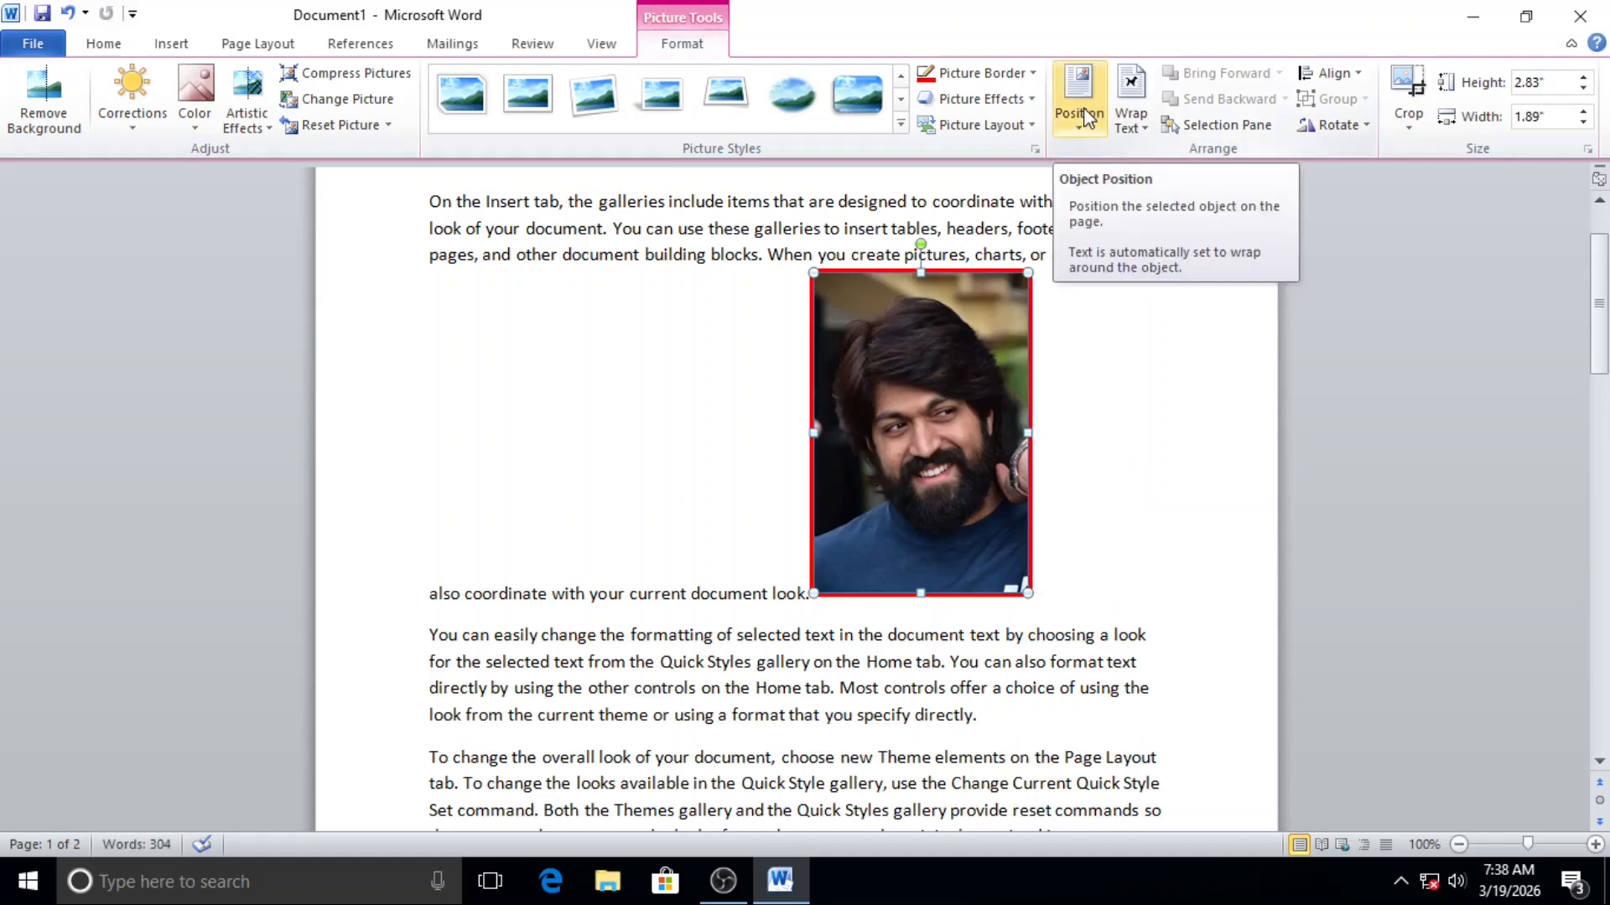
pyautogui.click(969, 126)
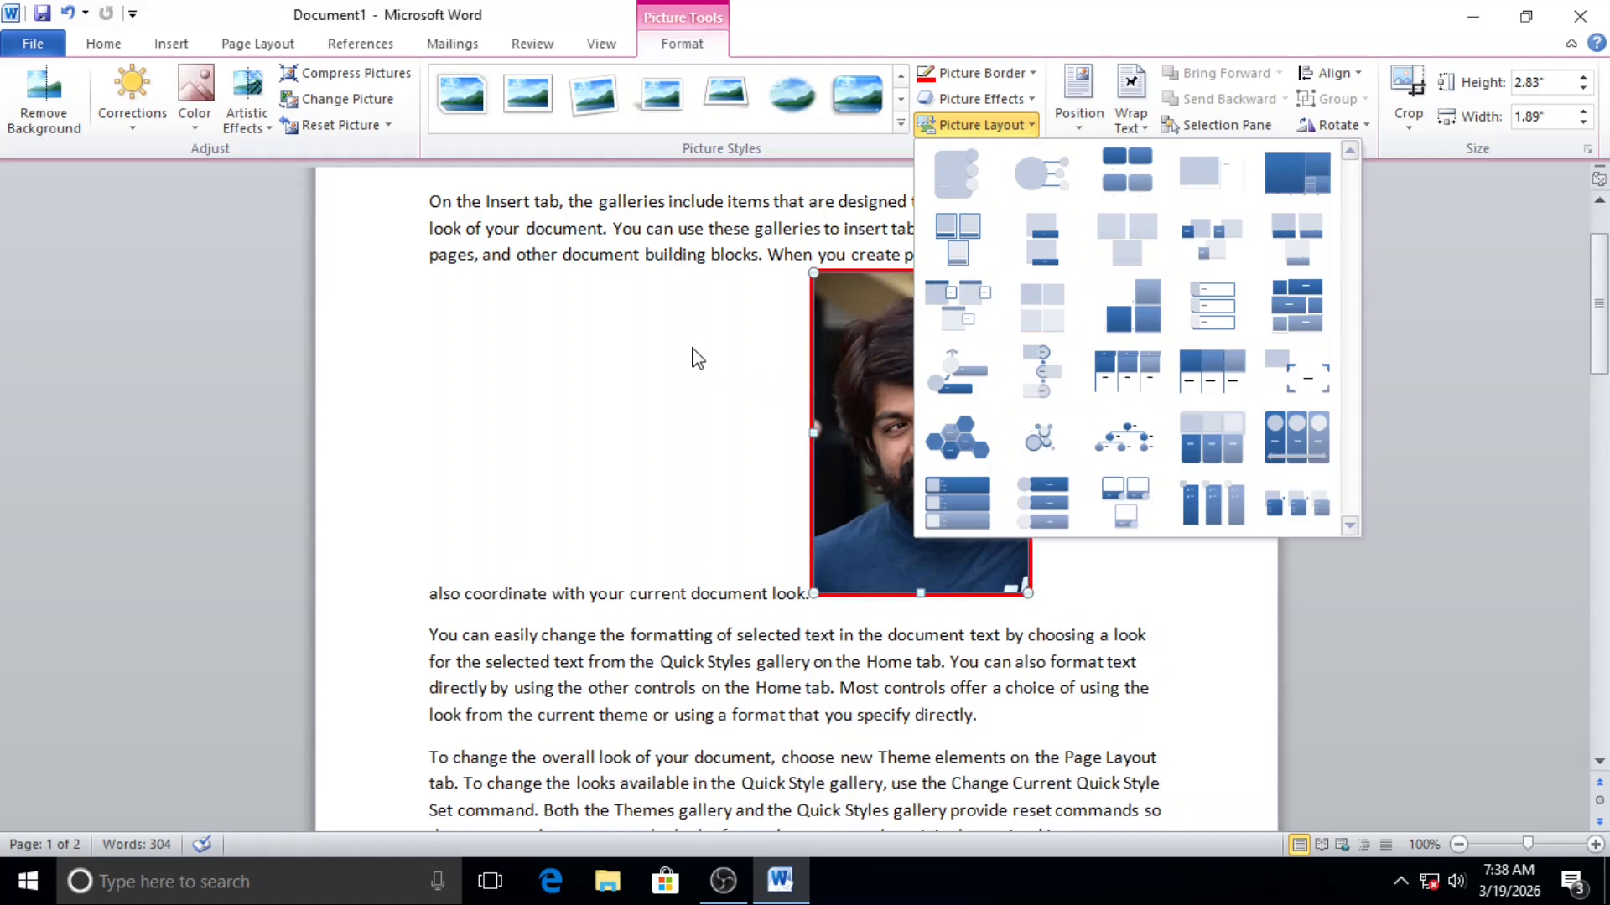
pyautogui.click(700, 353)
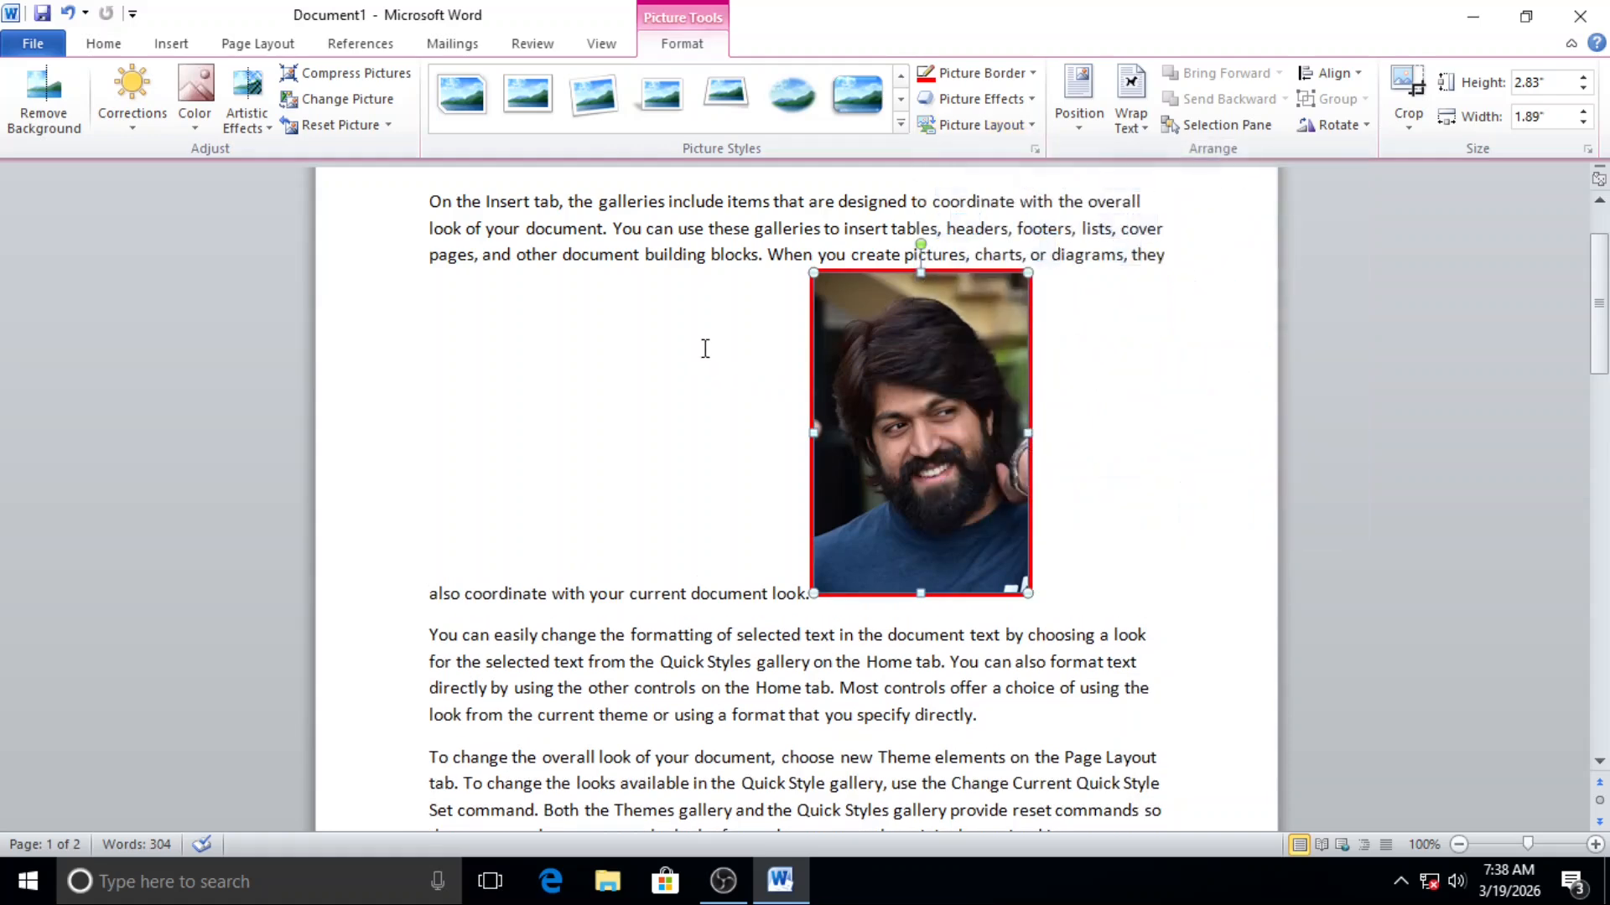
pyautogui.click(1082, 113)
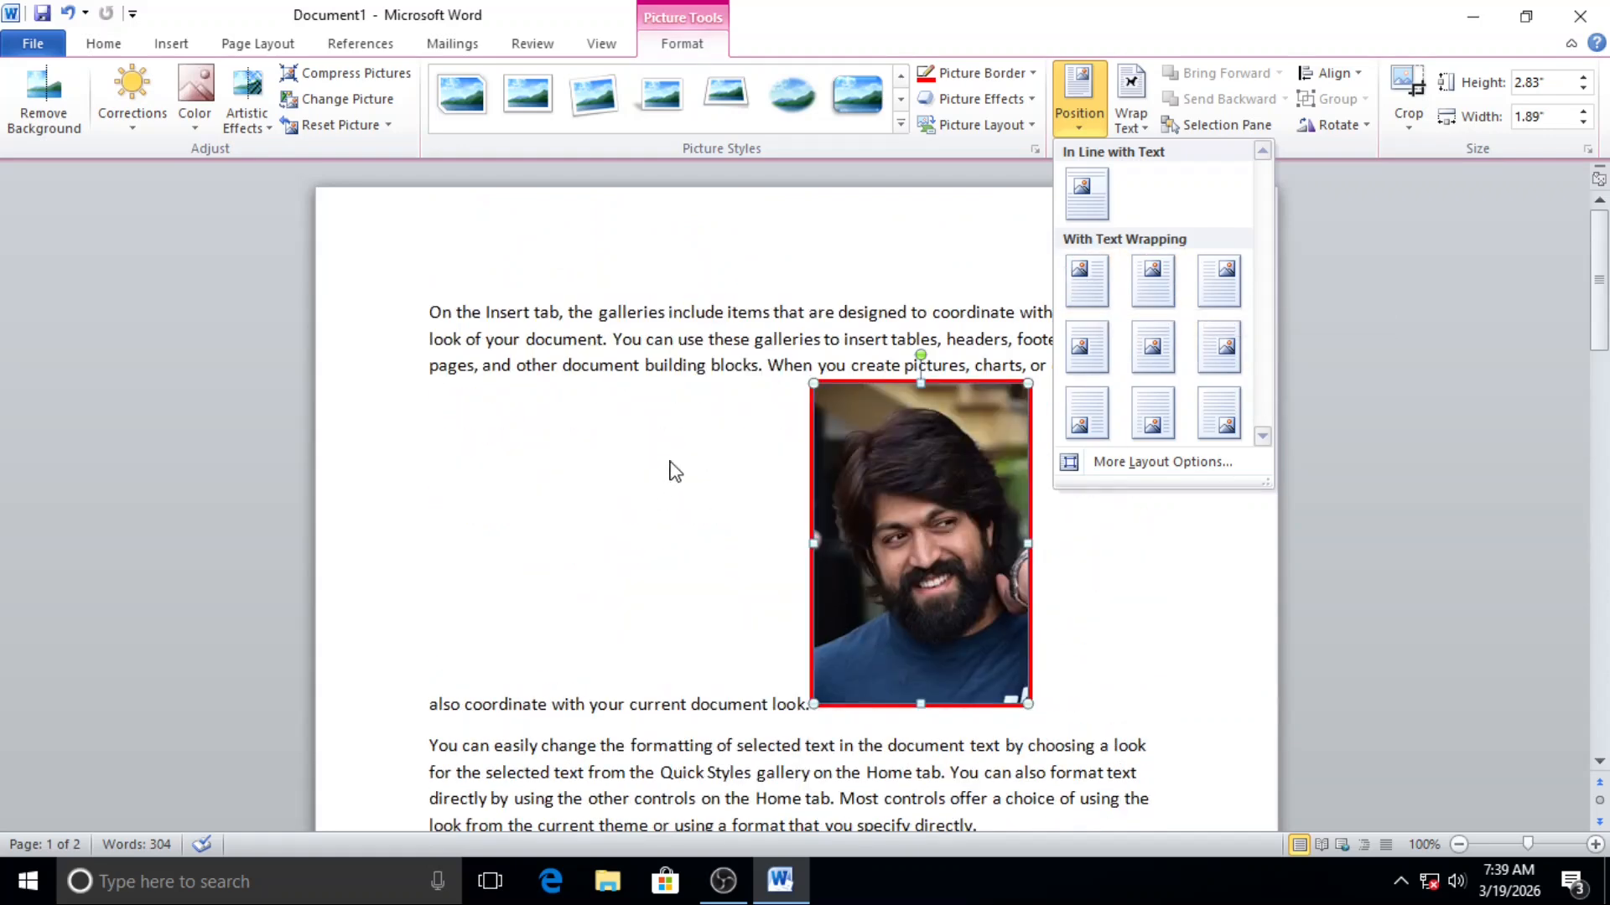
pyautogui.click(669, 472)
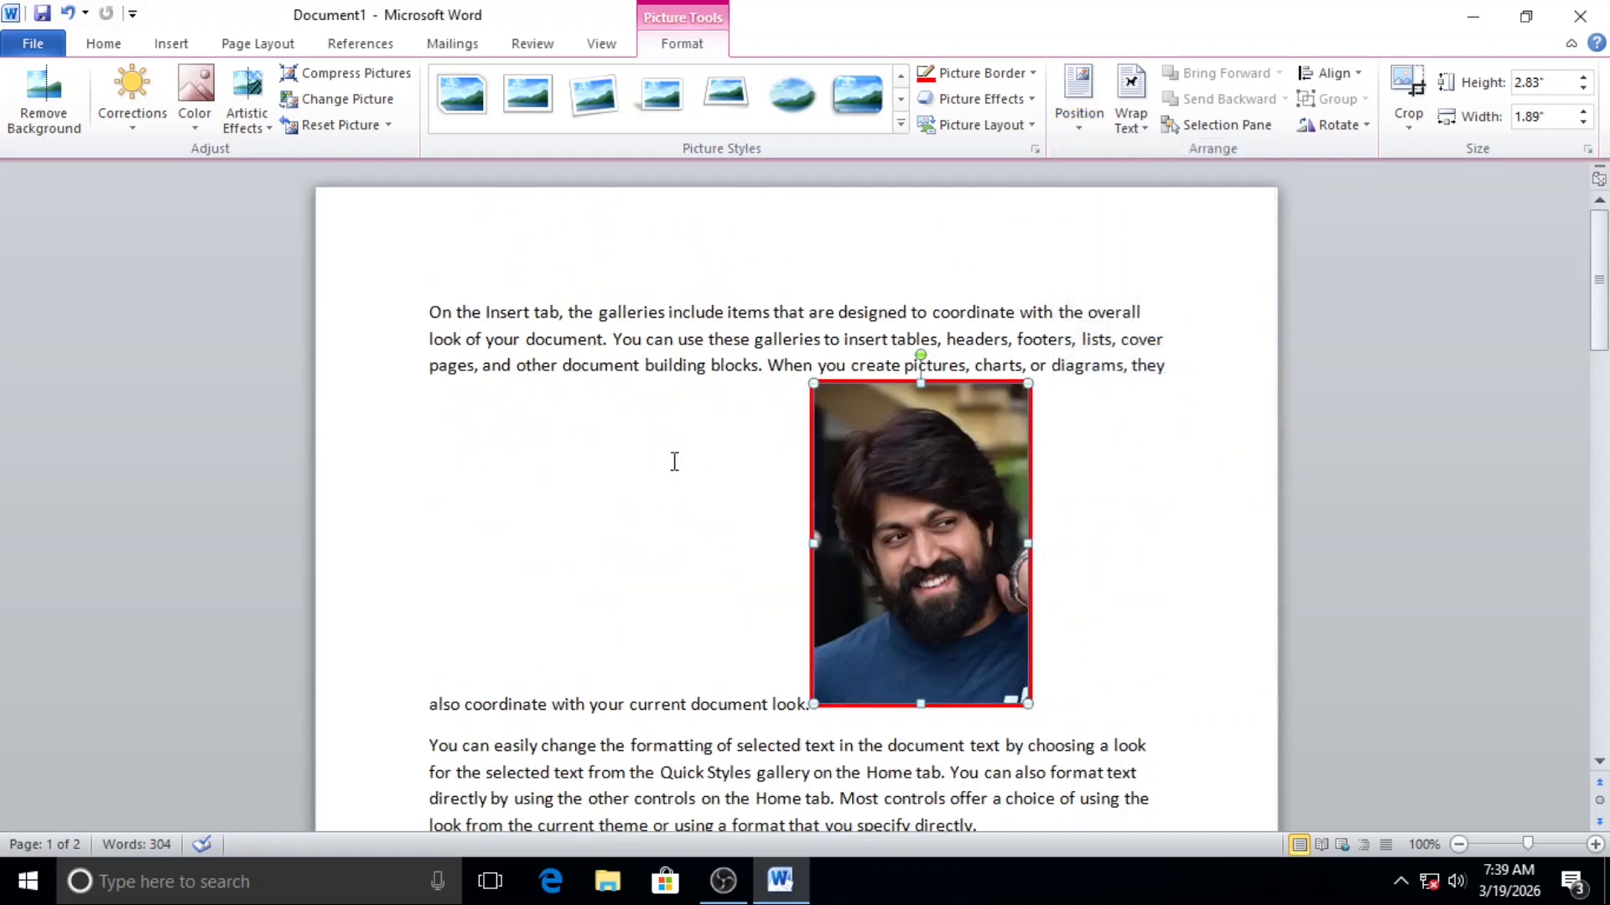
# Step: Set the picture's text wrapping to Square and move it left to the middle of the paragraphs
pyautogui.click(1140, 131)
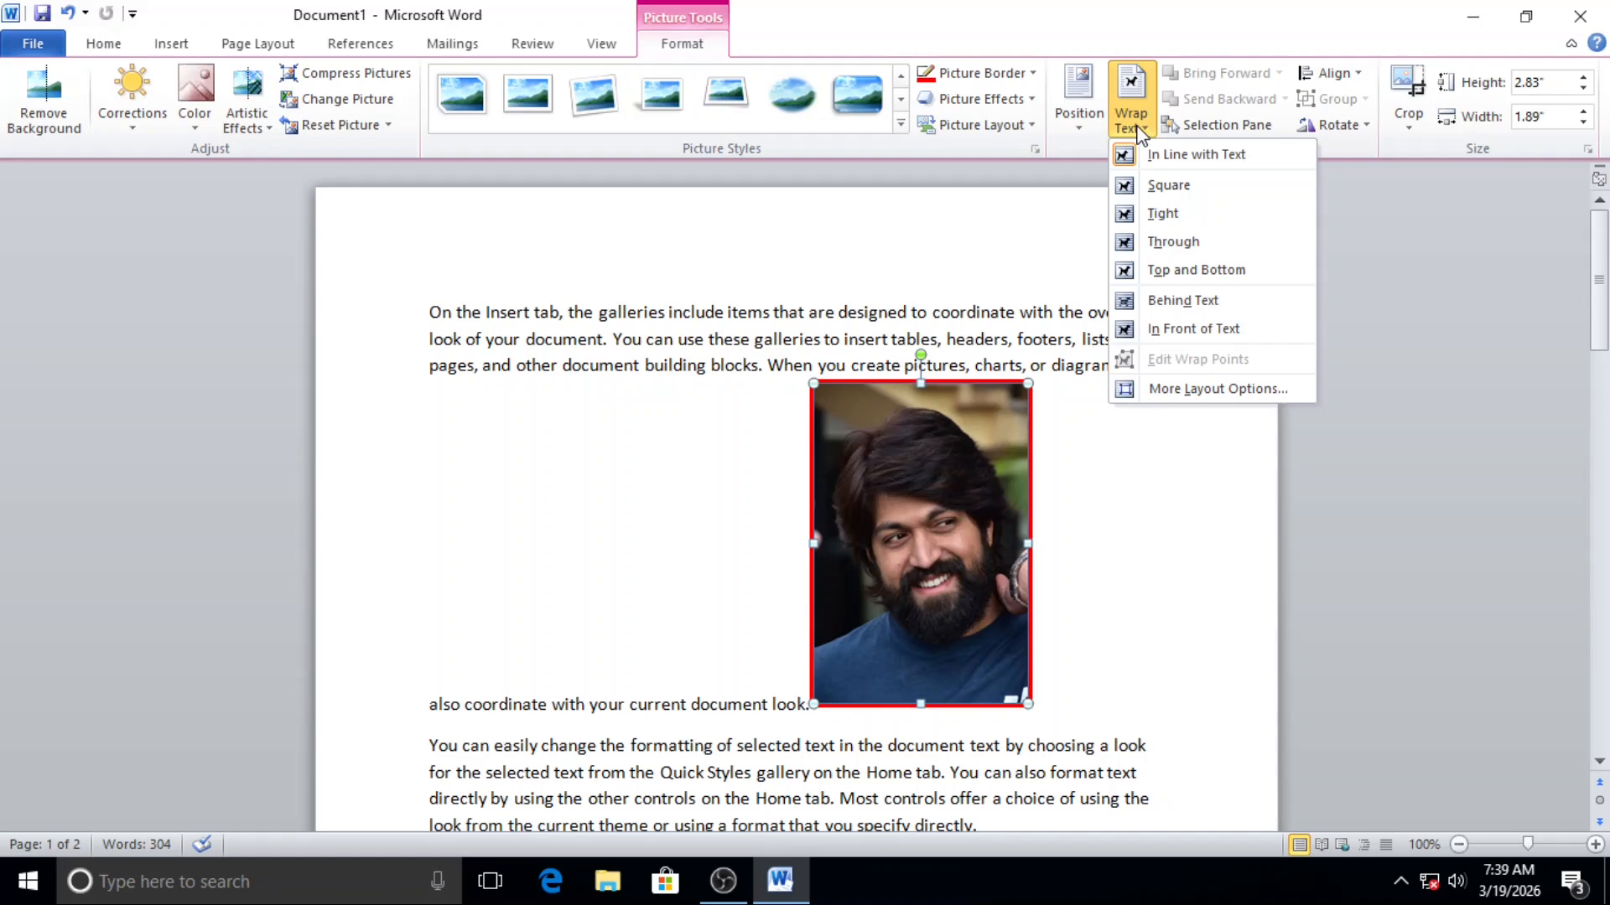
pyautogui.click(1171, 186)
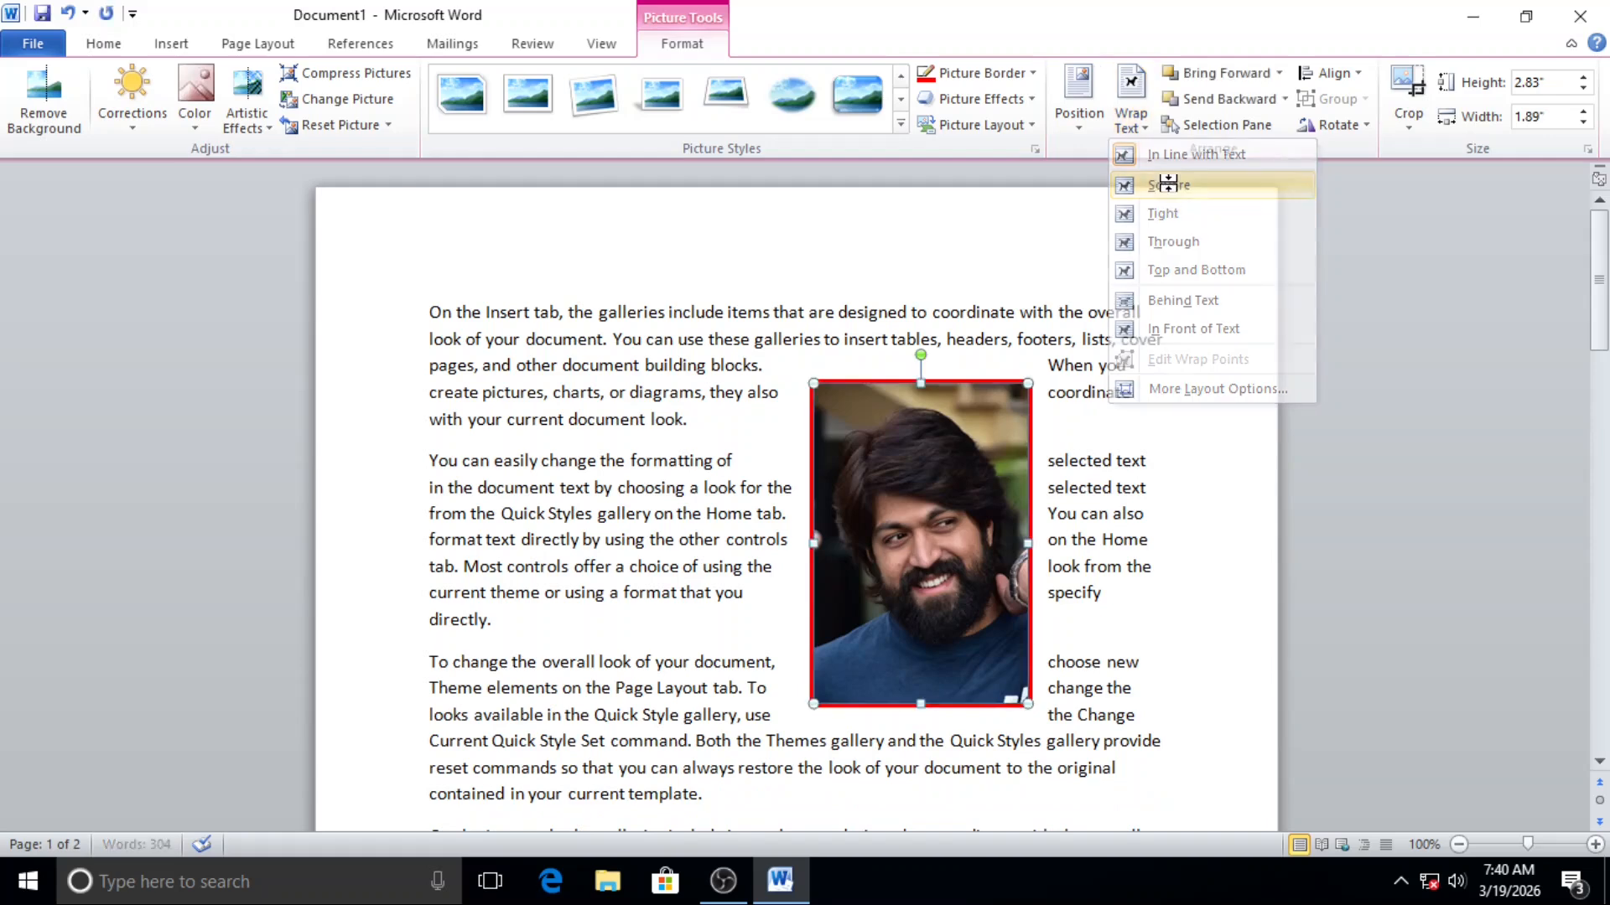
pyautogui.moveTo(892, 535); pyautogui.dragTo(781, 532)
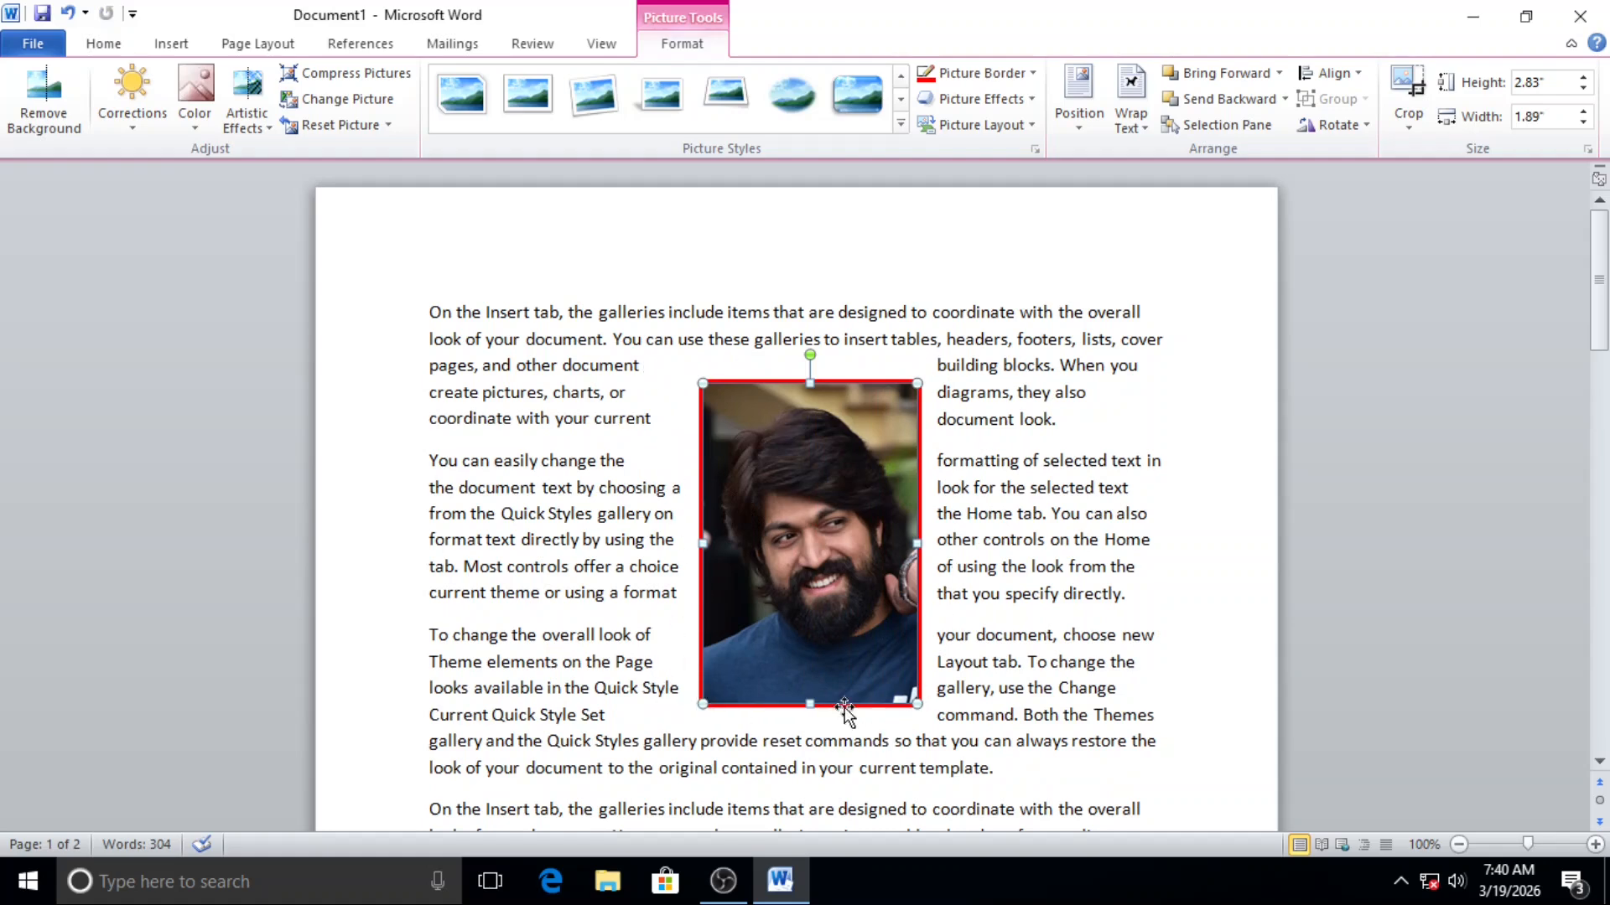
# Step: Change the picture's text wrapping to Through and move it slightly up and to the left within the text
pyautogui.click(1148, 134)
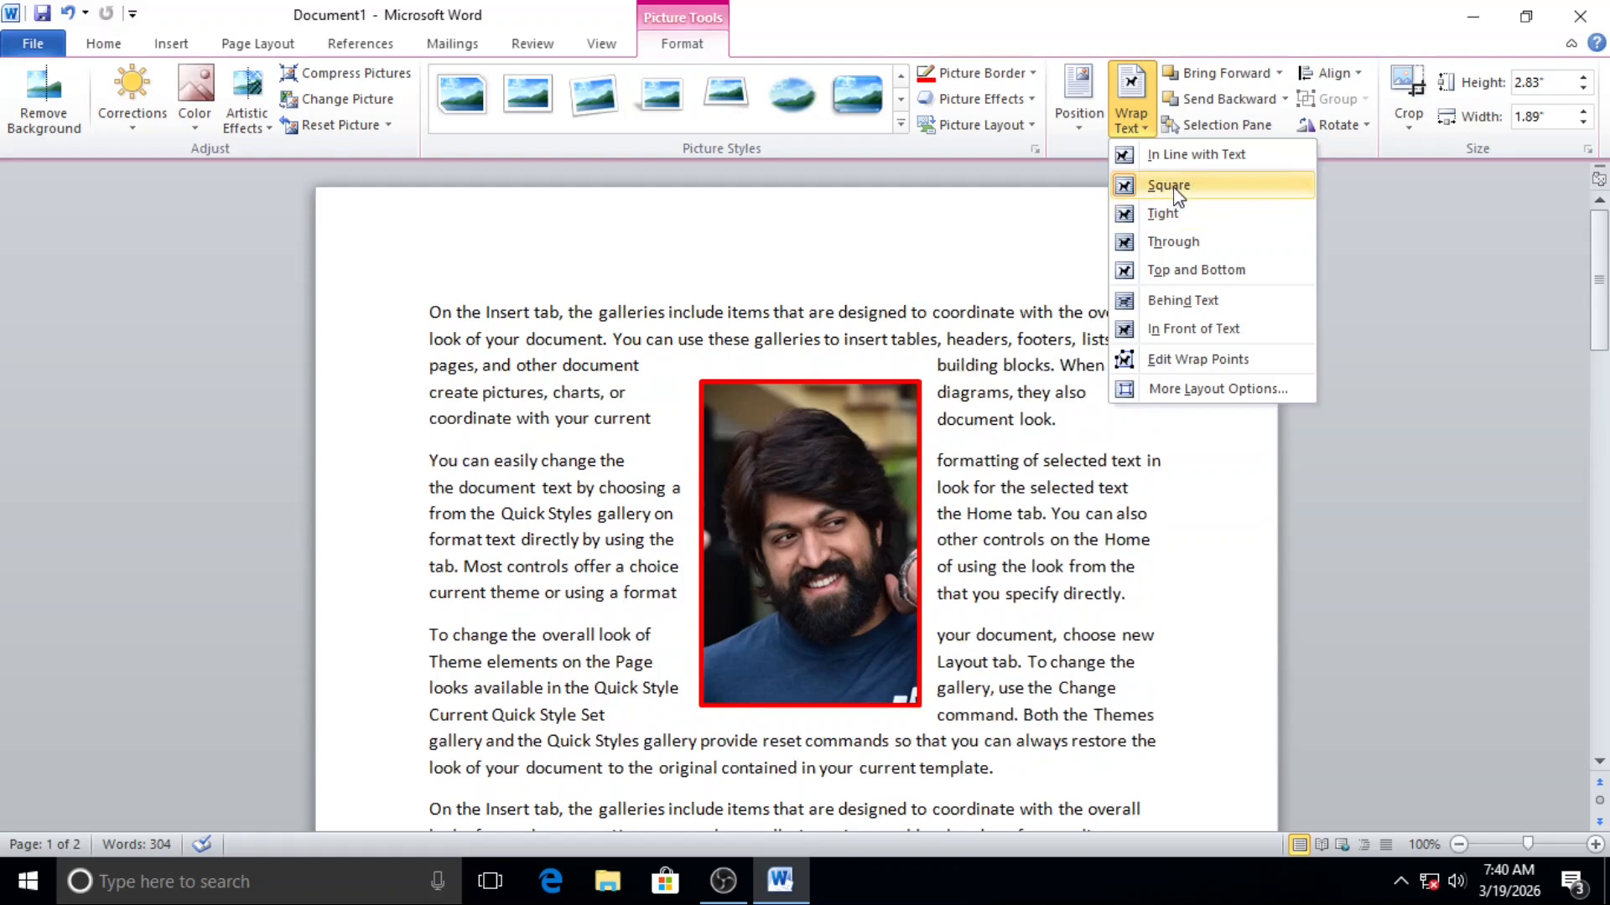
pyautogui.click(1184, 251)
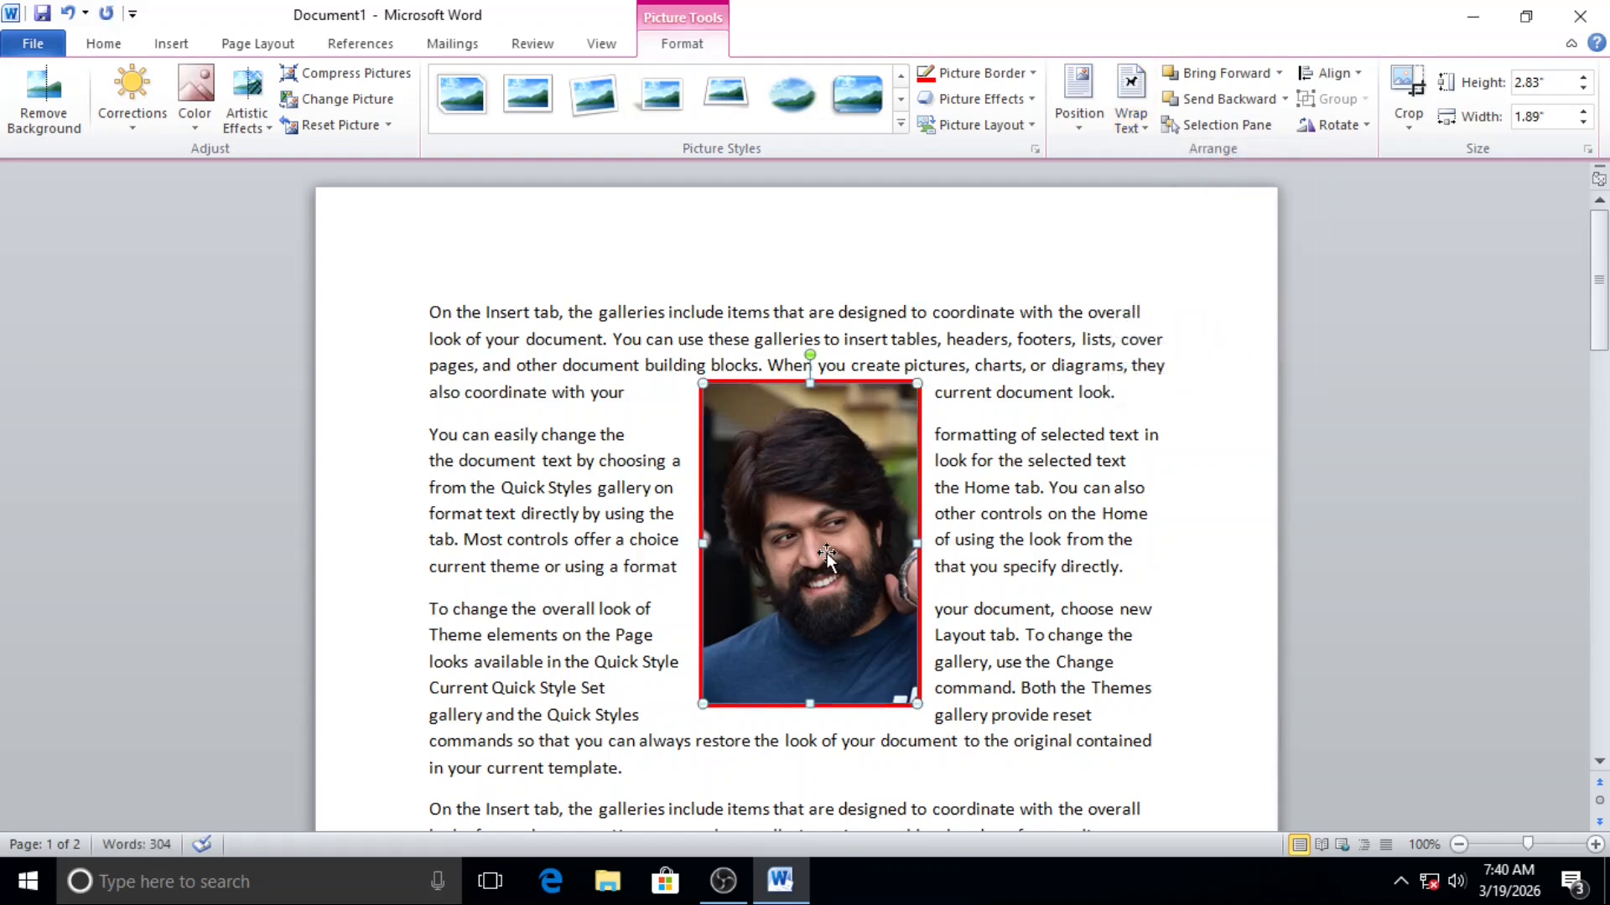
pyautogui.moveTo(827, 551); pyautogui.dragTo(786, 541)
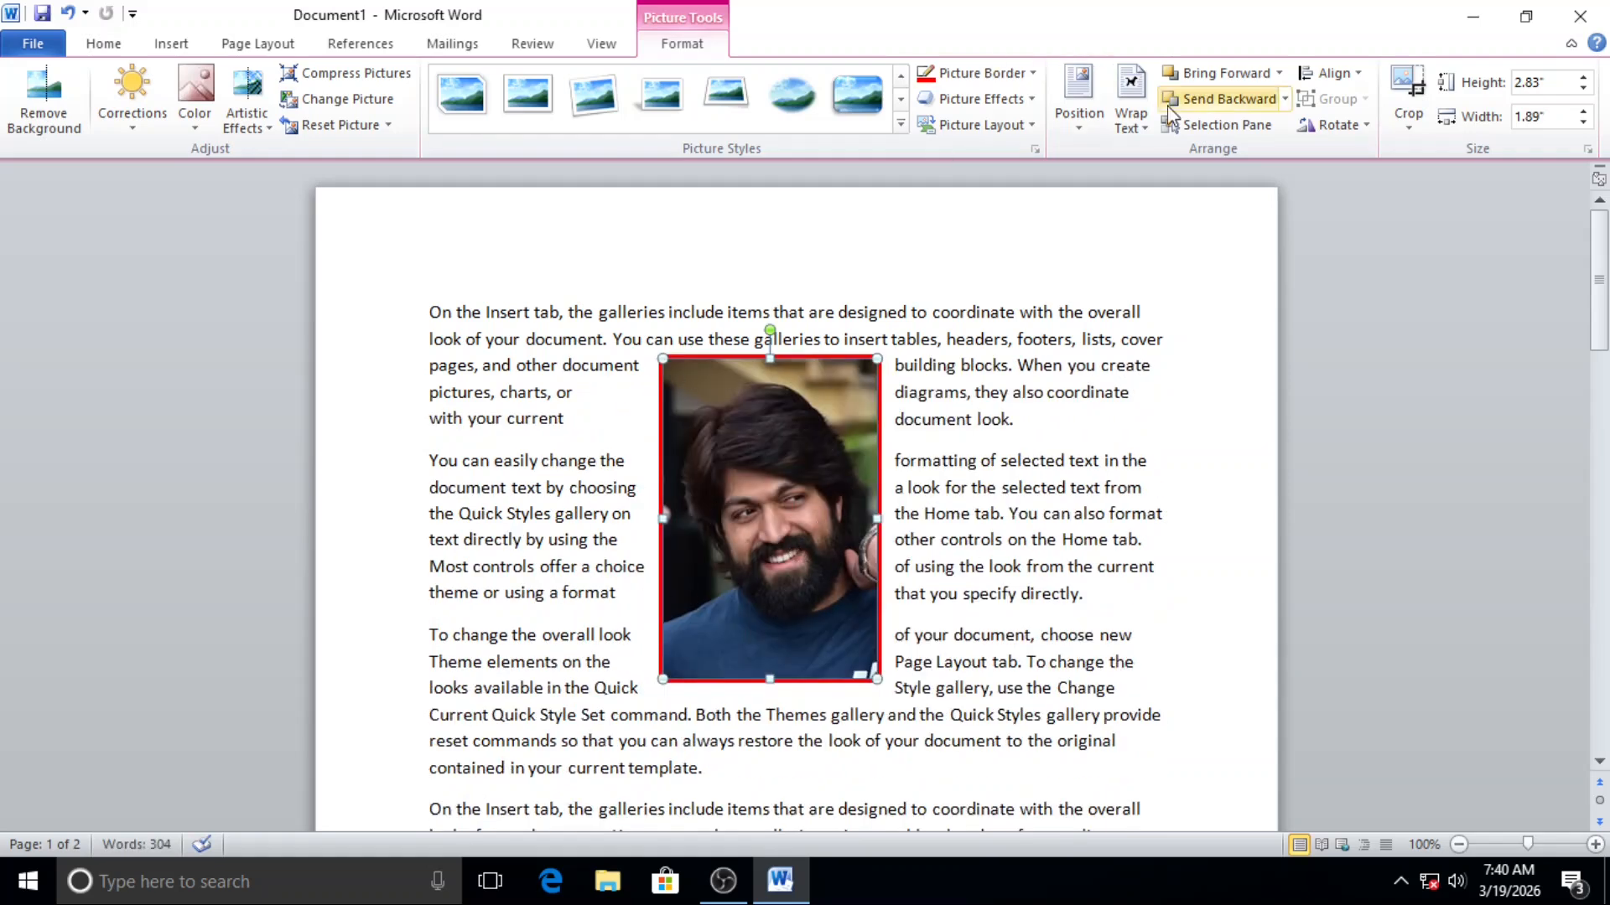
# Step: Set the picture's text wrapping to Top and Bottom and move it down below the second paragraph's first line
pyautogui.click(1142, 133)
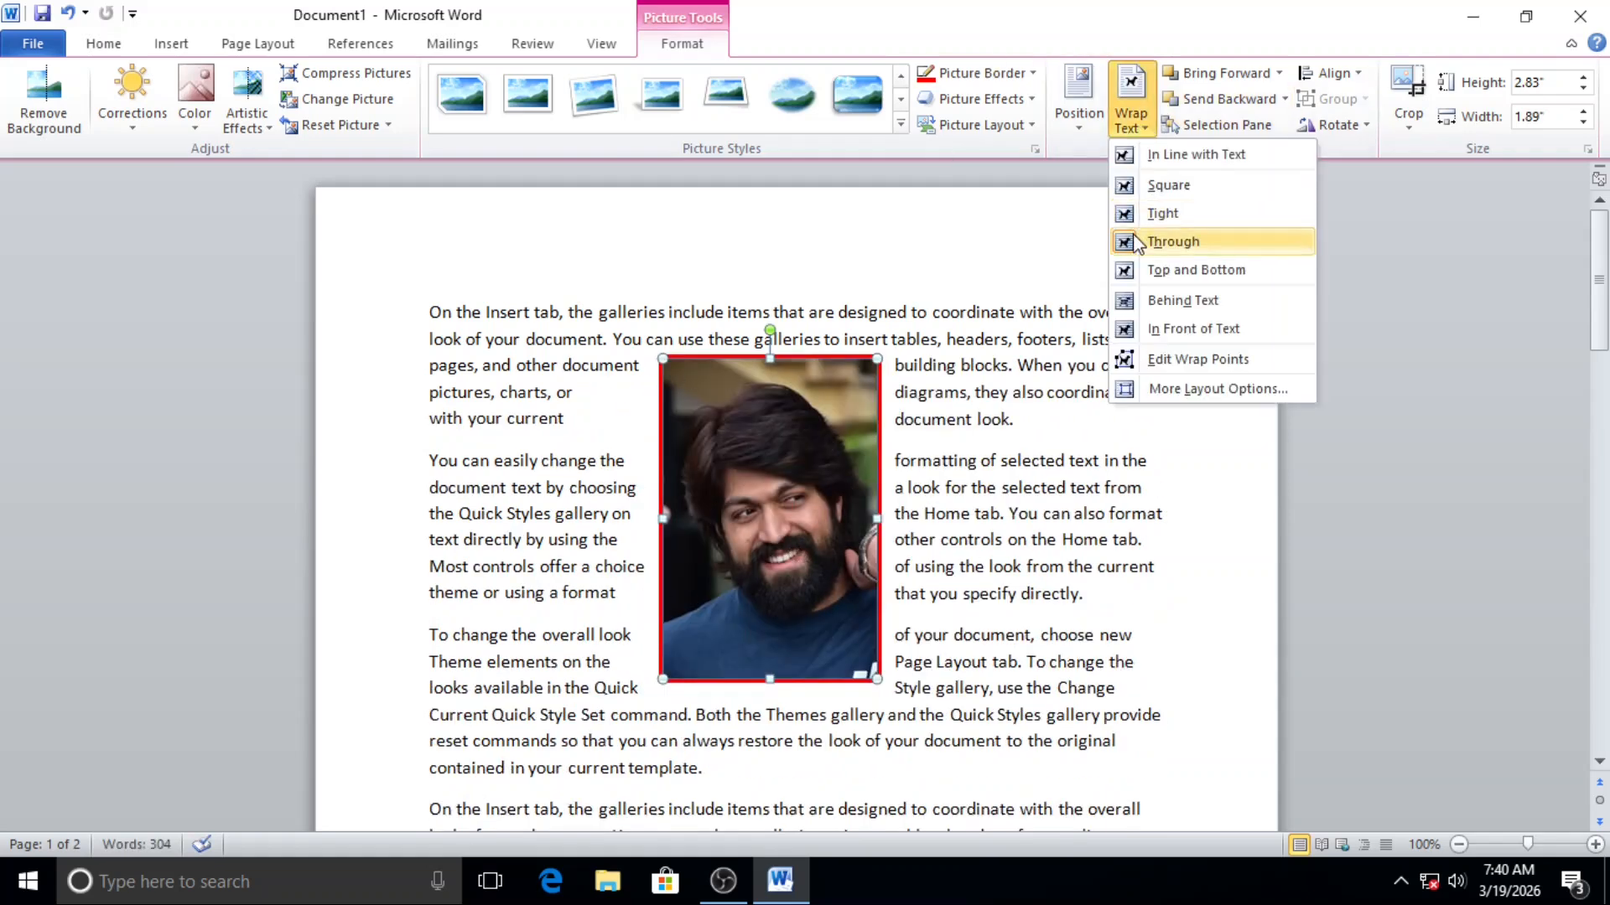
pyautogui.click(1160, 270)
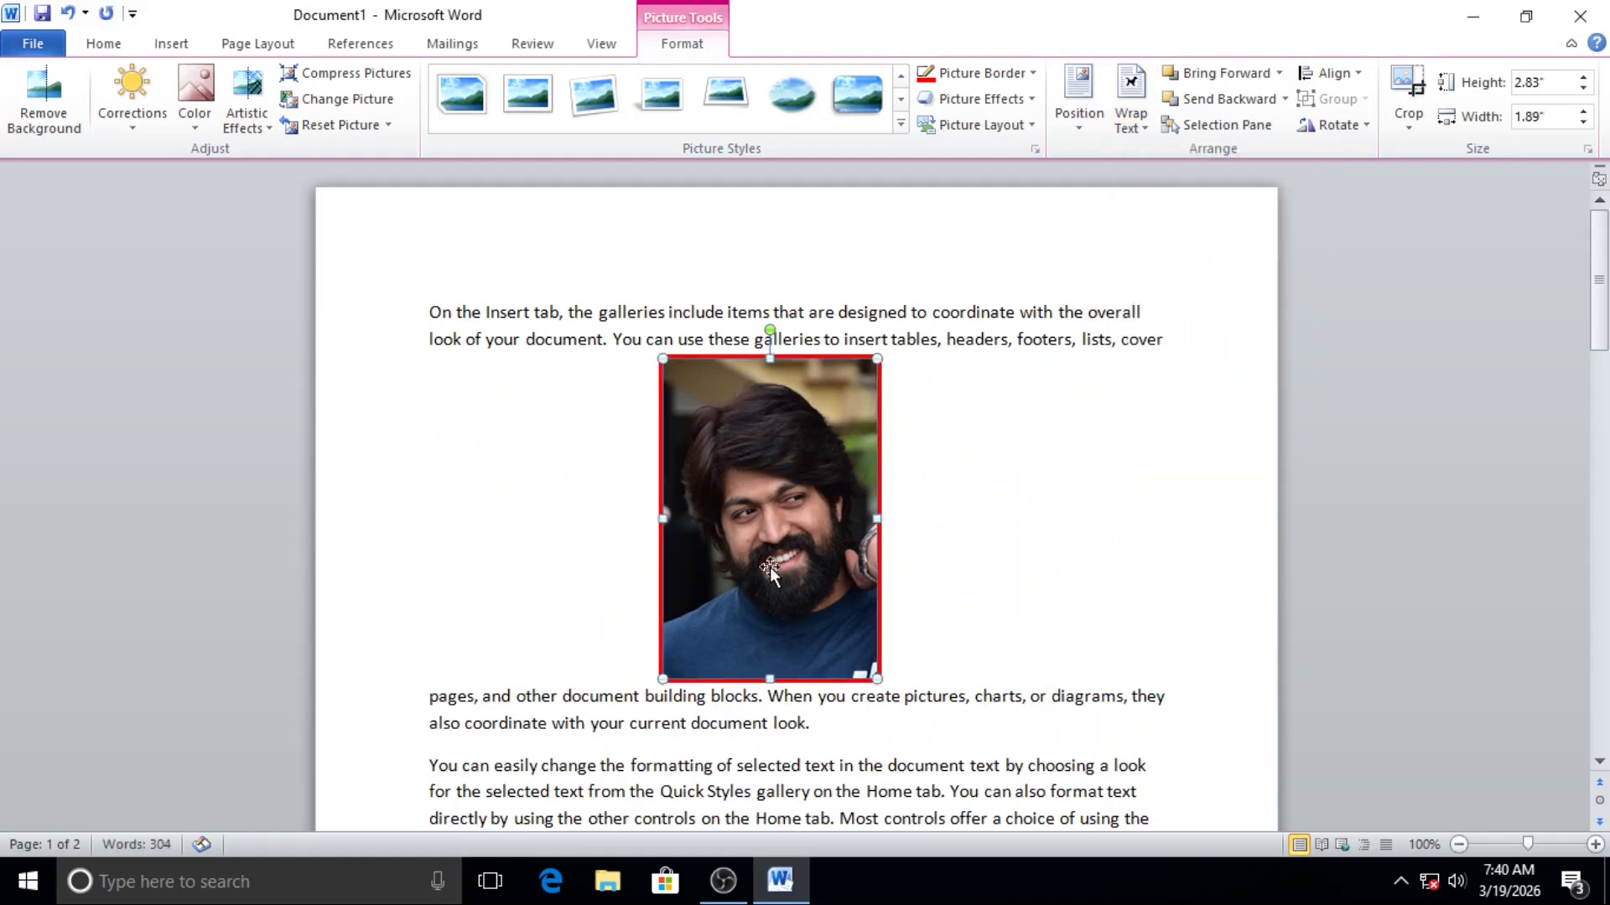
pyautogui.moveTo(769, 567); pyautogui.dragTo(785, 661)
pyautogui.scroll(-7, 773, 520)
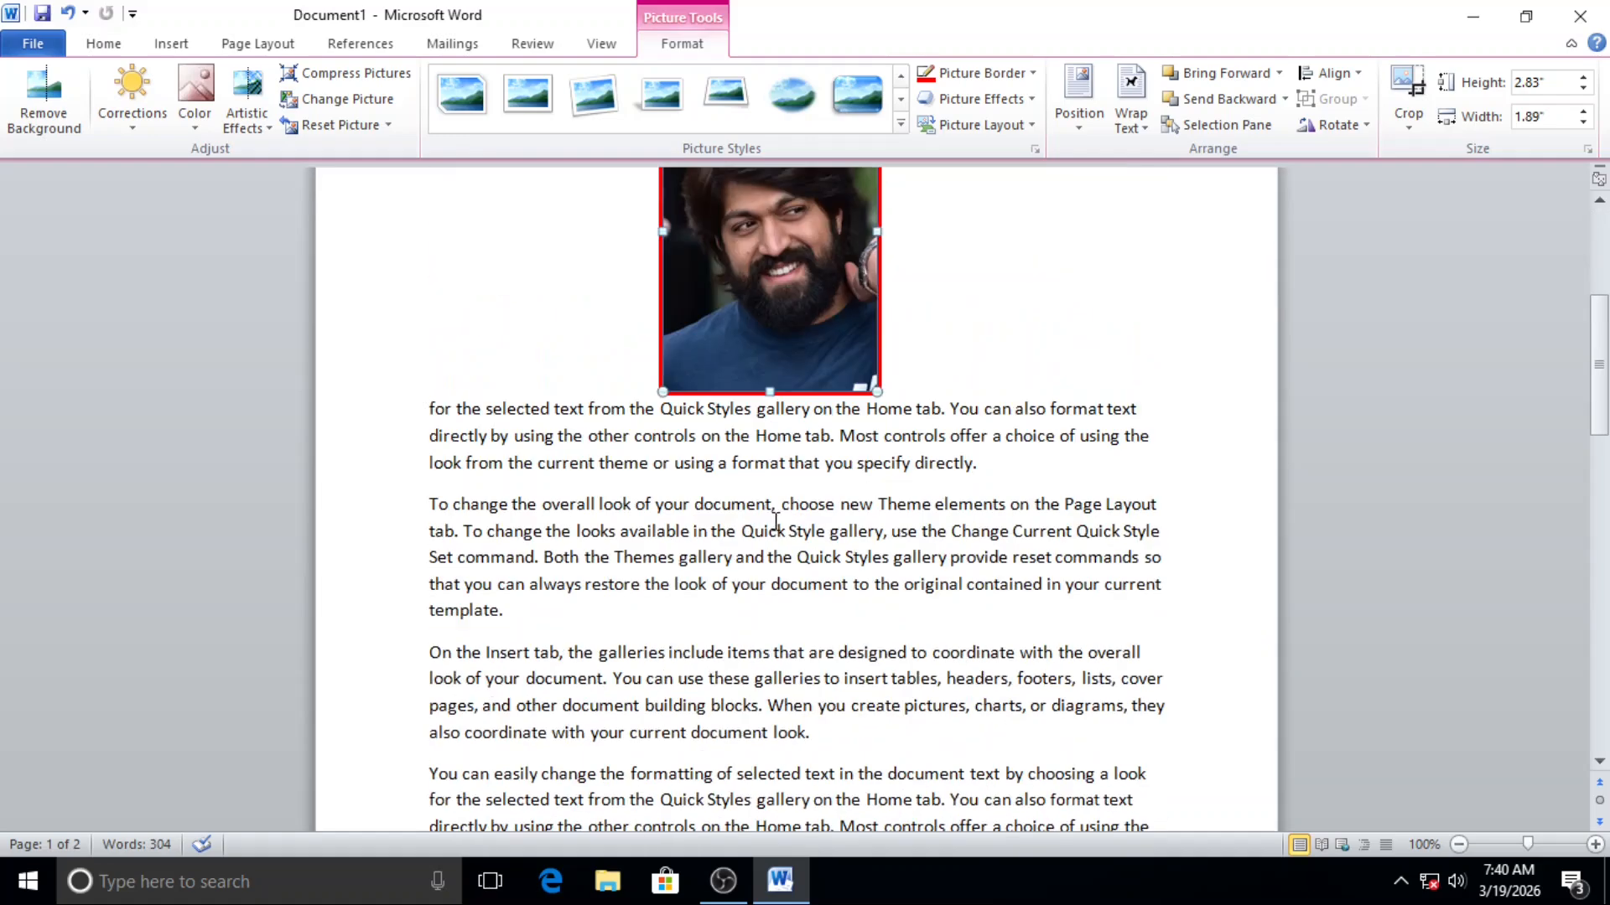
pyautogui.scroll(6, 775, 520)
# Step: Place the picture behind the text and move it up to the right end of the first three paragraphs
pyautogui.click(1140, 130)
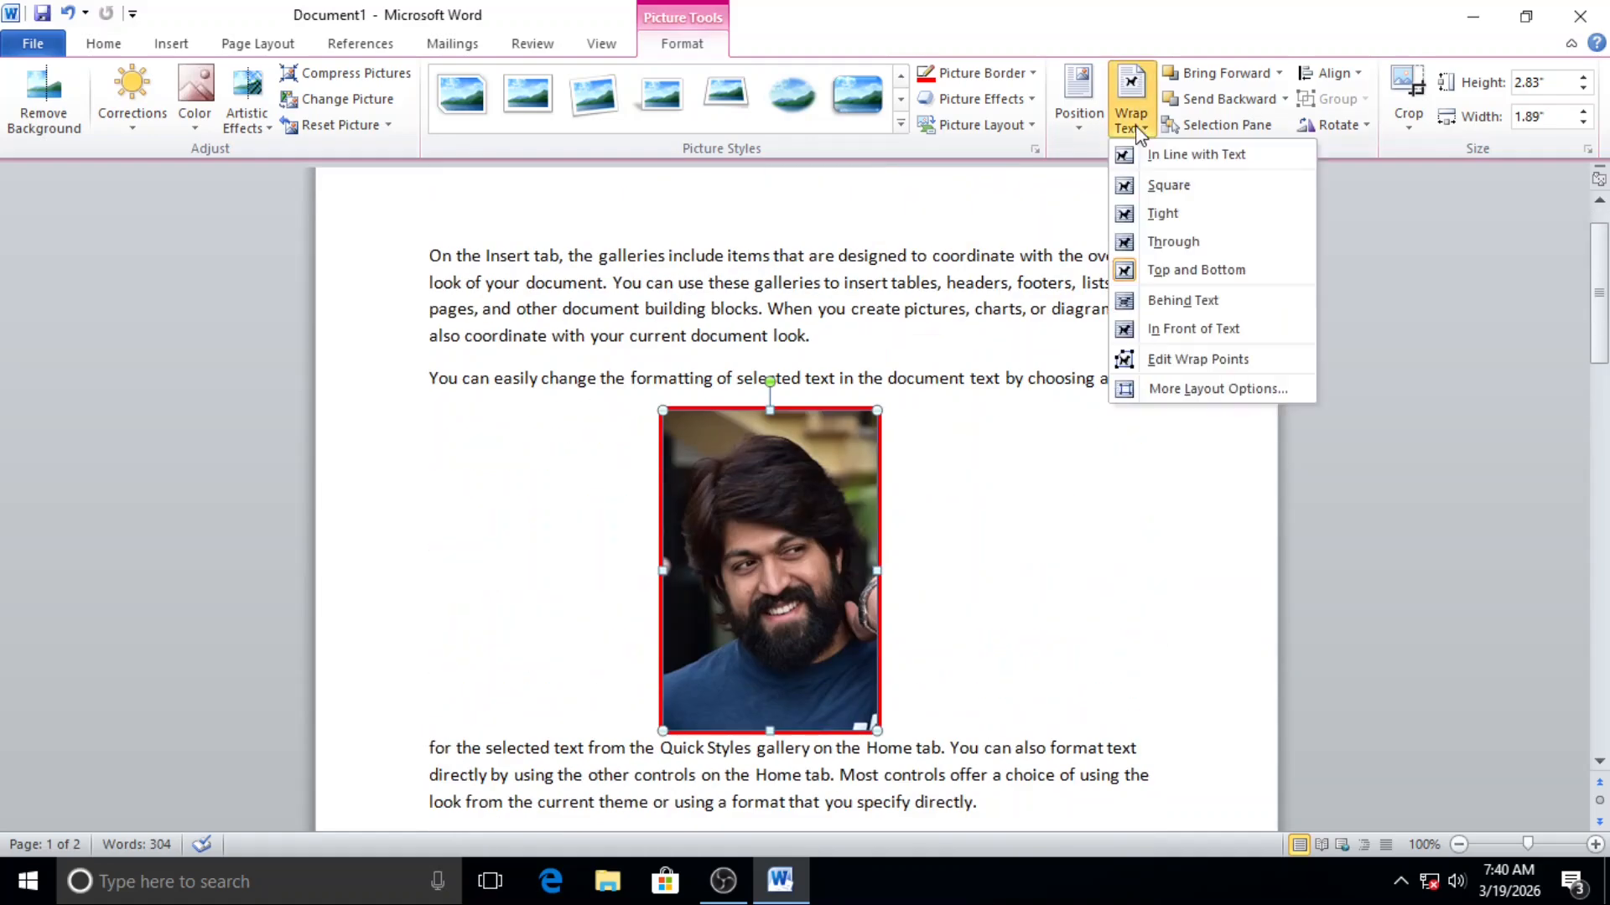
pyautogui.click(1182, 300)
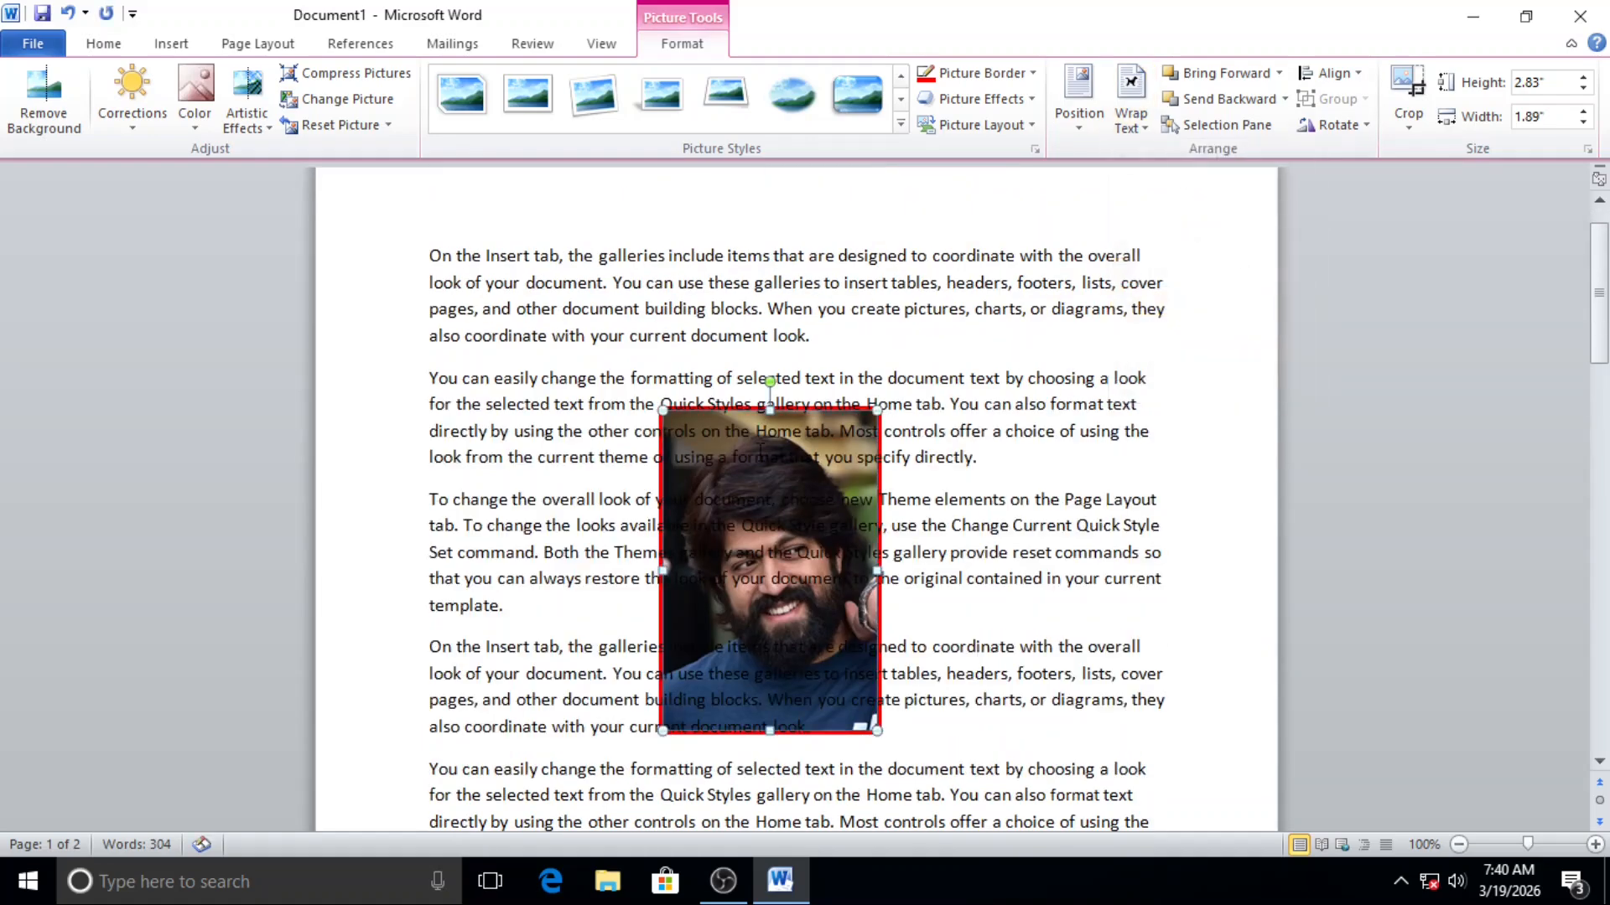
pyautogui.moveTo(752, 453); pyautogui.dragTo(758, 378)
pyautogui.click(869, 480)
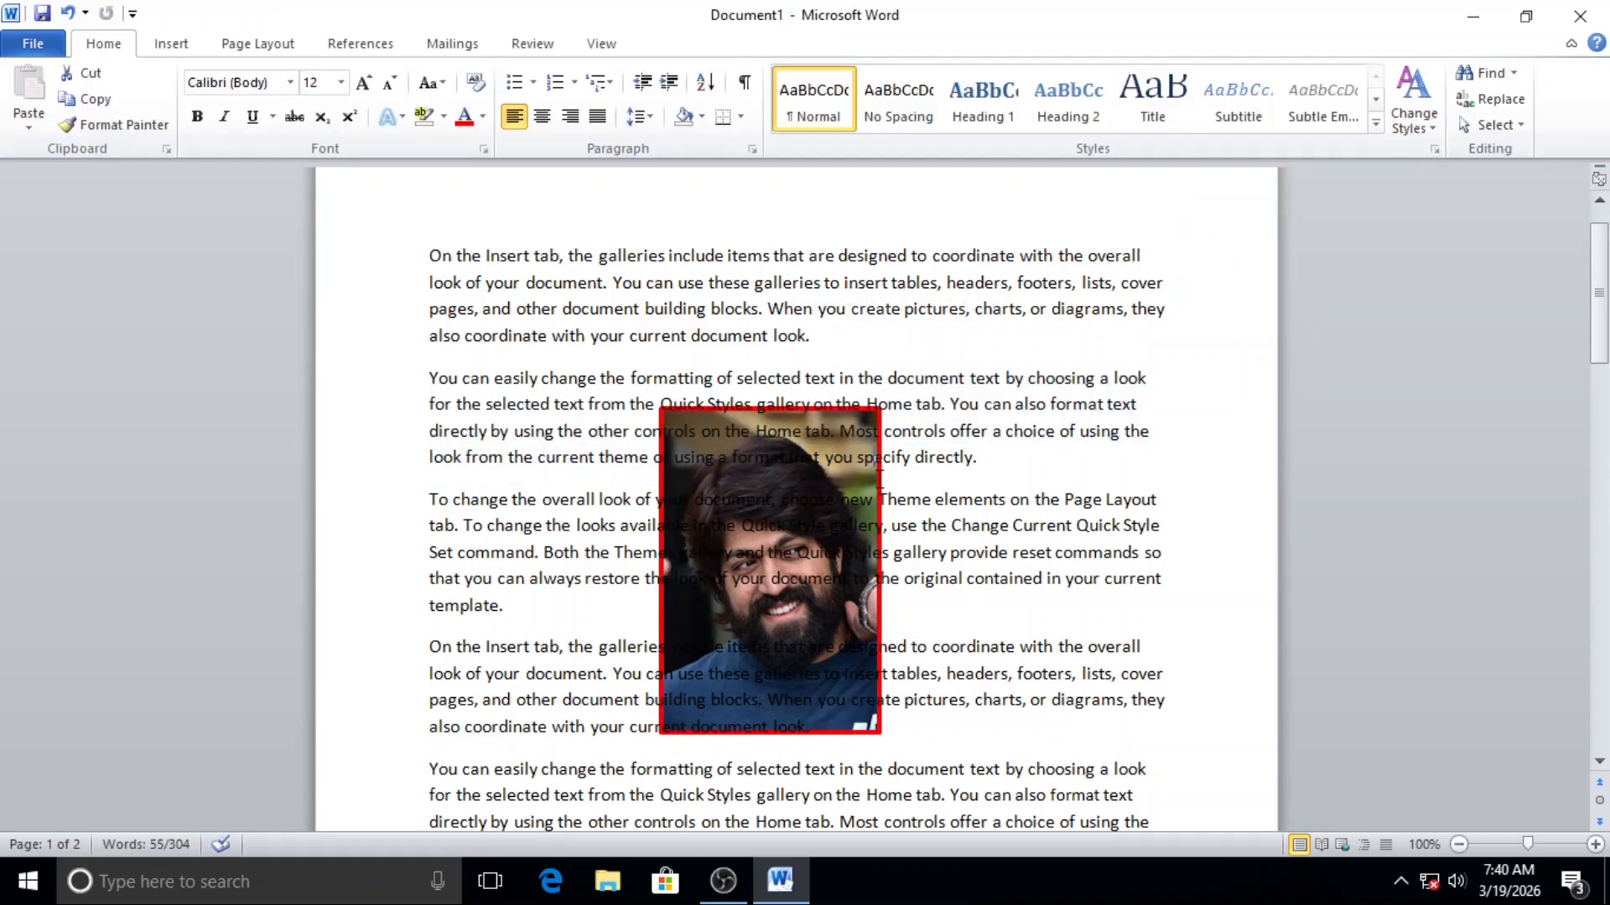
pyautogui.click(861, 403)
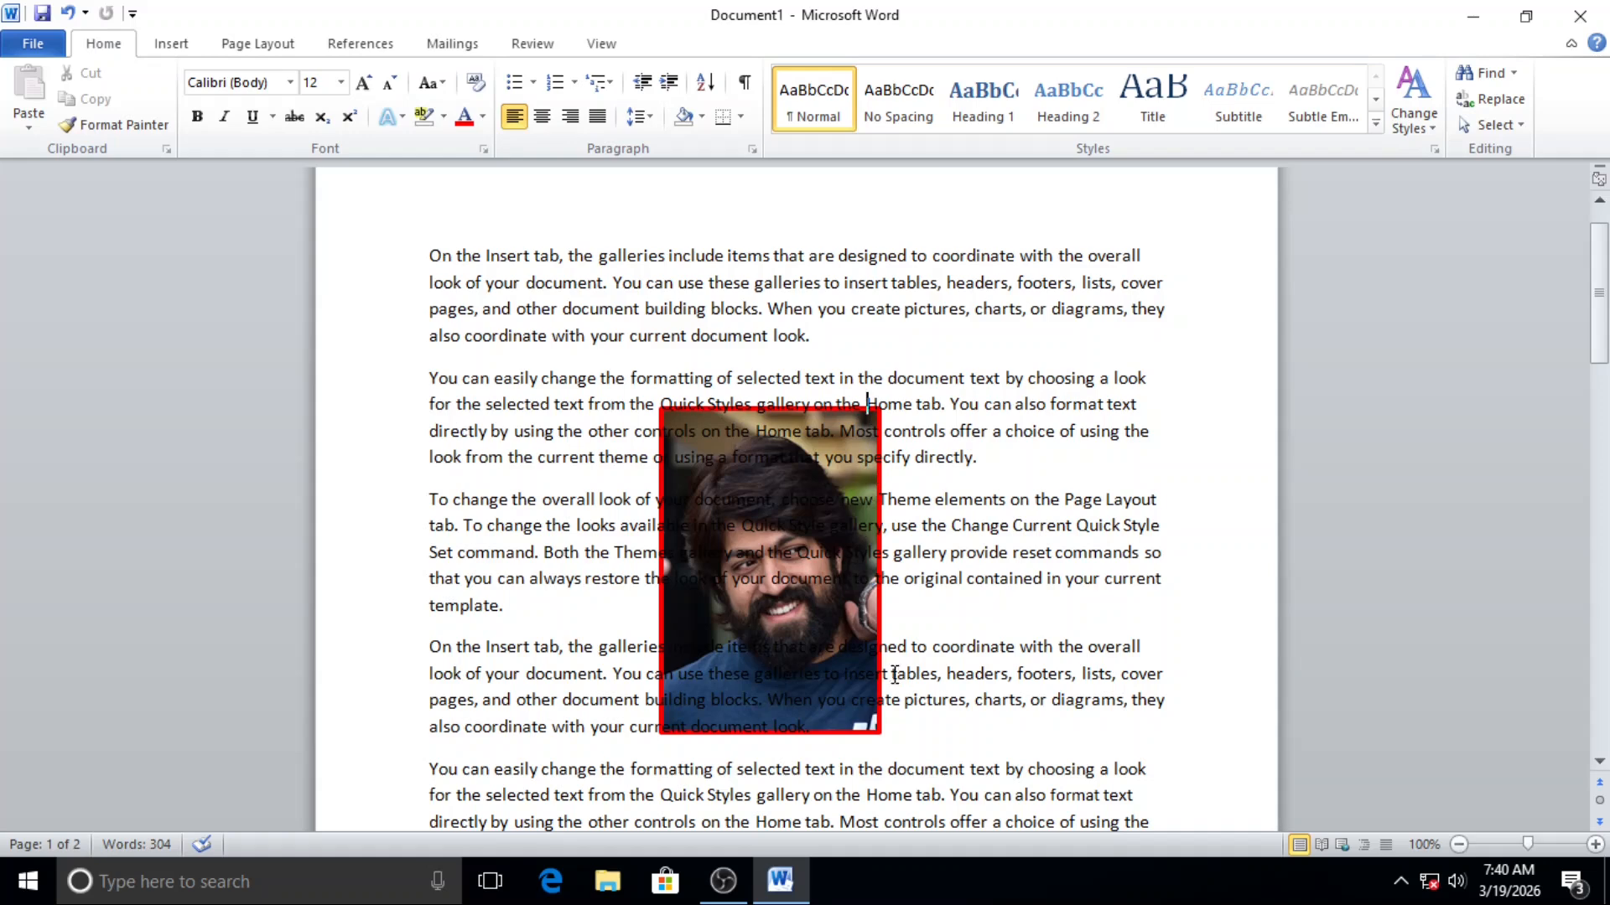
pyautogui.click(860, 719)
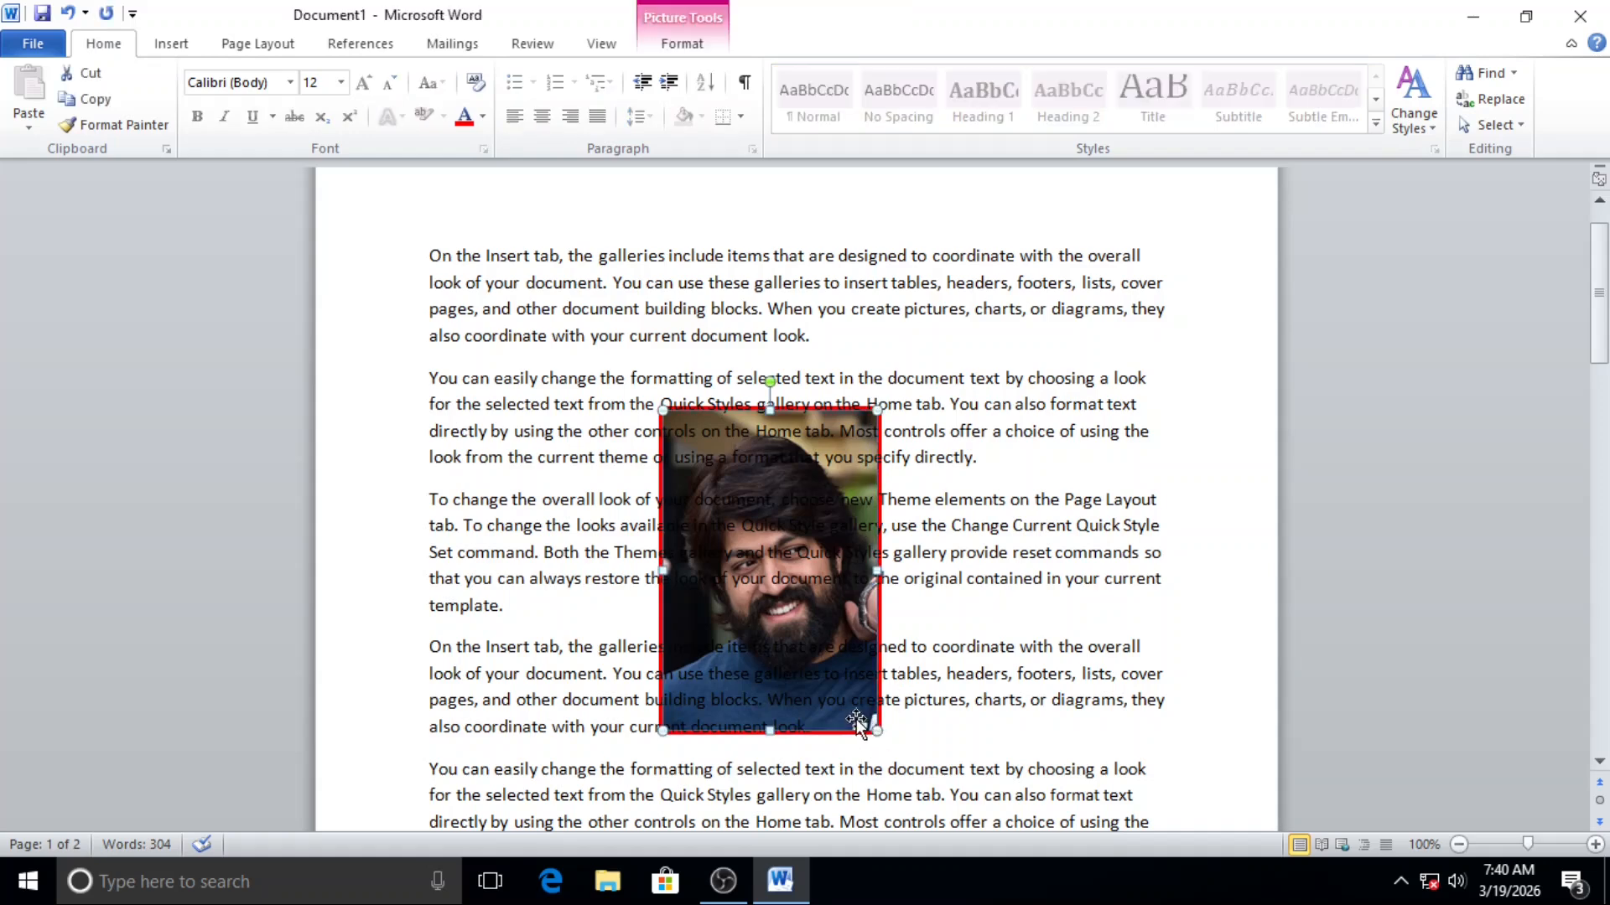
pyautogui.moveTo(857, 718); pyautogui.dragTo(1116, 534)
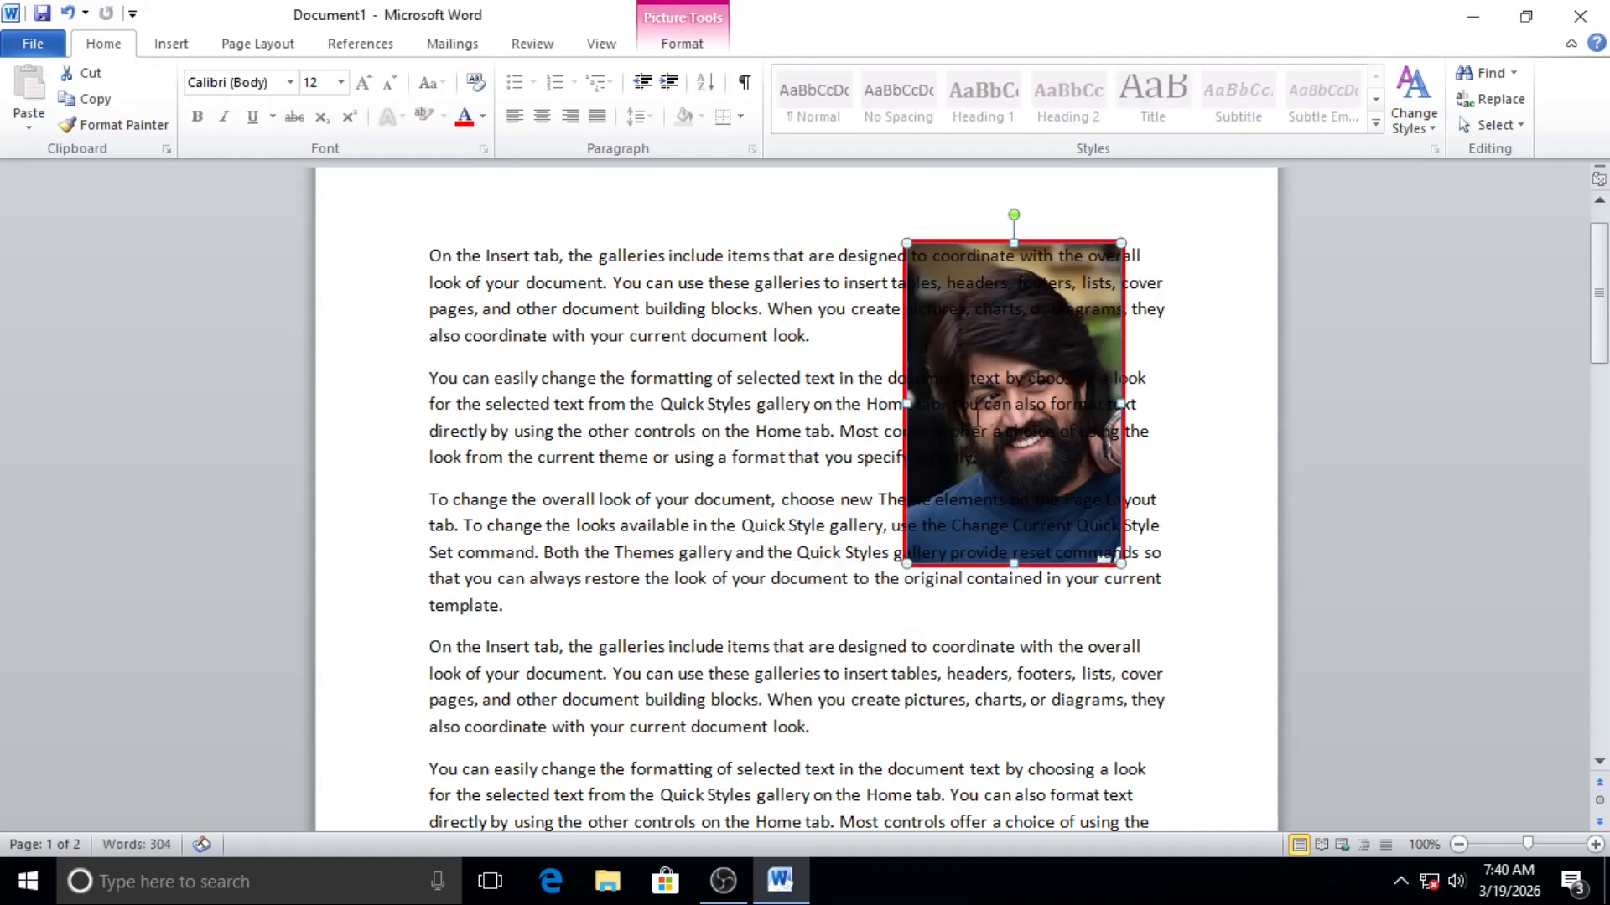
# Step: Change the picture's text wrapping to In Front of Text
pyautogui.click(675, 39)
pyautogui.click(1135, 125)
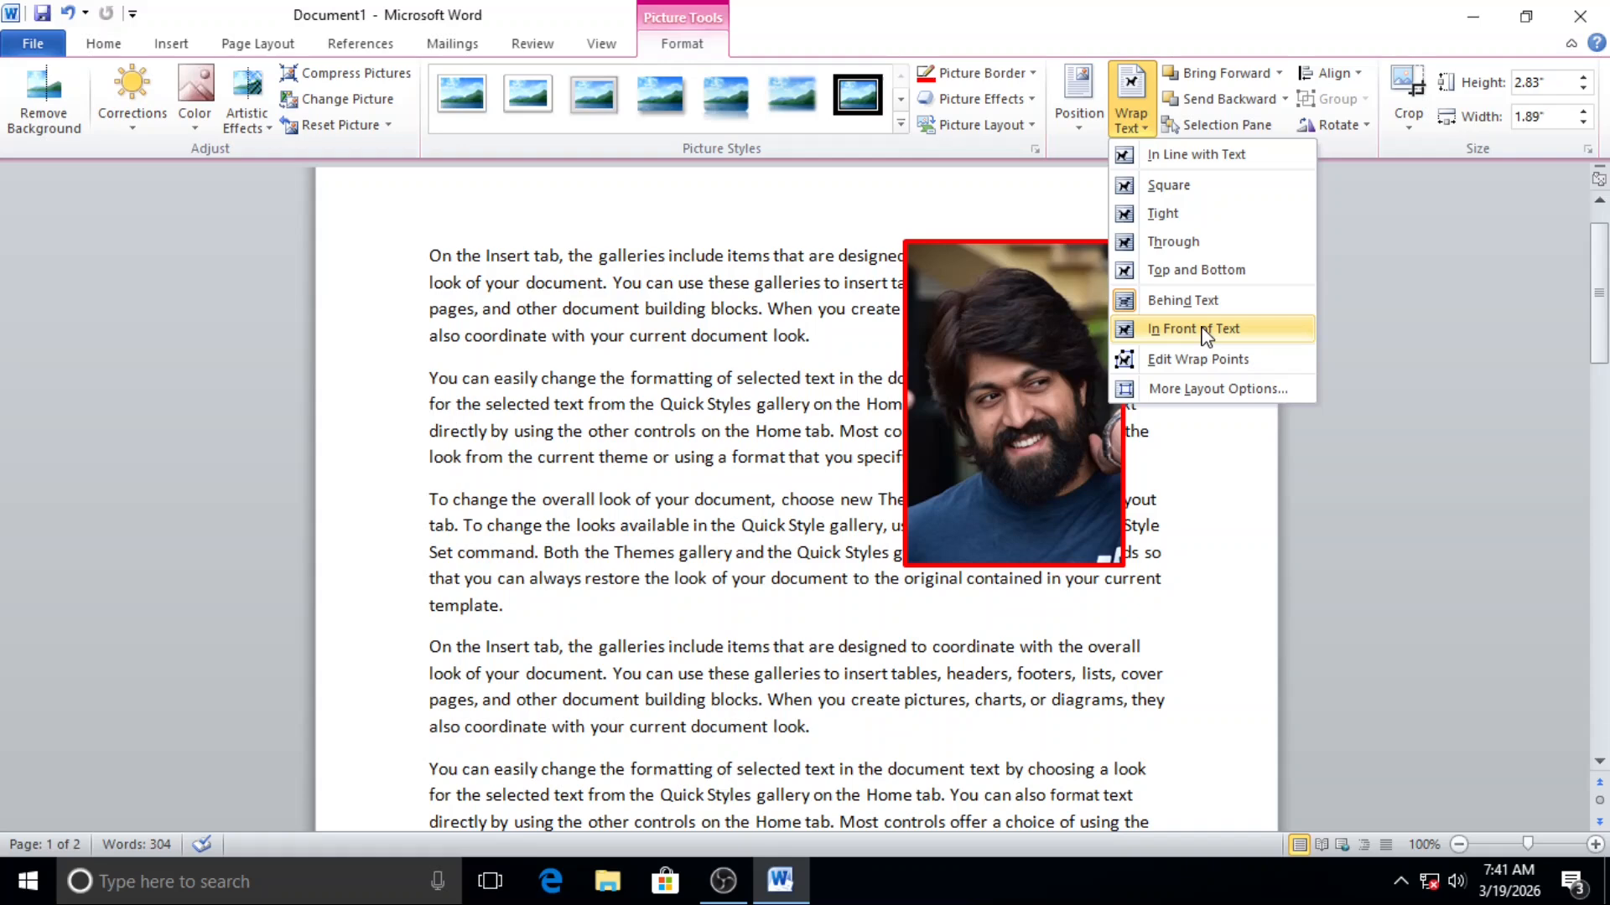
pyautogui.click(1205, 336)
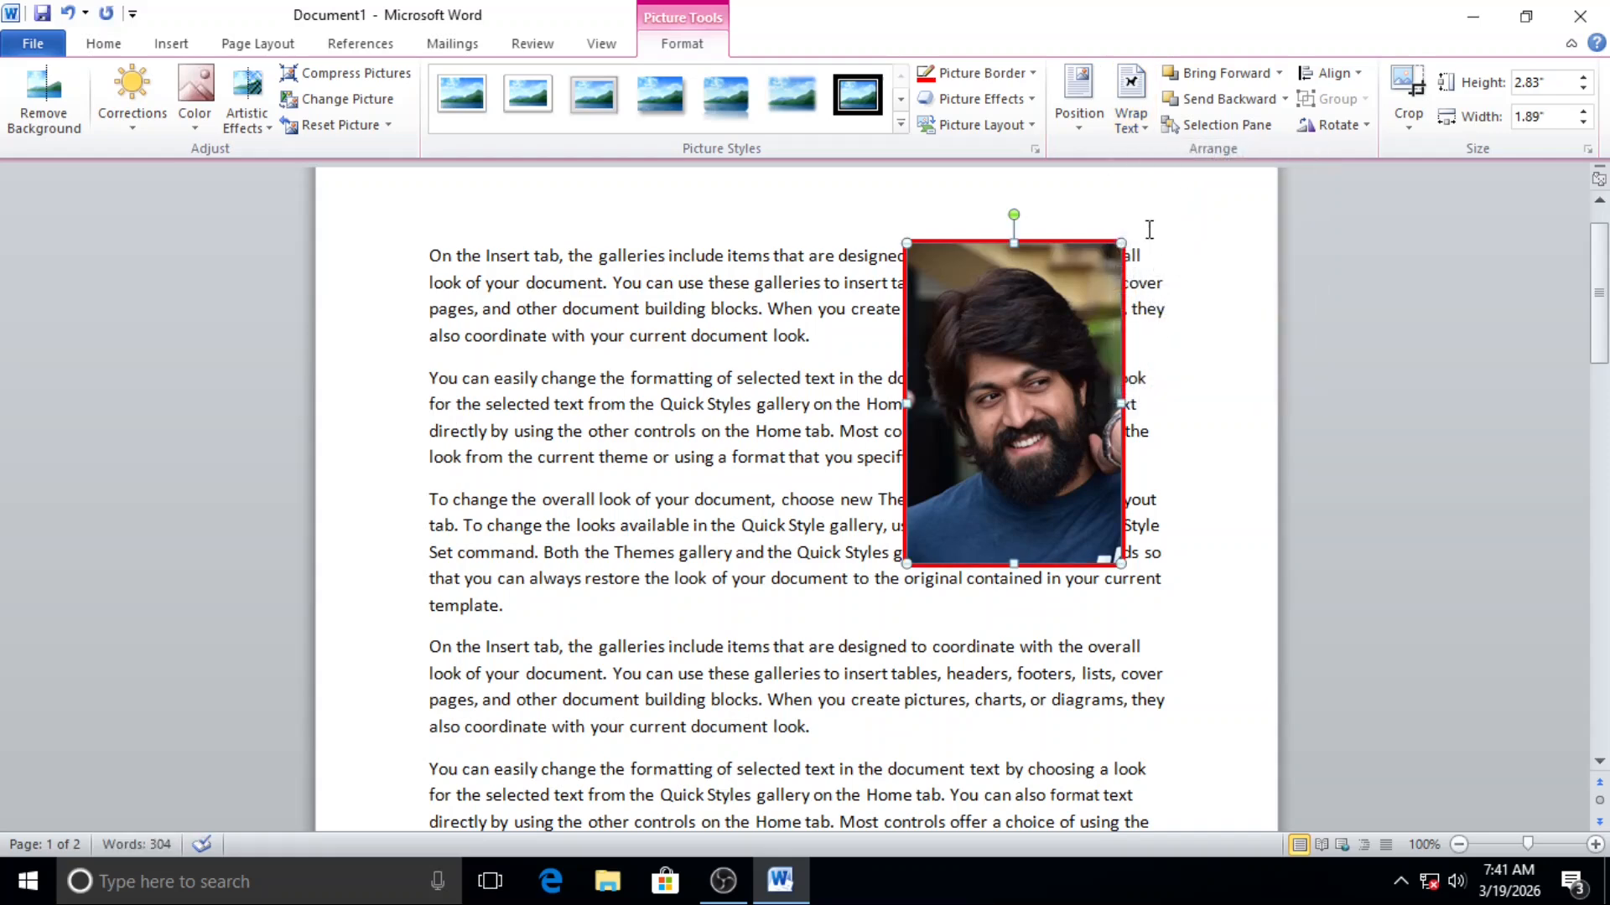
# Step: Shrink the picture to about 1.86" high by 1.24" wide and move it to the page's upper-right corner beside the first paragraph
pyautogui.moveTo(1112, 307); pyautogui.dragTo(1048, 352)
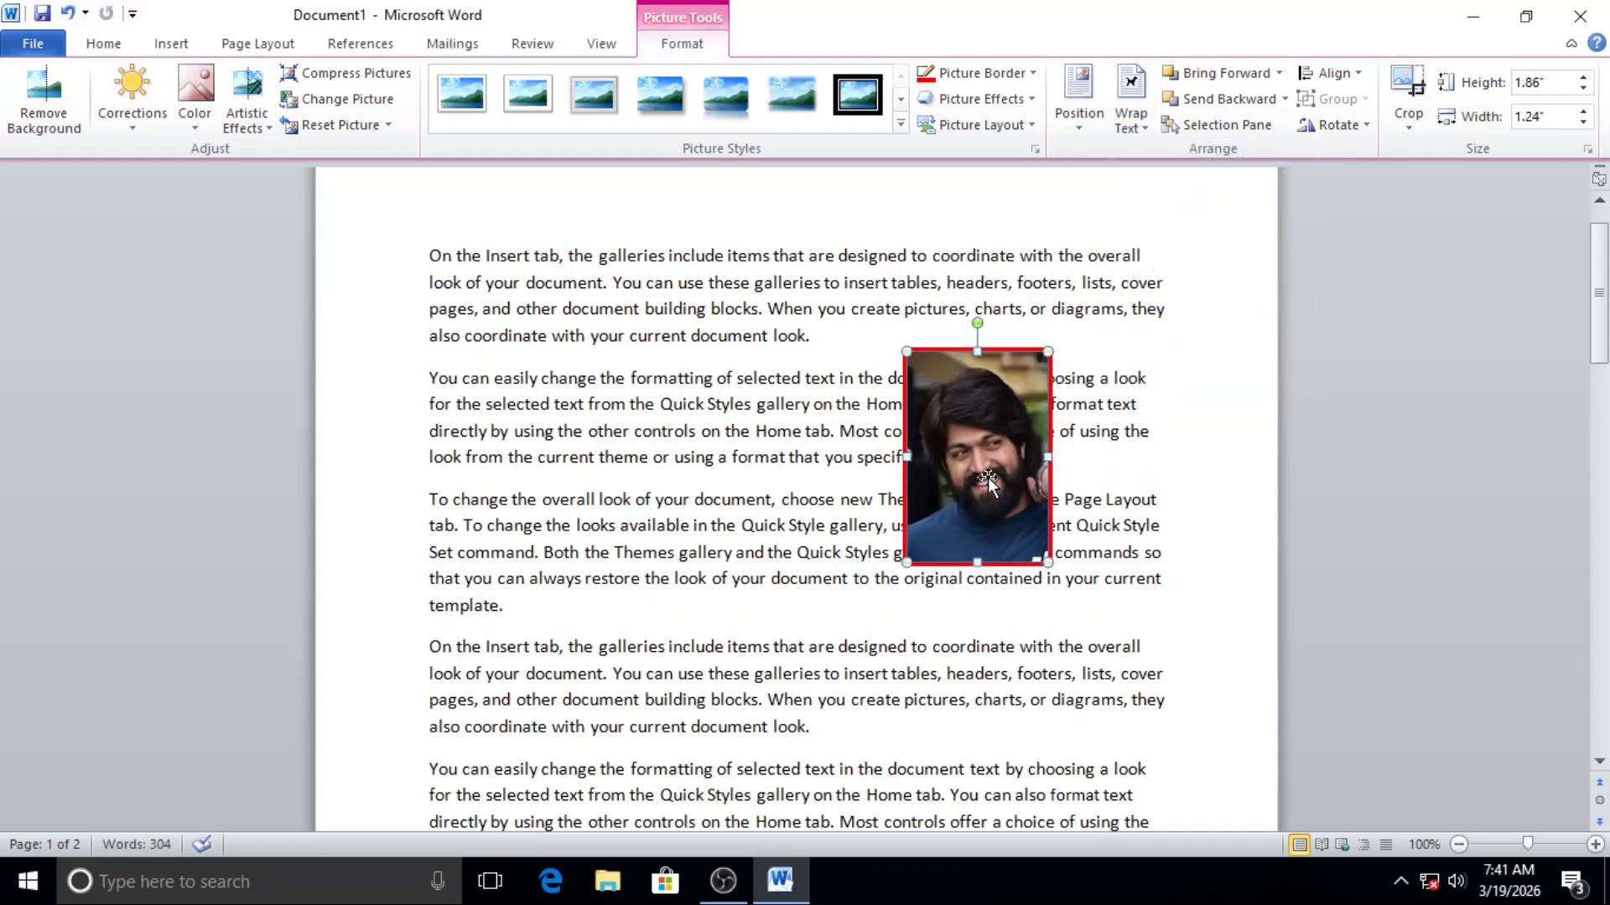
pyautogui.moveTo(1511, 335); pyautogui.dragTo(1154, 369)
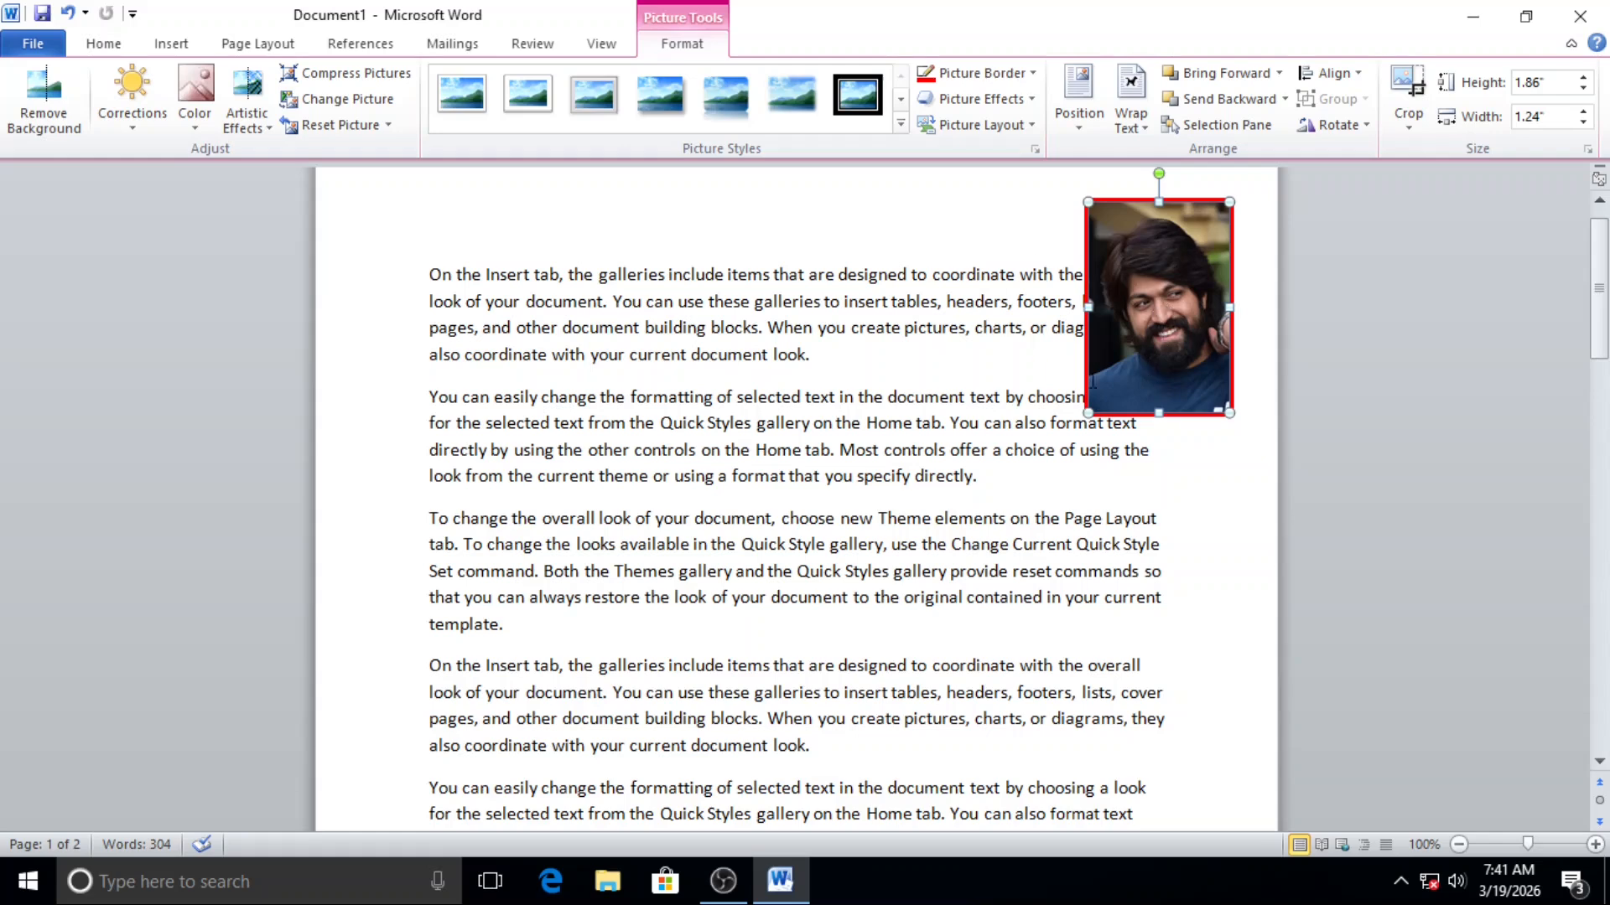
pyautogui.moveTo(1115, 343); pyautogui.dragTo(1073, 350)
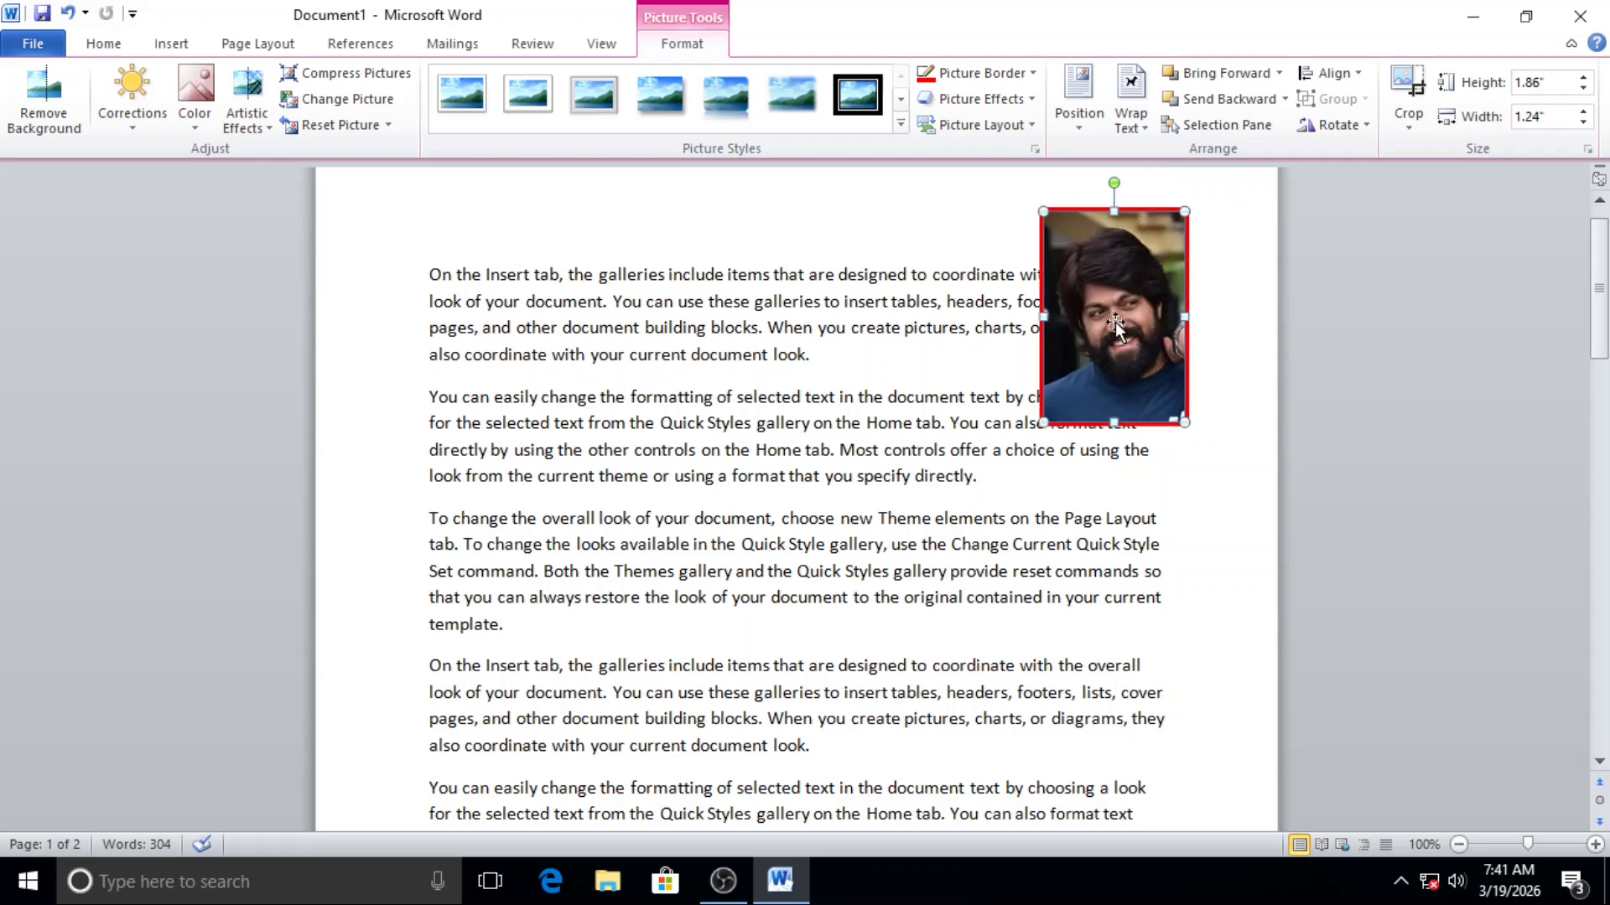